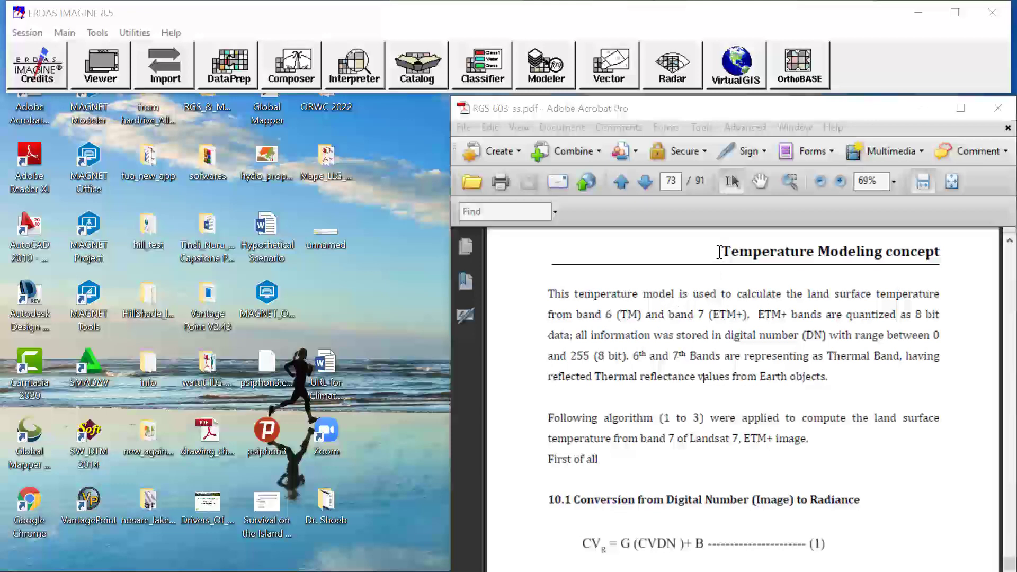
Highlight the Temperature Modeling concept heading in RGS 603_ss.pdf and skim the manual through to the start of Chapter 11
click(719, 253)
drag(719, 252, 935, 245)
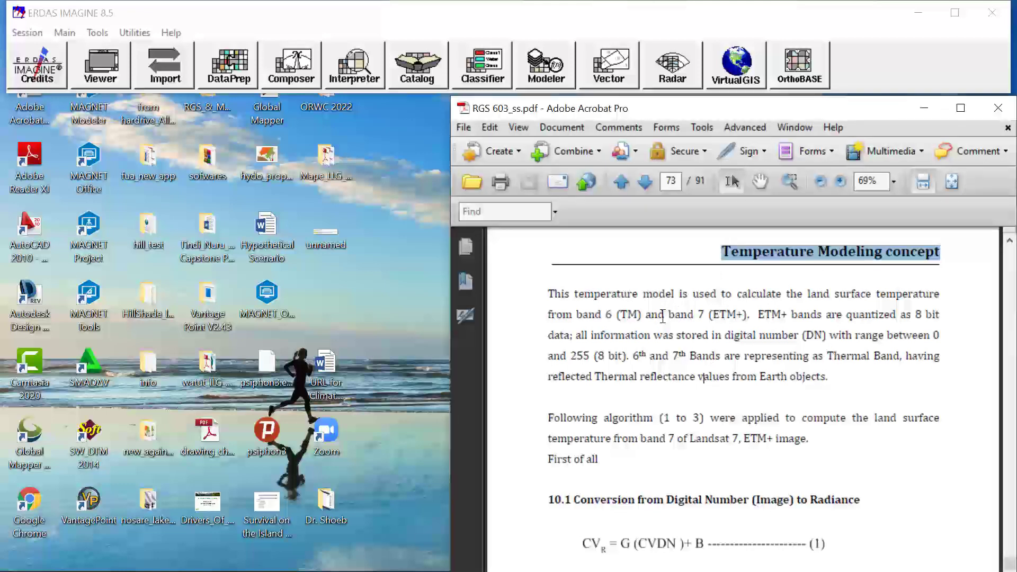
scroll(679, 355, down, 1)
scroll(679, 356, down, 2)
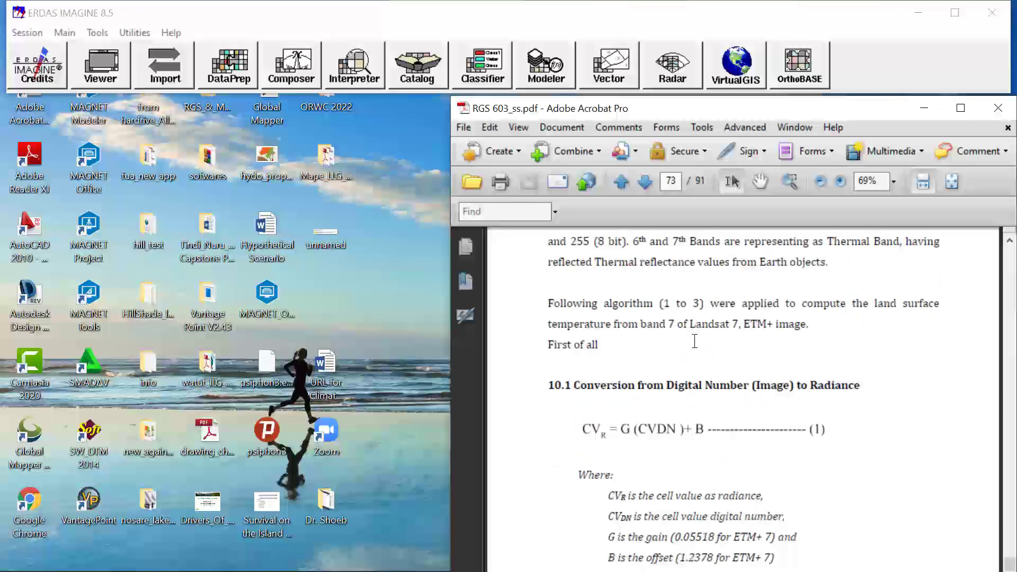
scroll(695, 341, down, 6)
scroll(694, 382, down, 10)
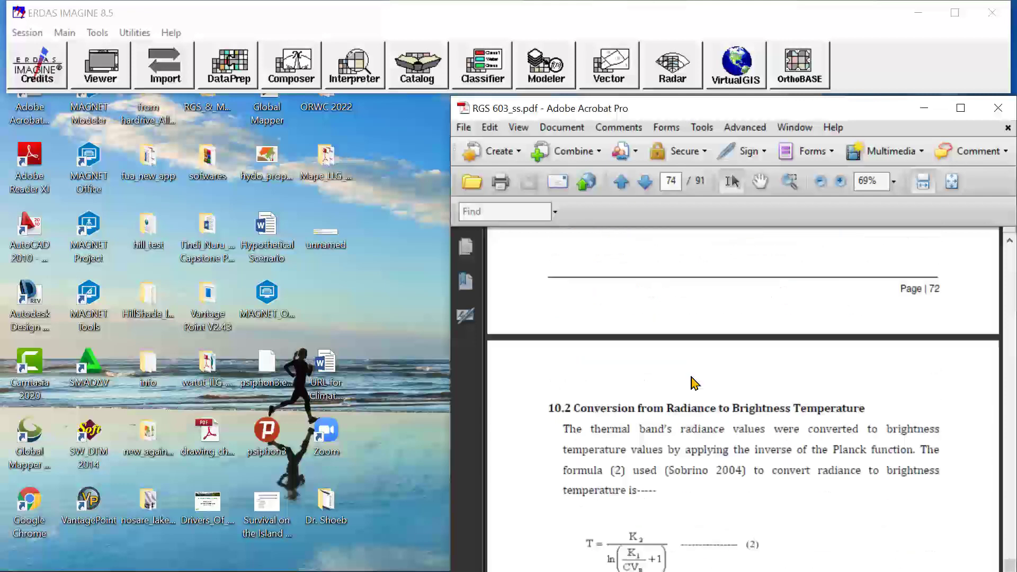
scroll(694, 382, down, 7)
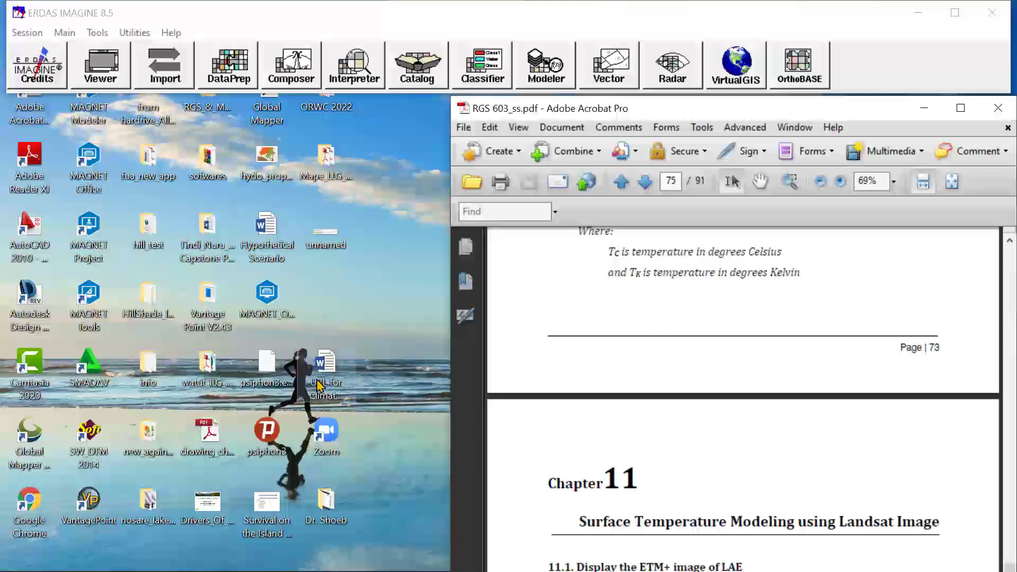
scroll(805, 317, down, 4)
scroll(630, 393, up, 6)
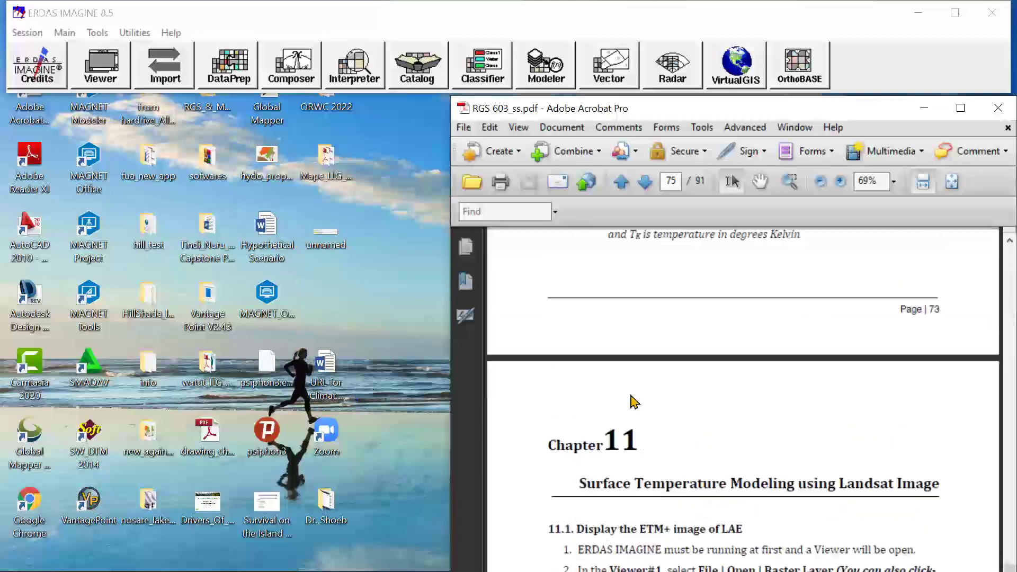
Open an empty viewer window in ERDAS IMAGINE
click(115, 78)
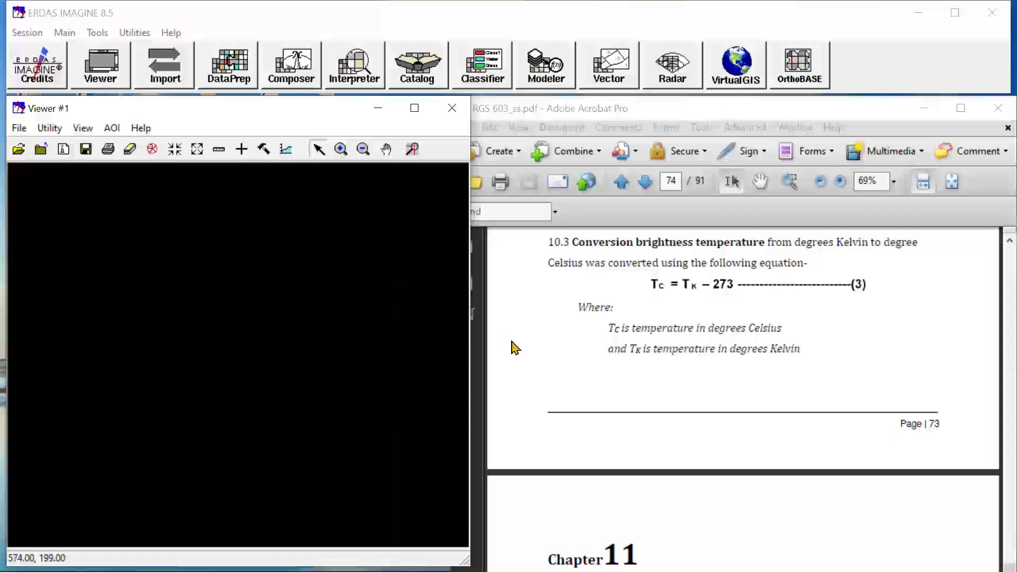
Return to the Temperature Modeling concept introduction in the PDF manual and read which thermal bands and algorithms it uses
scroll(623, 355, up, 3)
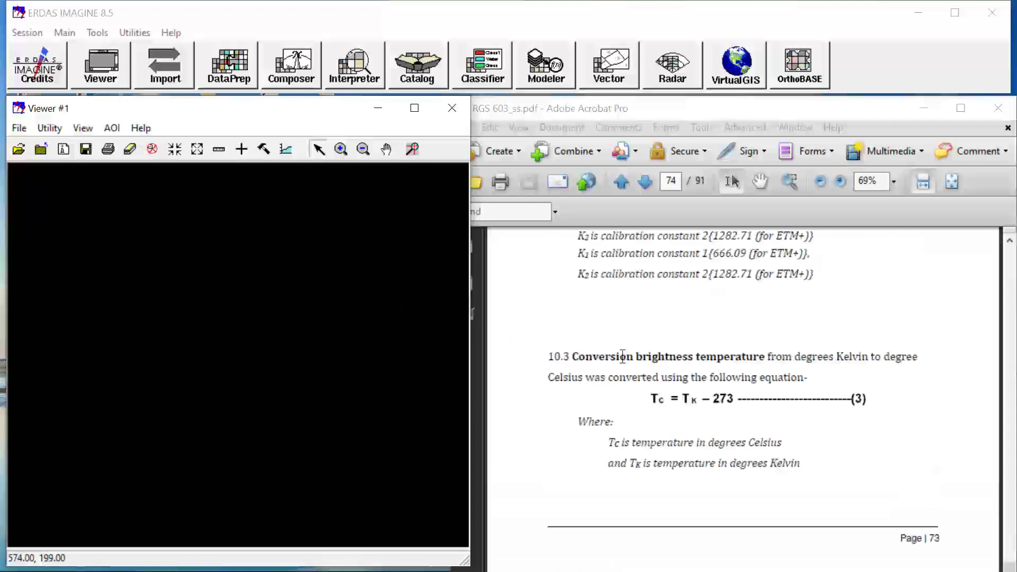
scroll(623, 354, up, 2)
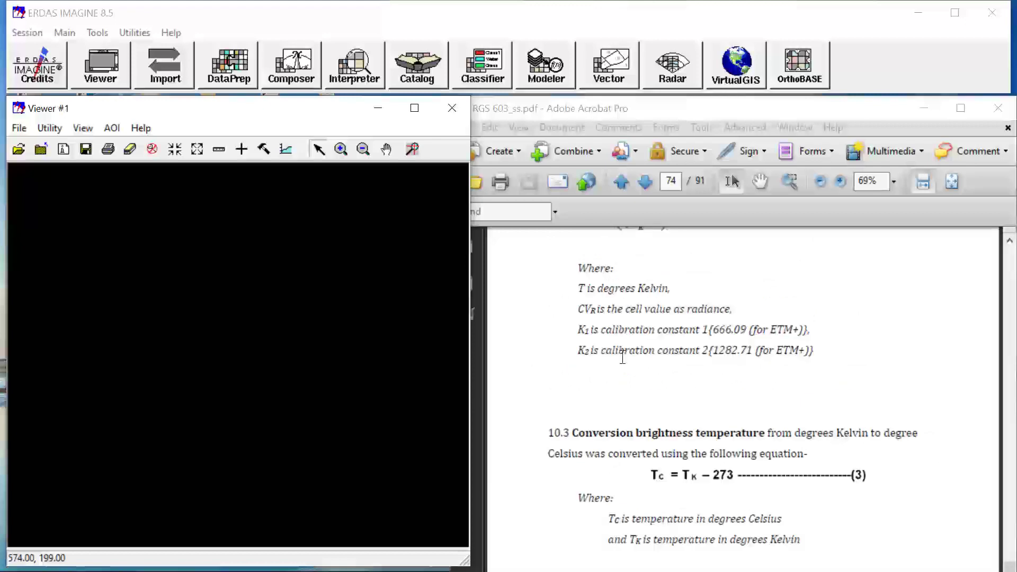
scroll(624, 360, up, 9)
scroll(623, 357, up, 9)
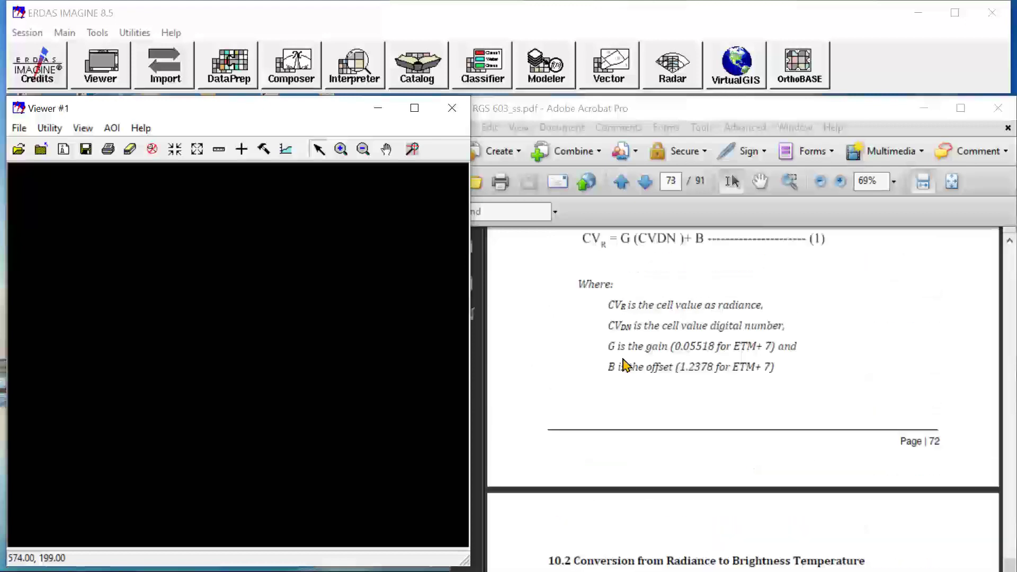
scroll(623, 359, up, 2)
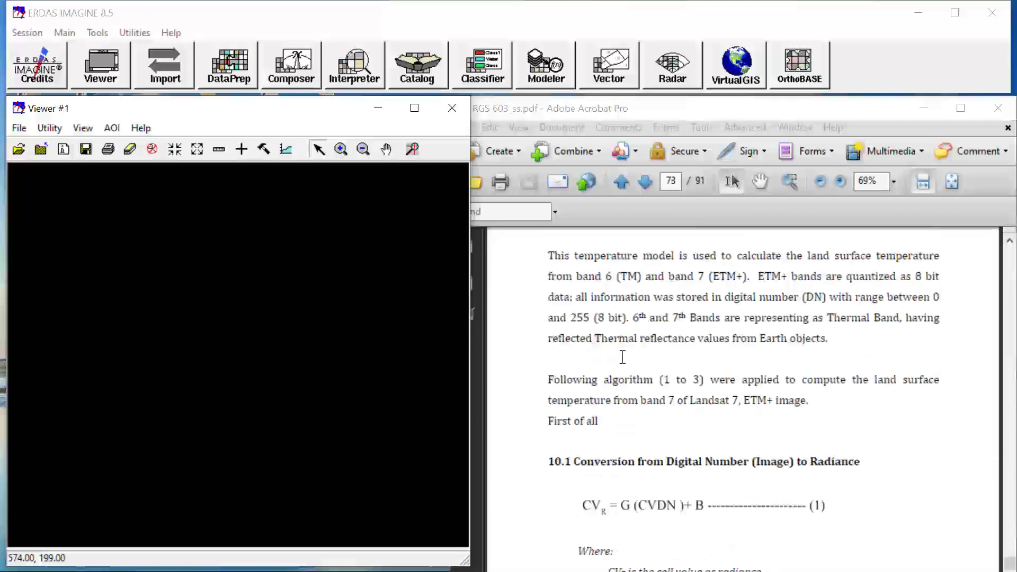
scroll(642, 432, down, 2)
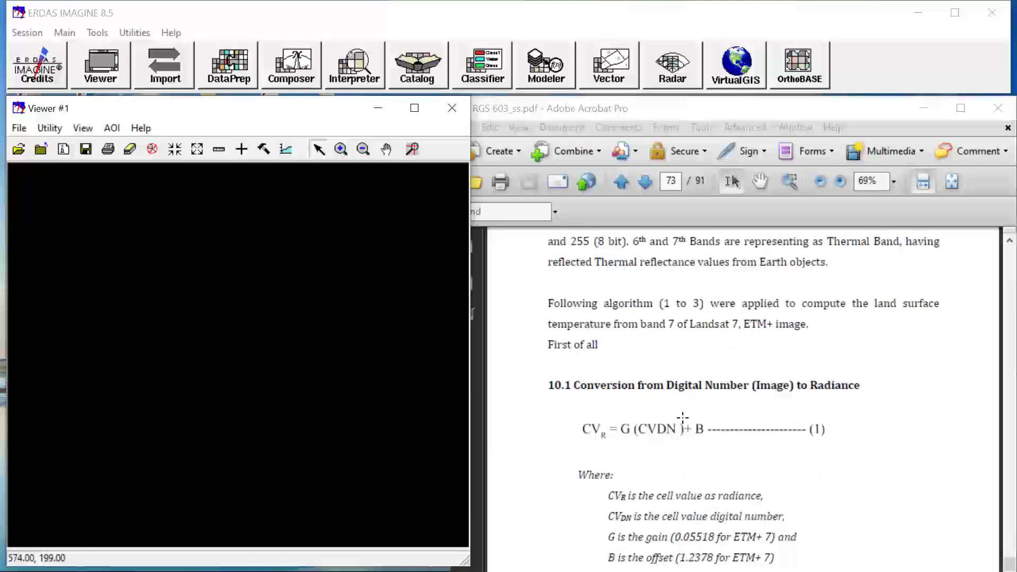
scroll(682, 414, up, 3)
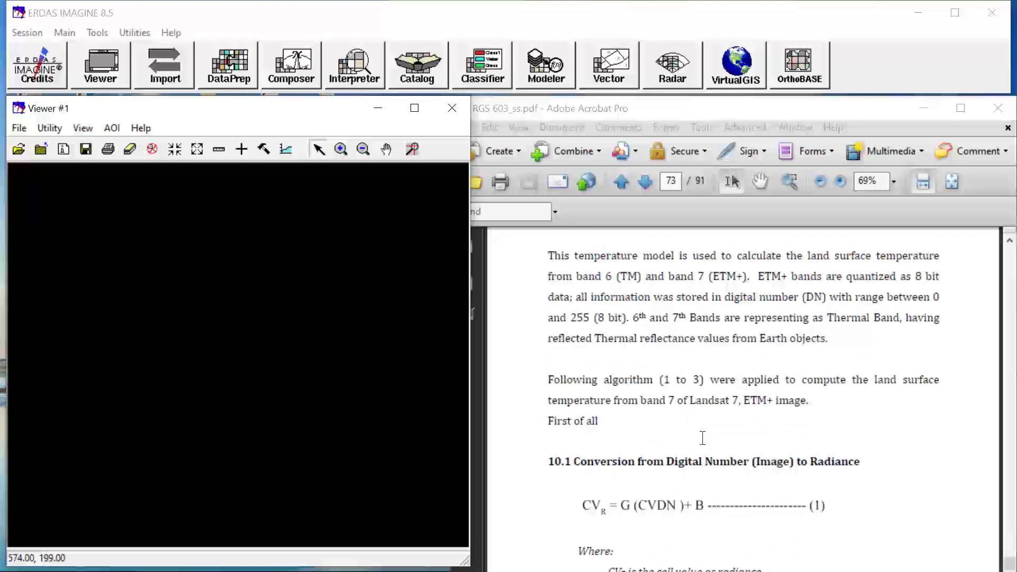
scroll(693, 430, down, 3)
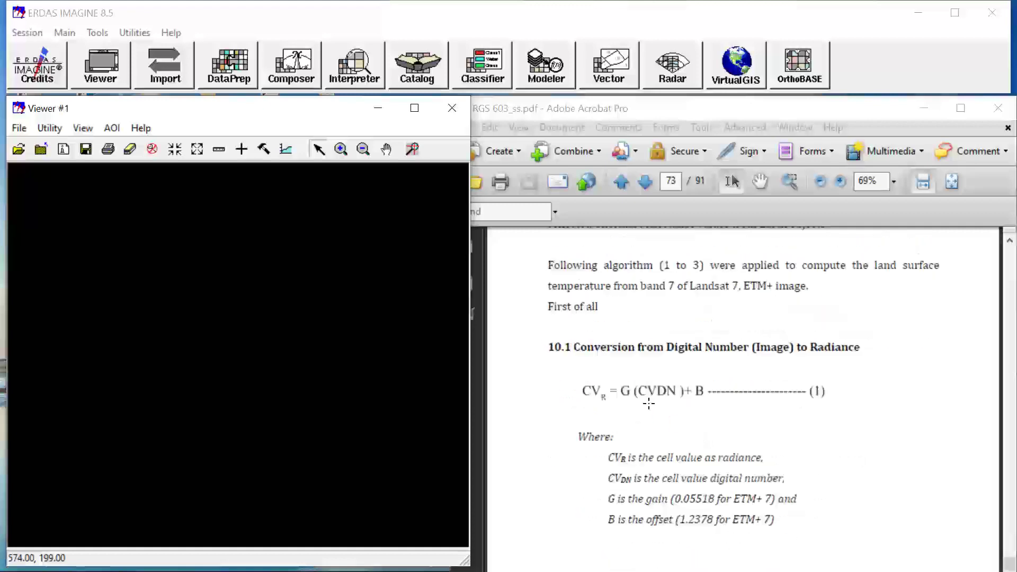
scroll(625, 361, up, 1)
scroll(625, 363, up, 4)
scroll(620, 355, down, 2)
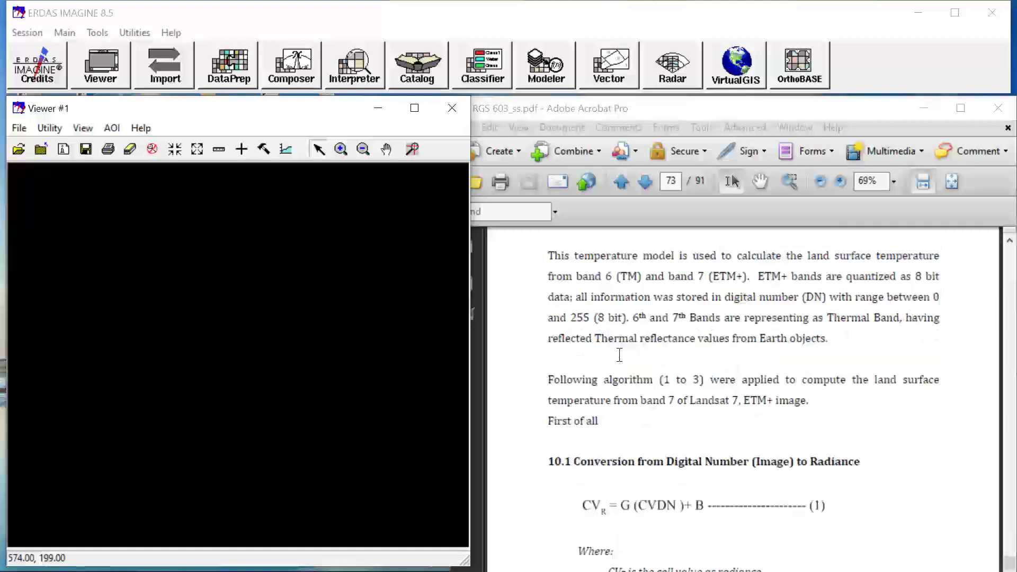
scroll(619, 355, down, 1)
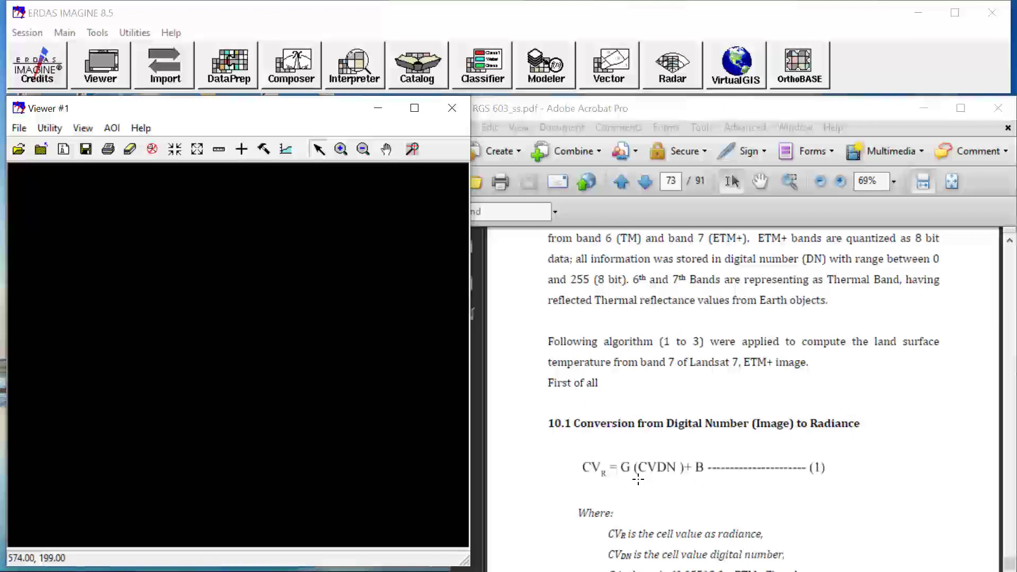
Examine equation (1) in section 10.1 for converting digital numbers to radiance, including its gain and offset definitions
click(569, 452)
drag(569, 452, 850, 483)
click(820, 499)
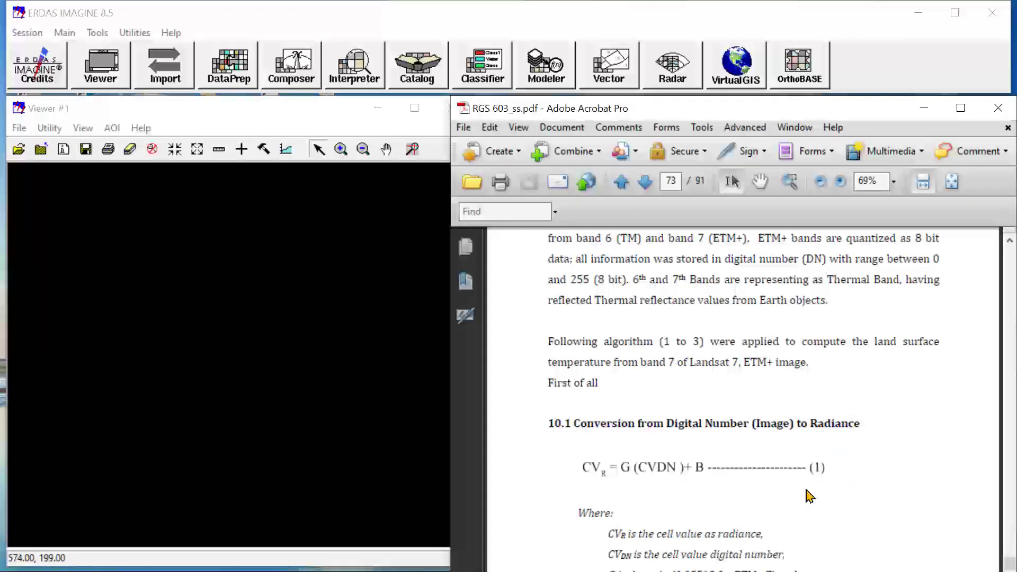
scroll(819, 497, down, 1)
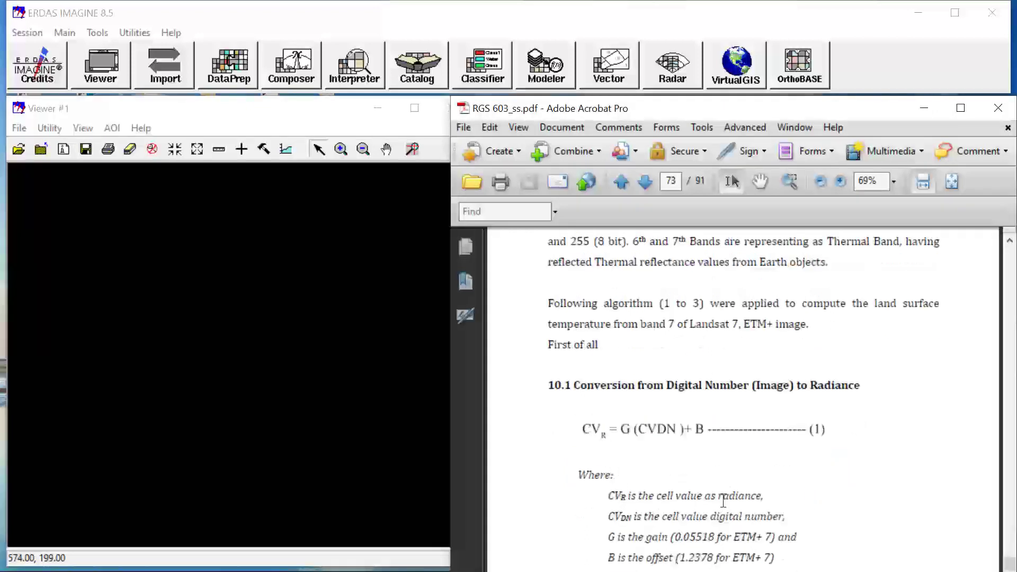
scroll(723, 501, down, 1)
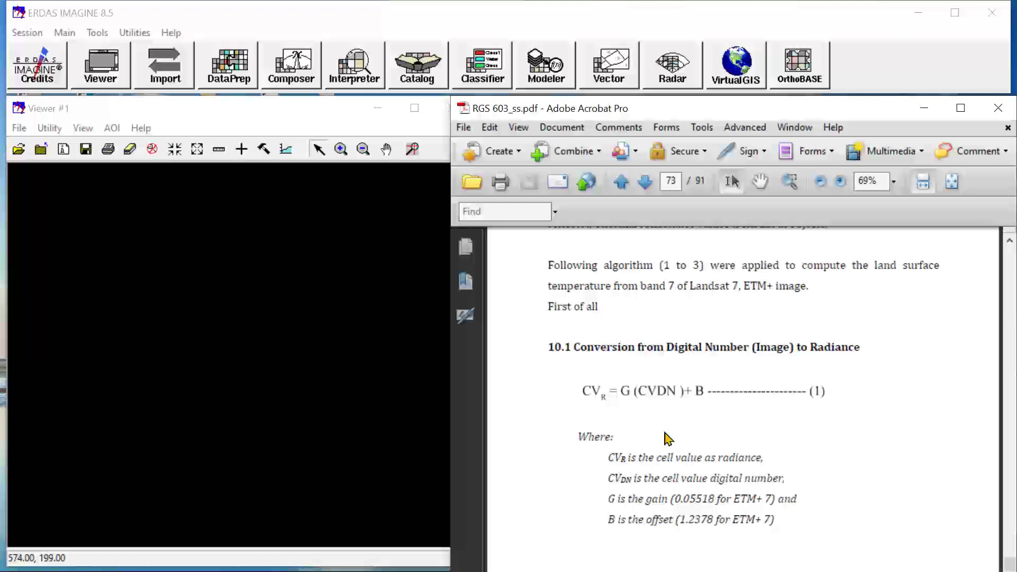
scroll(665, 443, up, 3)
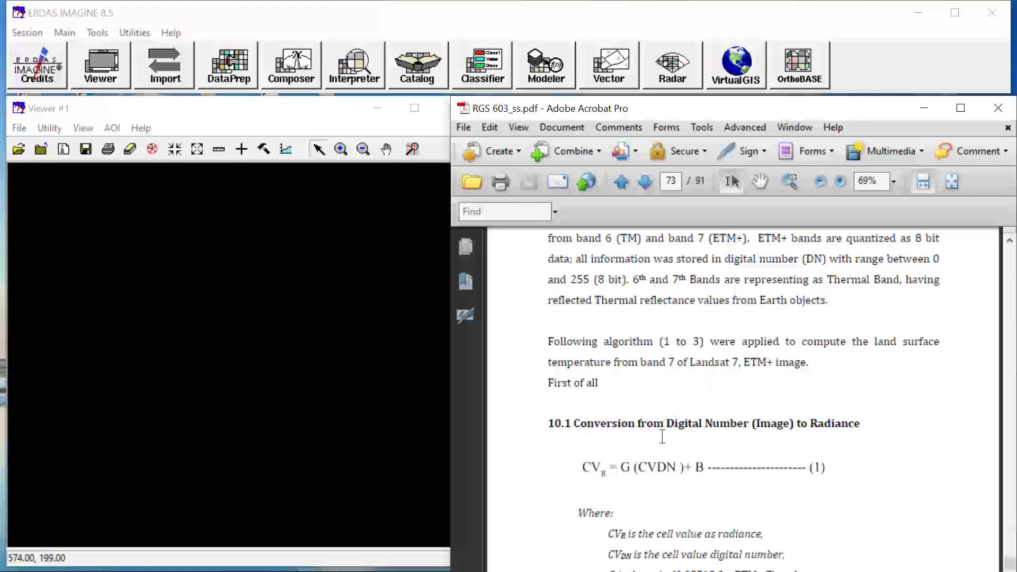
Read section 10.2 on converting radiance to brightness temperature, relating it to section 10.1 and highlighting the cell-value-as-radiance definition
scroll(662, 436, down, 6)
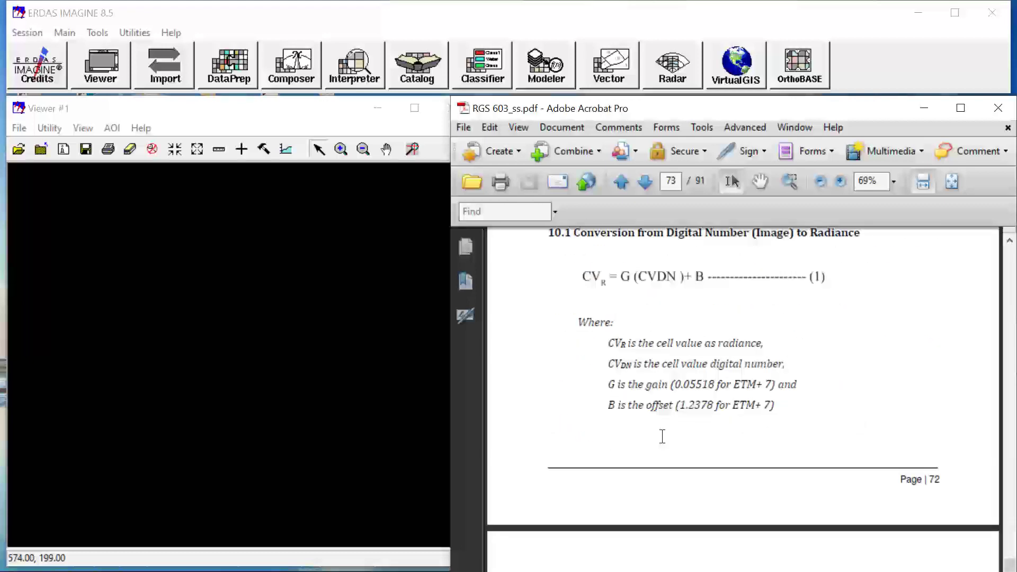
scroll(663, 436, down, 3)
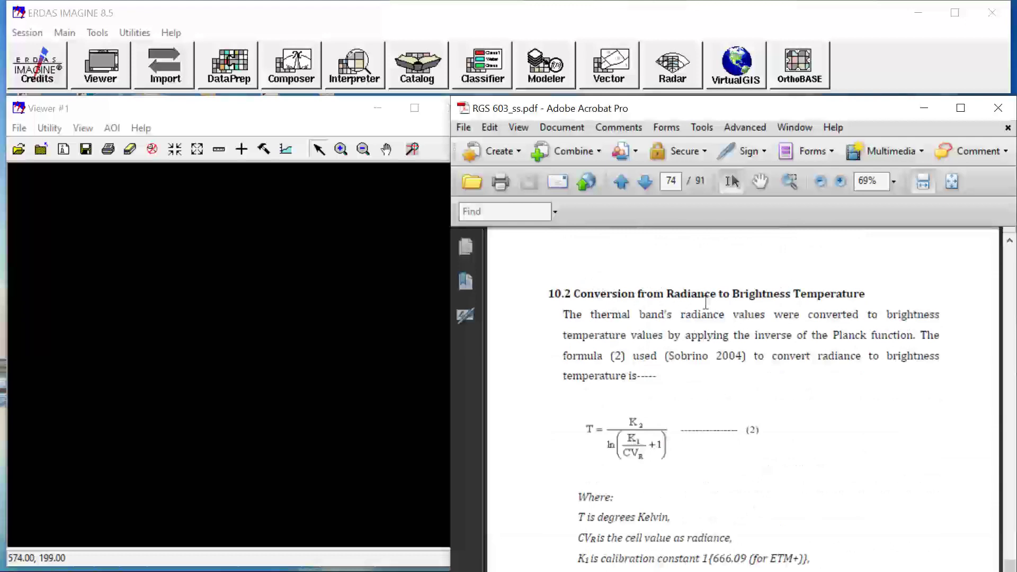
scroll(728, 306, up, 8)
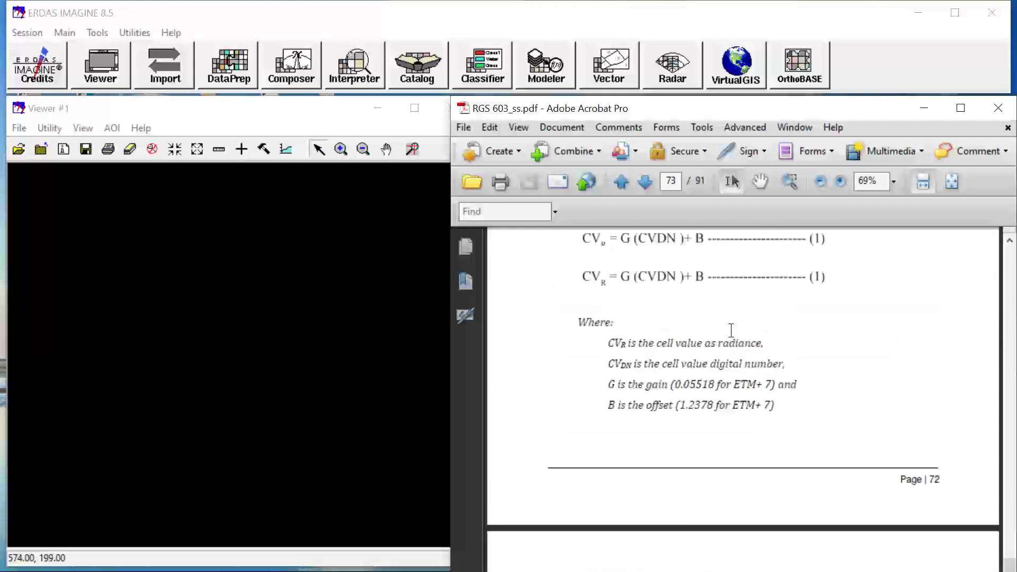
drag(810, 309, 860, 310)
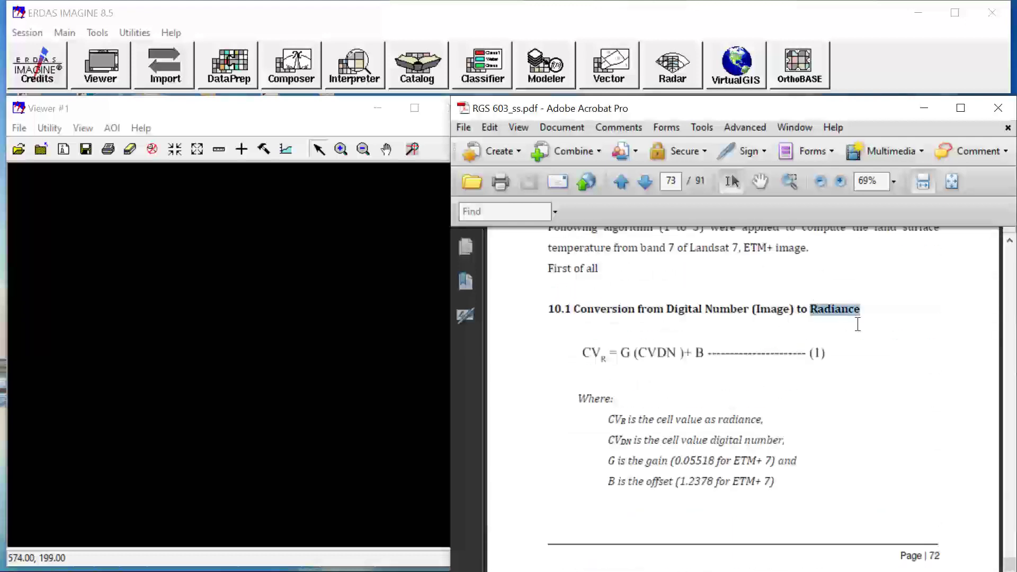
scroll(692, 355, down, 5)
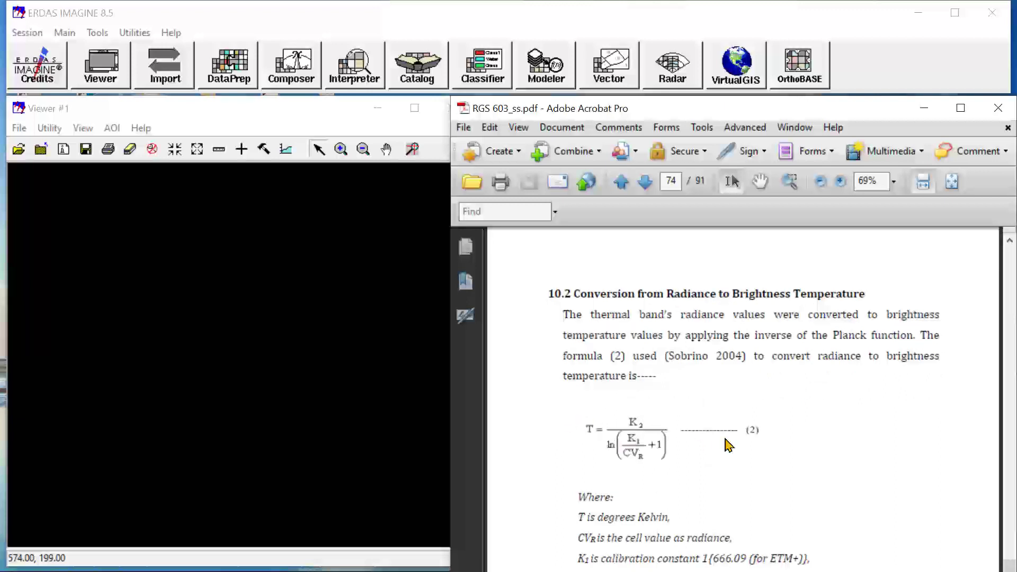
scroll(627, 442, down, 3)
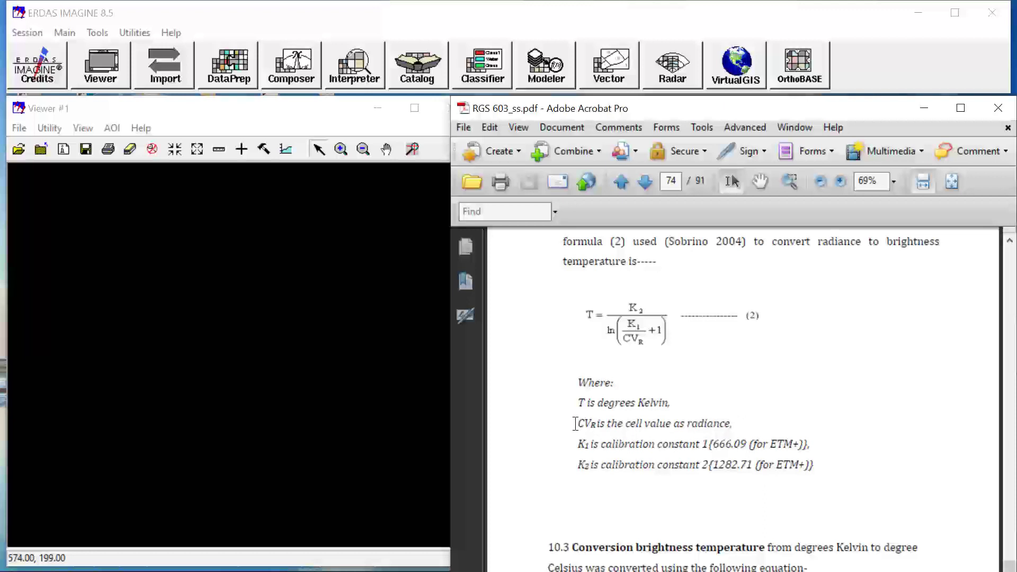
drag(577, 424, 718, 420)
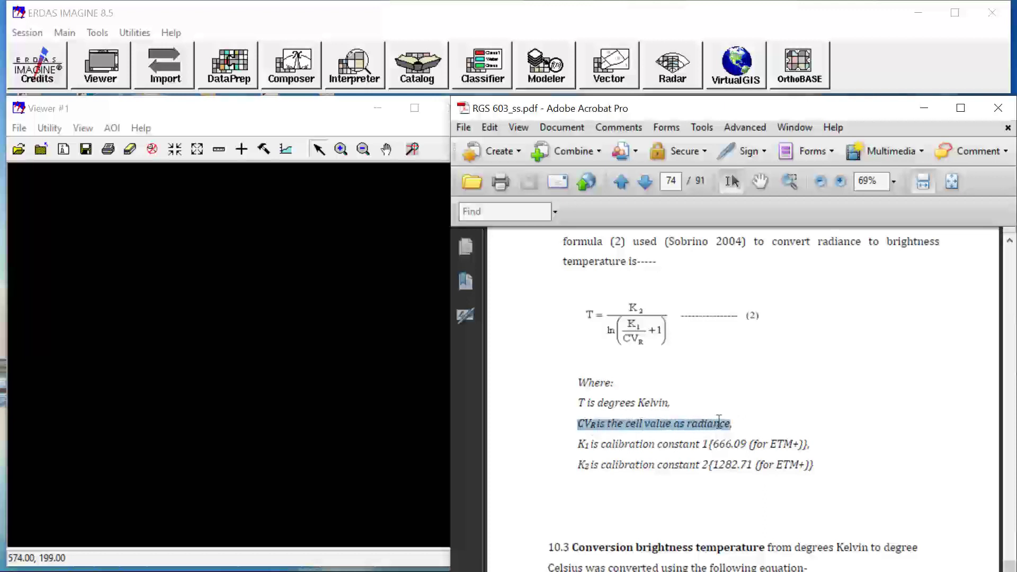
click(735, 398)
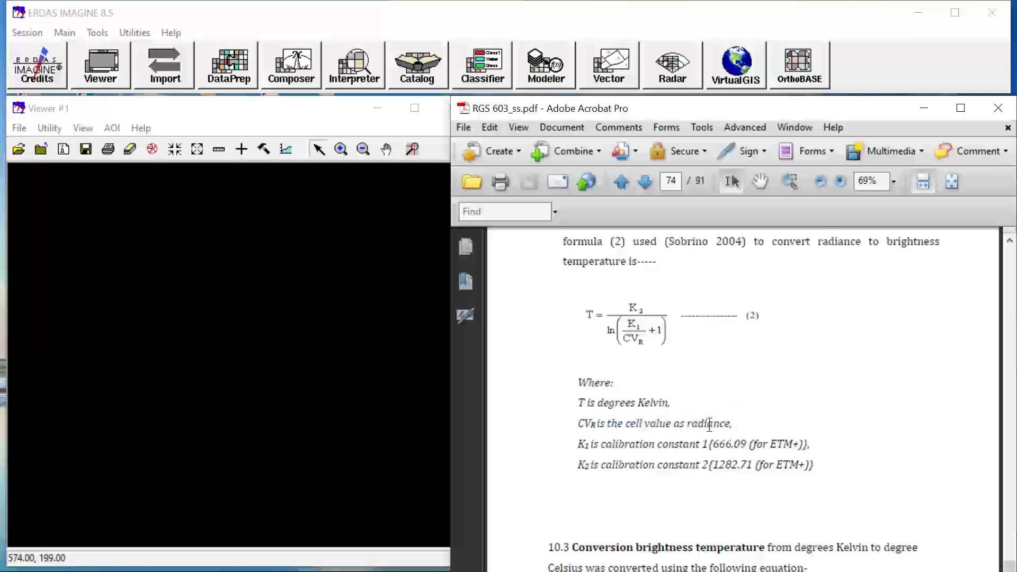
Read section 10.3 on converting brightness temperature from Kelvin to Celsius, checking it against the Kelvin definition in section 10.2
scroll(709, 424, down, 3)
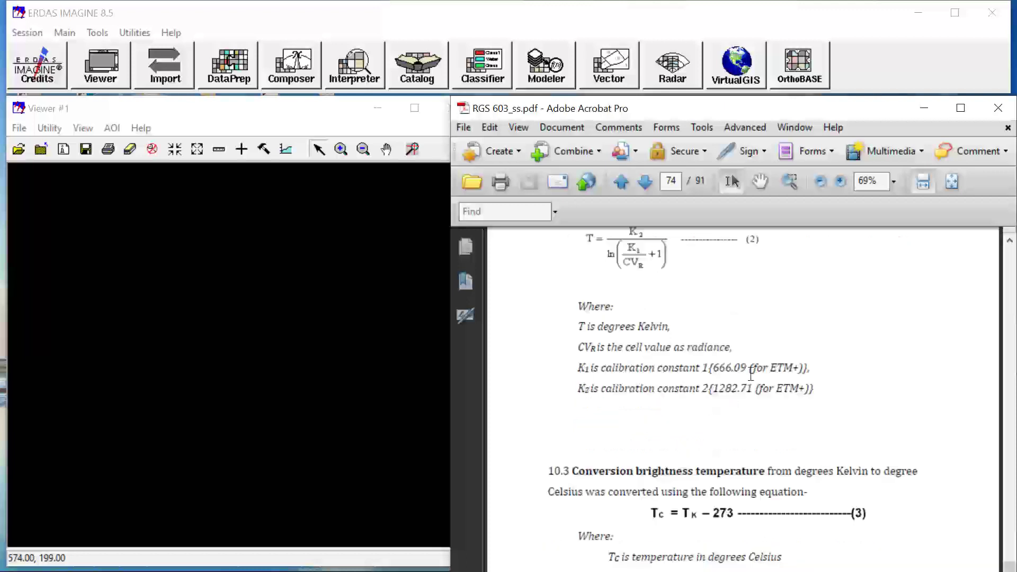
scroll(712, 386, down, 3)
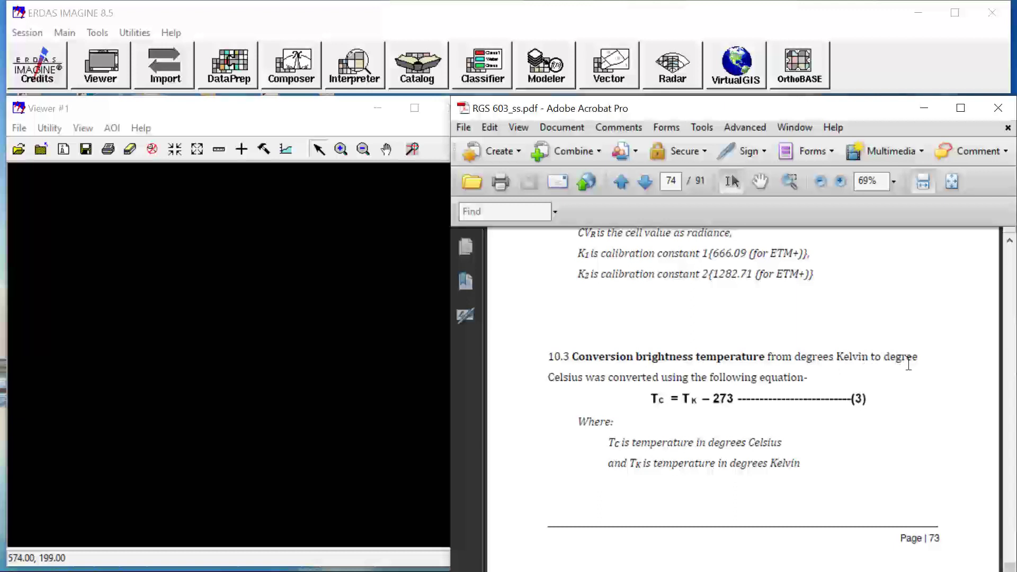
scroll(714, 414, up, 5)
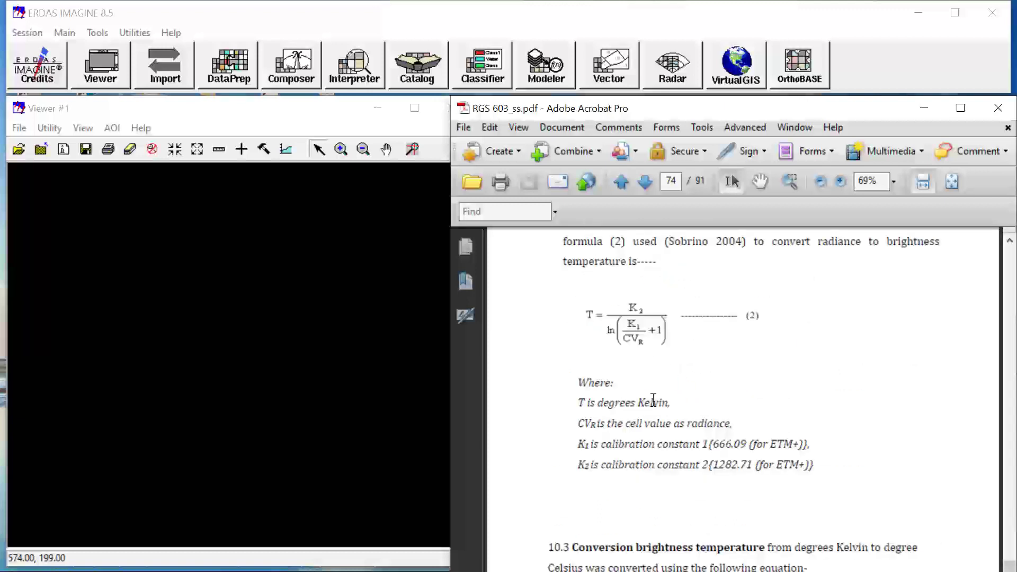
scroll(610, 318, down, 6)
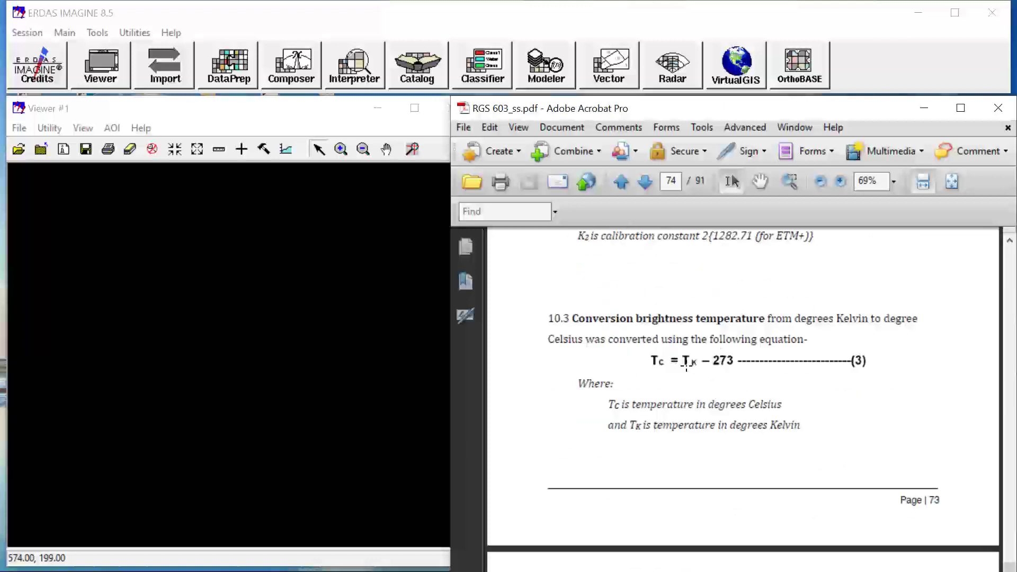
Read the Chapter 11 instructions in section 11.1 for displaying the ETM+ image of LAE
scroll(685, 366, down, 12)
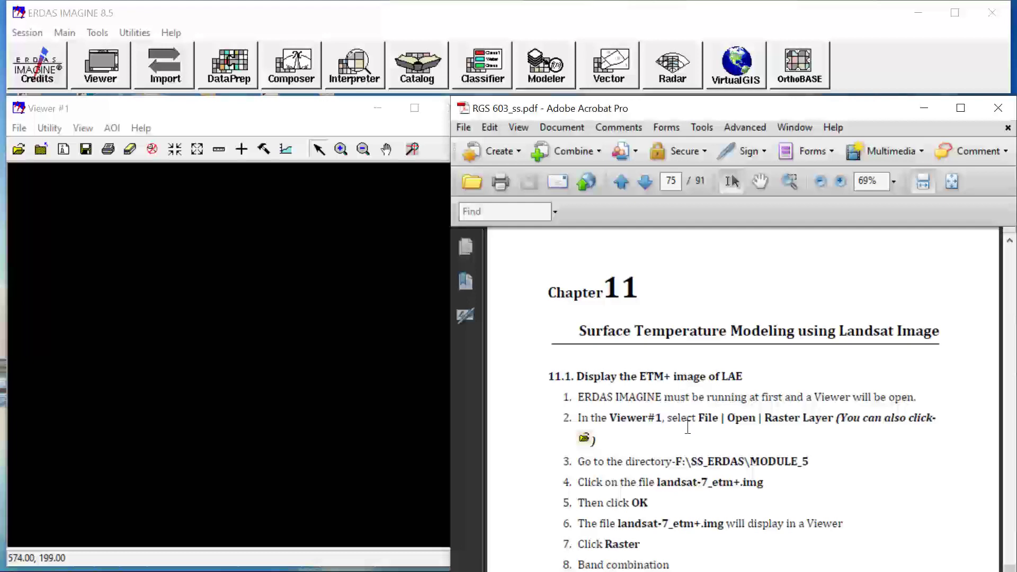
scroll(687, 431, up, 3)
scroll(687, 430, down, 5)
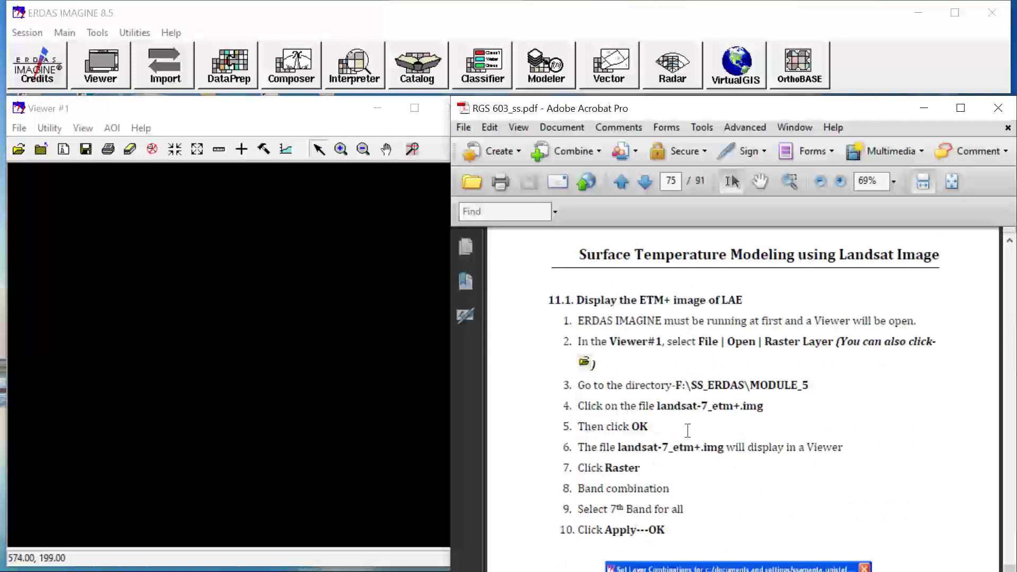
scroll(687, 431, up, 1)
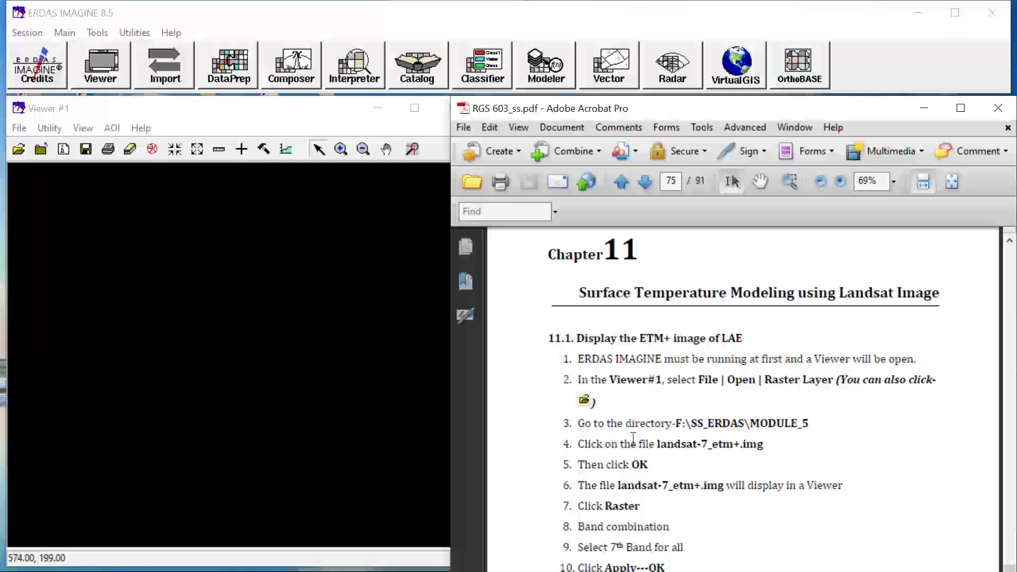
scroll(634, 440, down, 3)
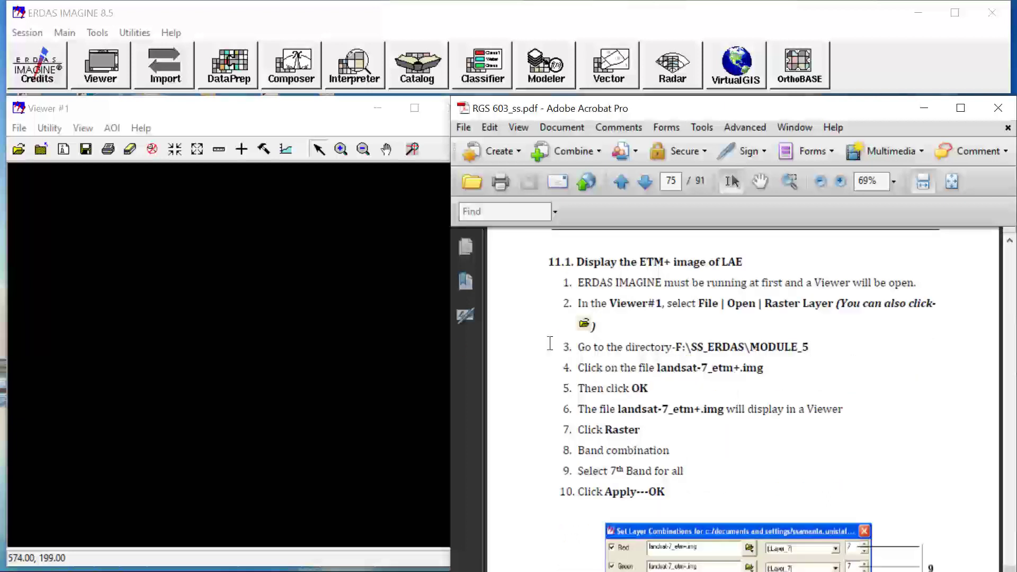
Load the raster layer landsat-7_etm+.img from the module_5 folder into Viewer #1
click(18, 150)
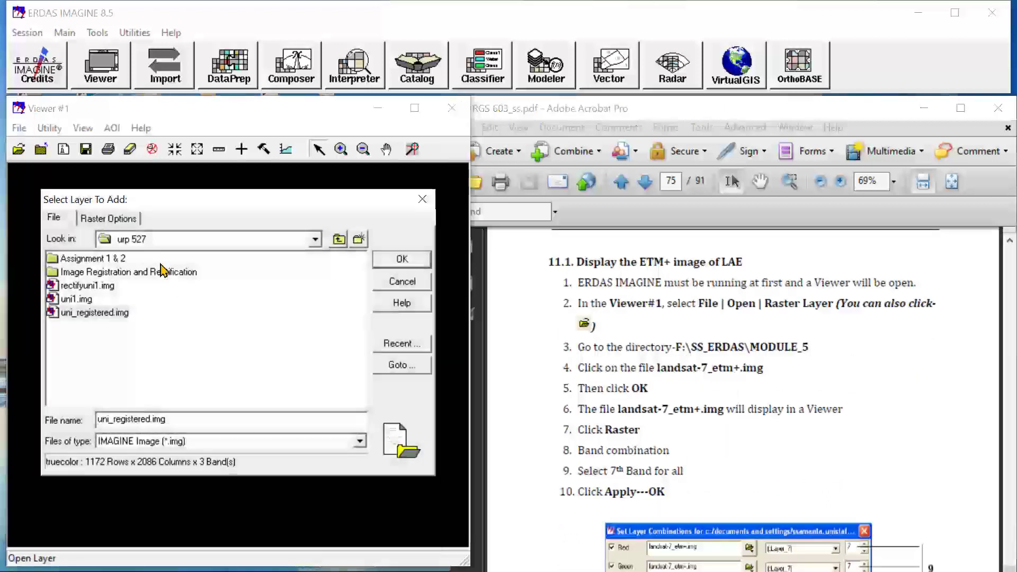
click(173, 243)
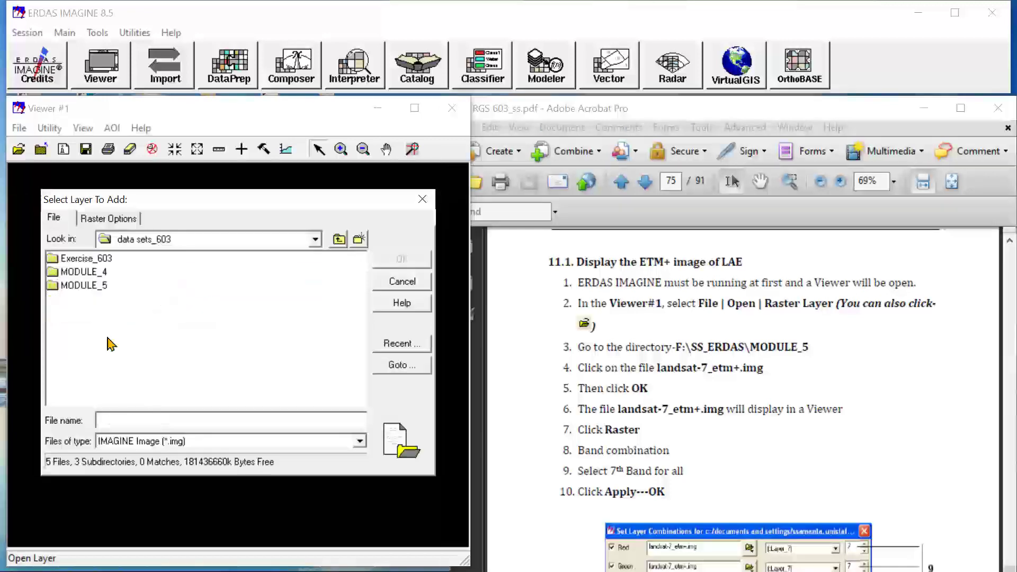
double_click(90, 289)
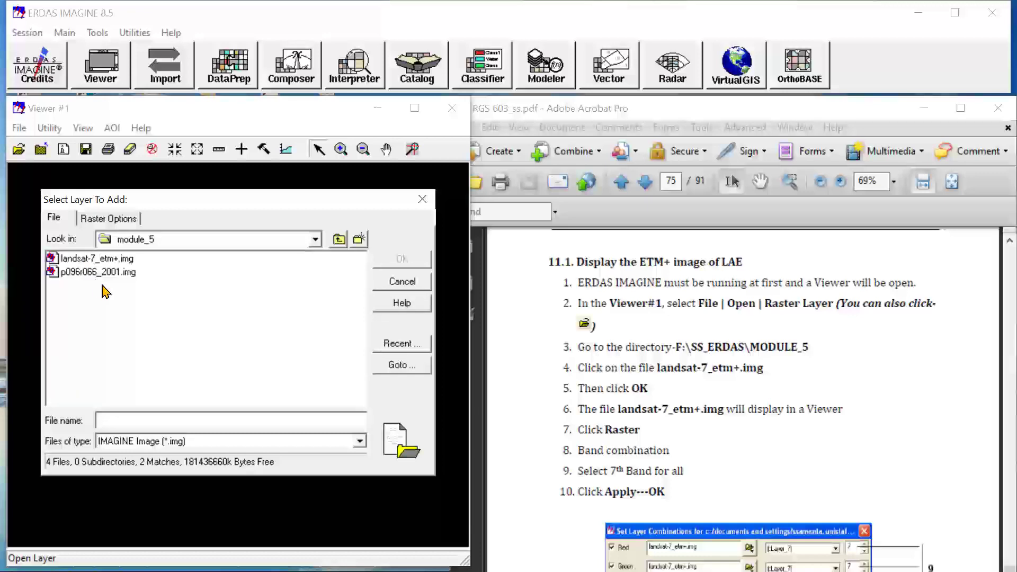
click(113, 259)
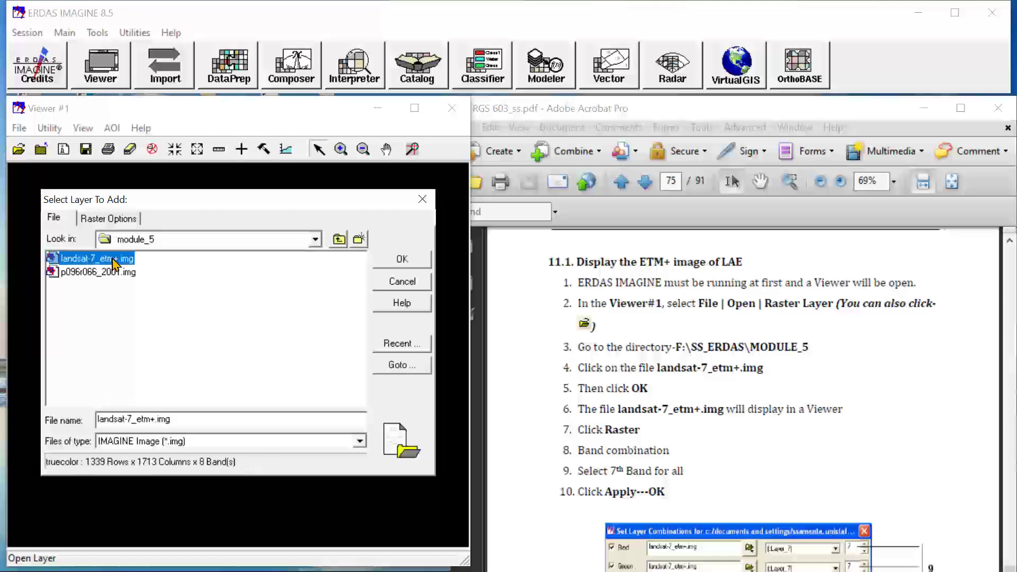
double_click(114, 260)
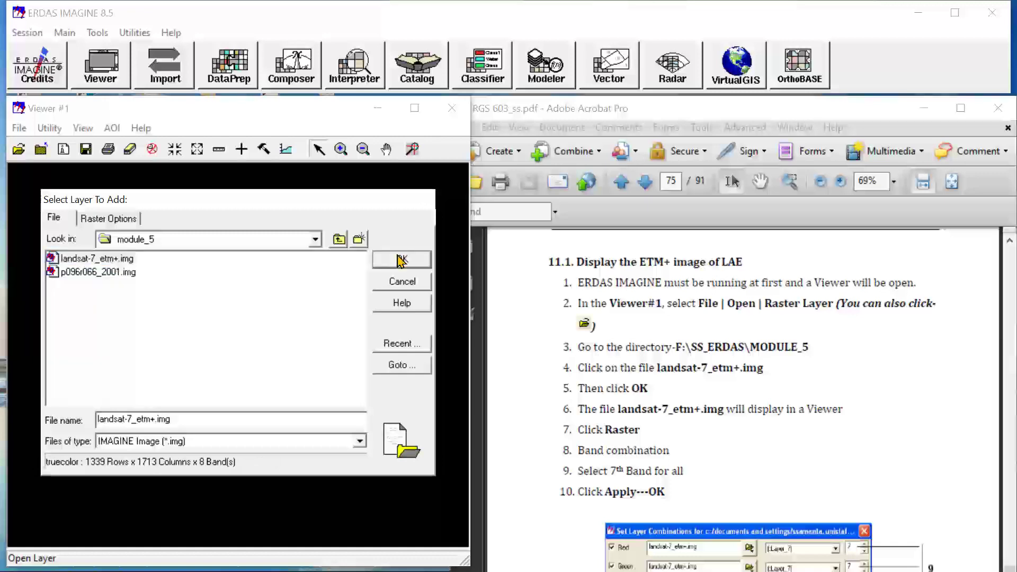
right_click(128, 335)
click(197, 124)
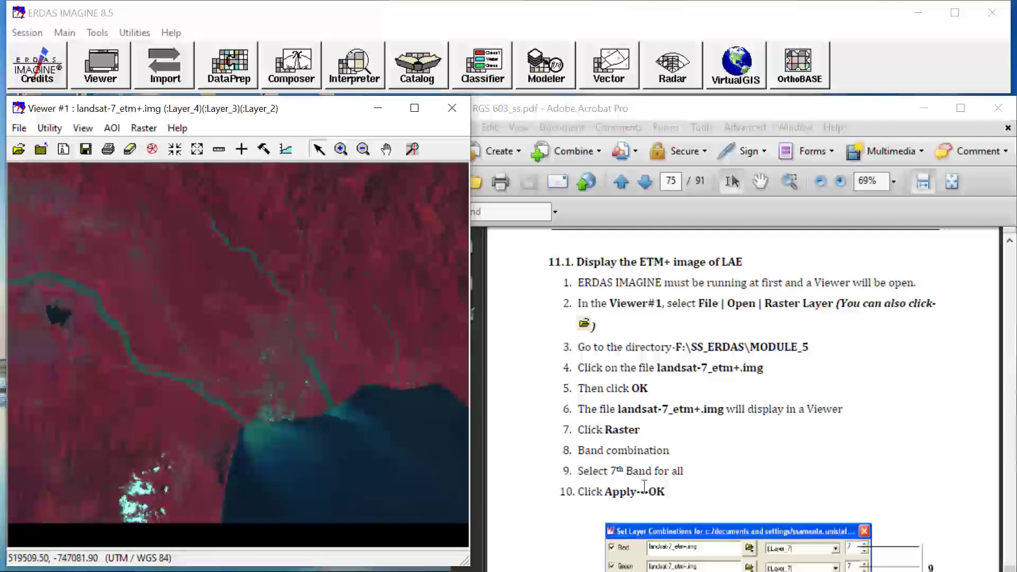
Set the displayed image's band combination to Layer_7 for red, green and blue, as instructed in section 11.1
scroll(646, 487, down, 3)
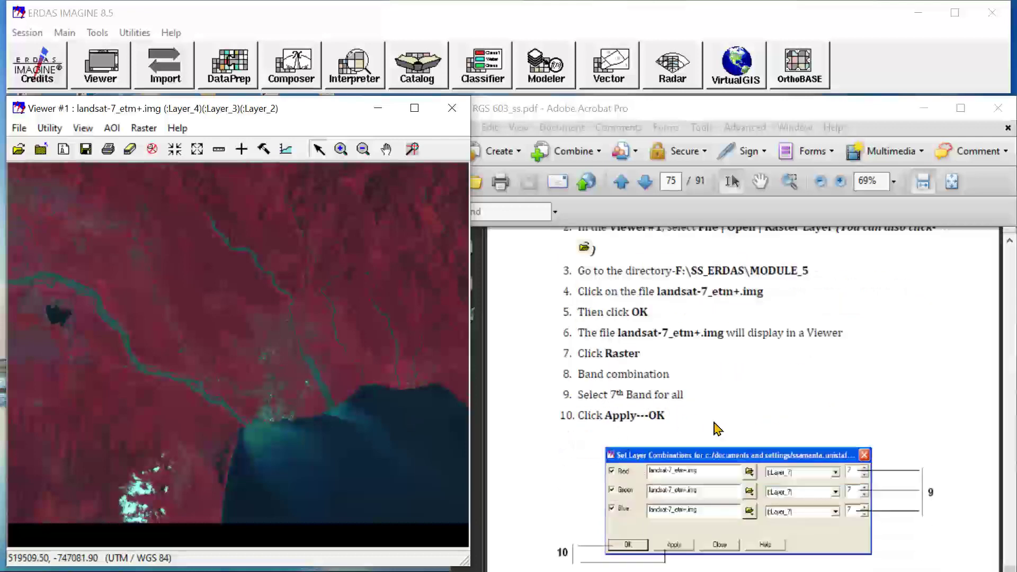
click(144, 129)
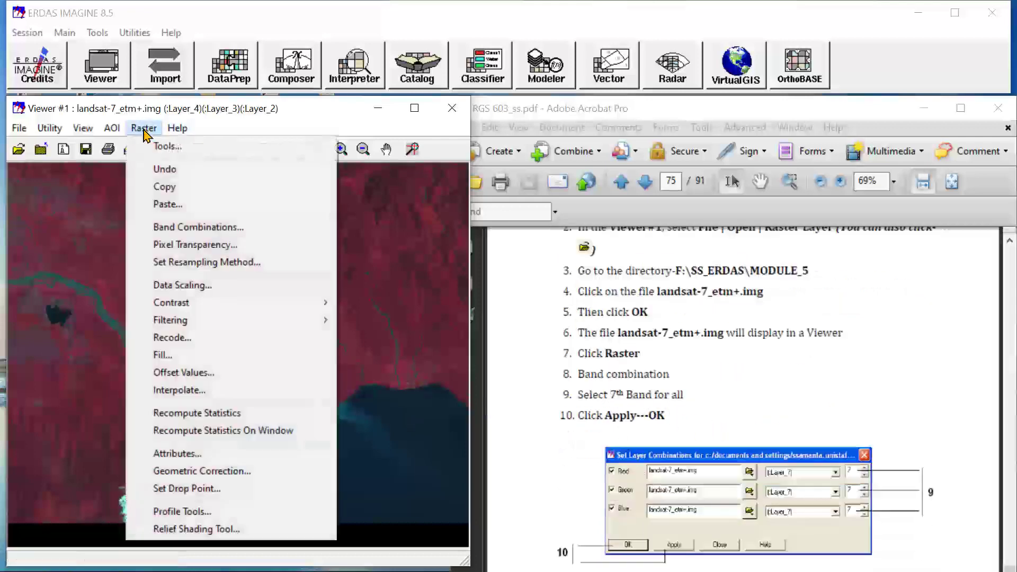
click(200, 228)
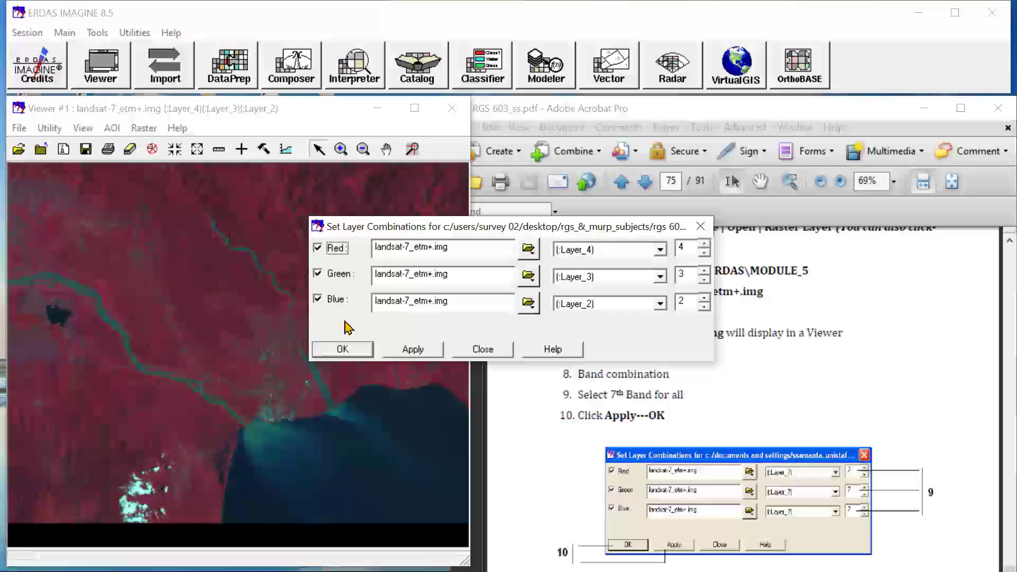
click(660, 250)
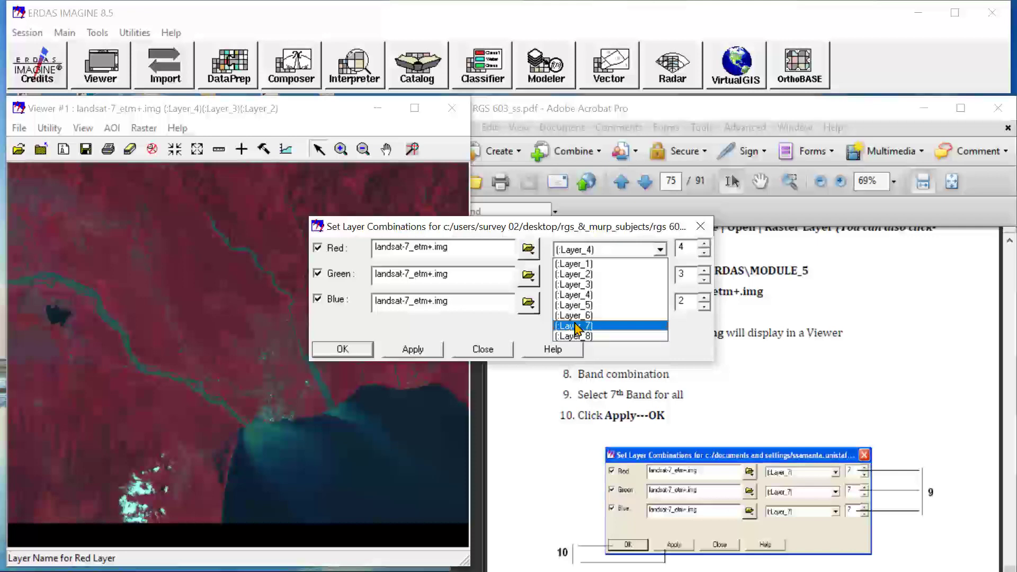
click(576, 326)
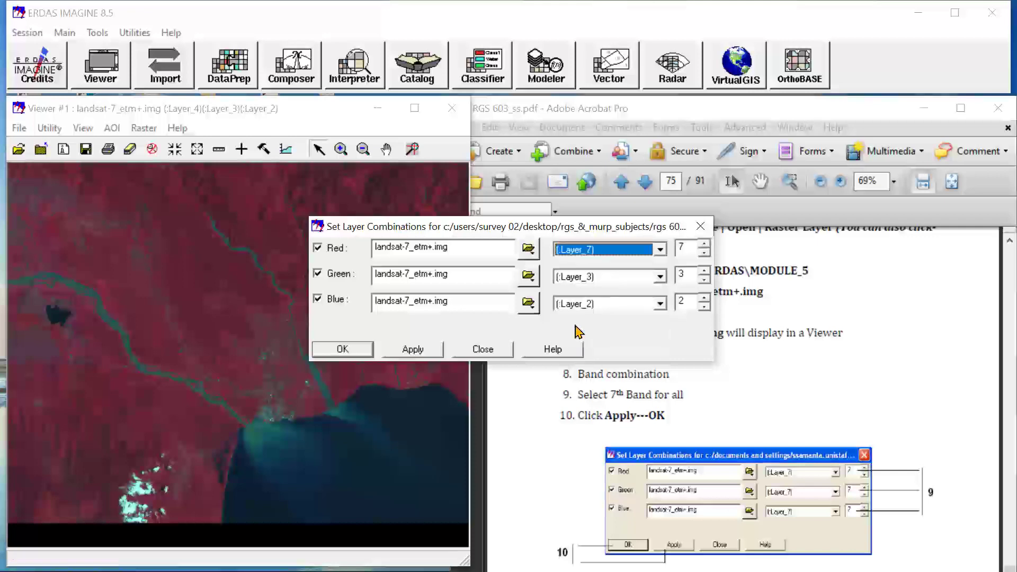
click(660, 276)
click(590, 346)
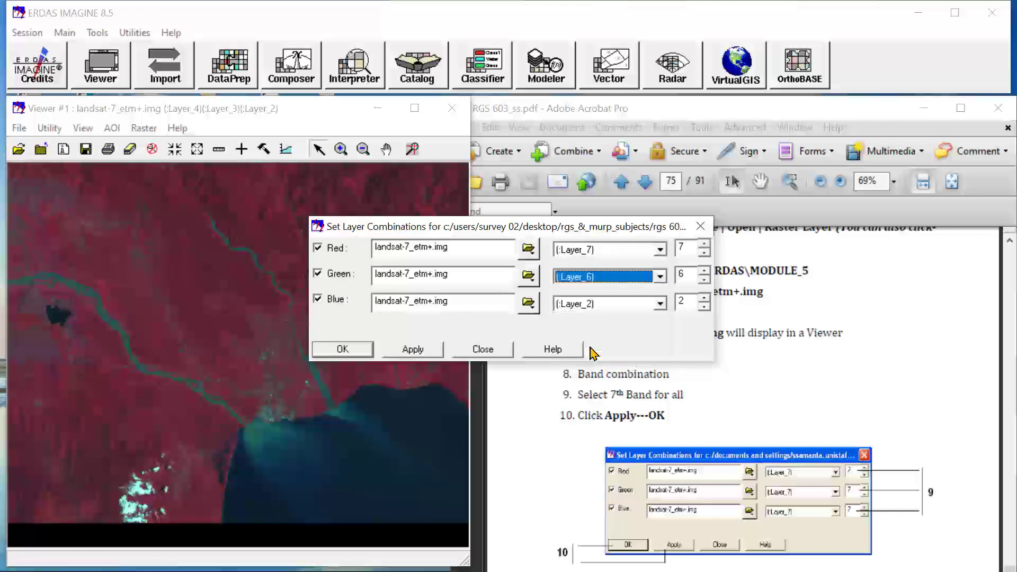
click(603, 277)
click(602, 355)
click(625, 304)
click(597, 382)
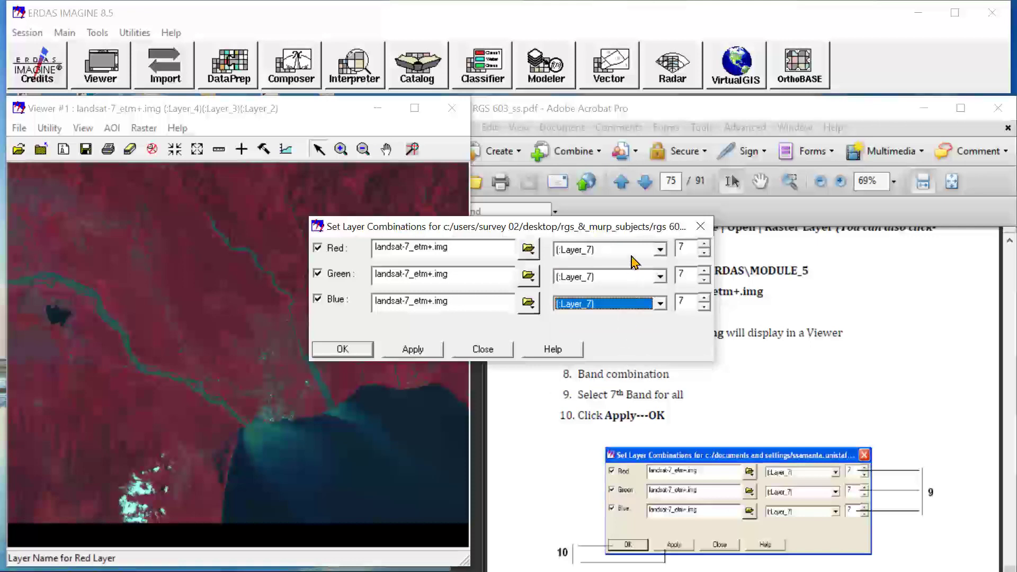
double_click(661, 252)
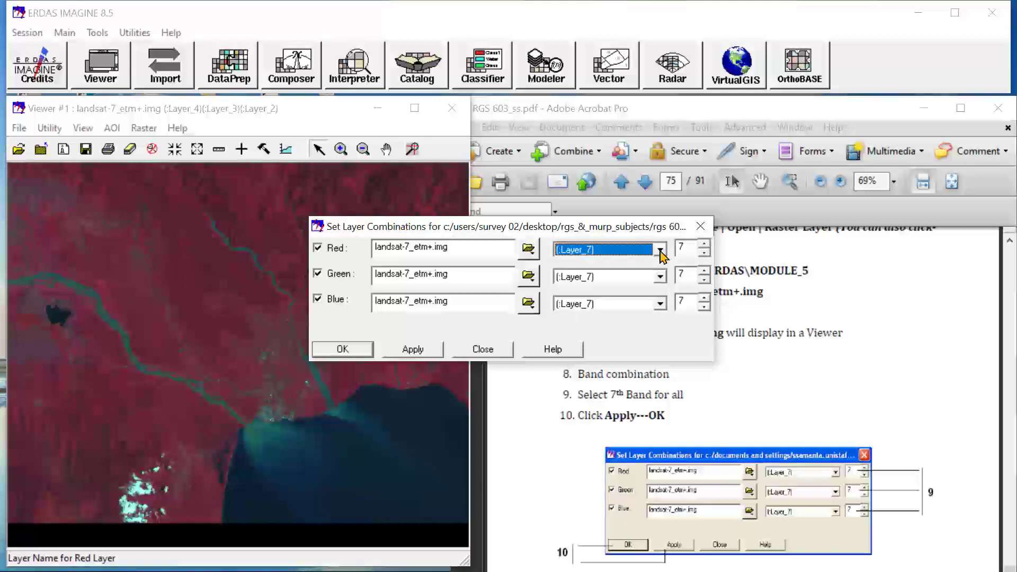
click(339, 348)
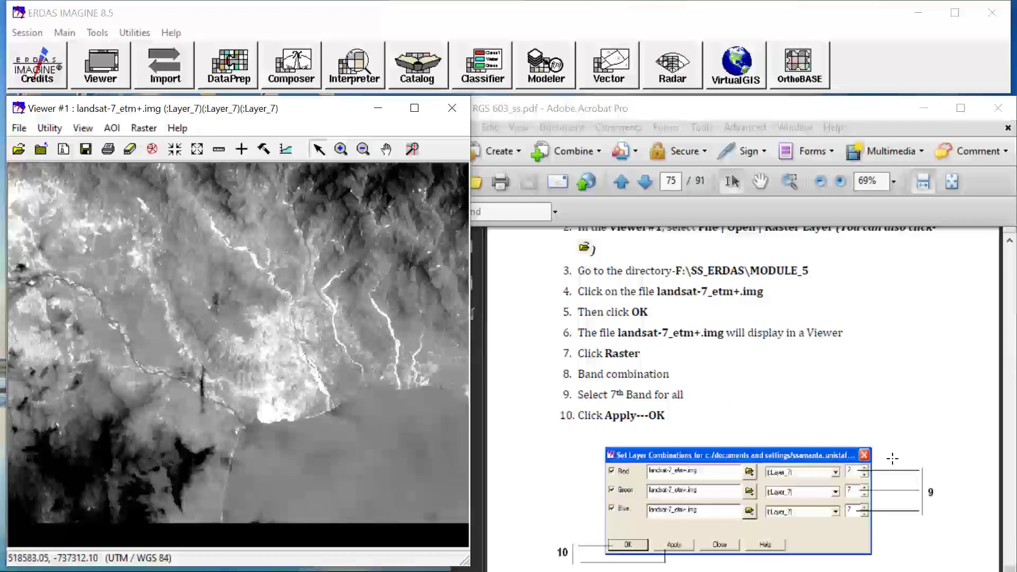
Open the Spatial Modeler, following section 11.2 of the manual on creating a new model
scroll(763, 426, down, 10)
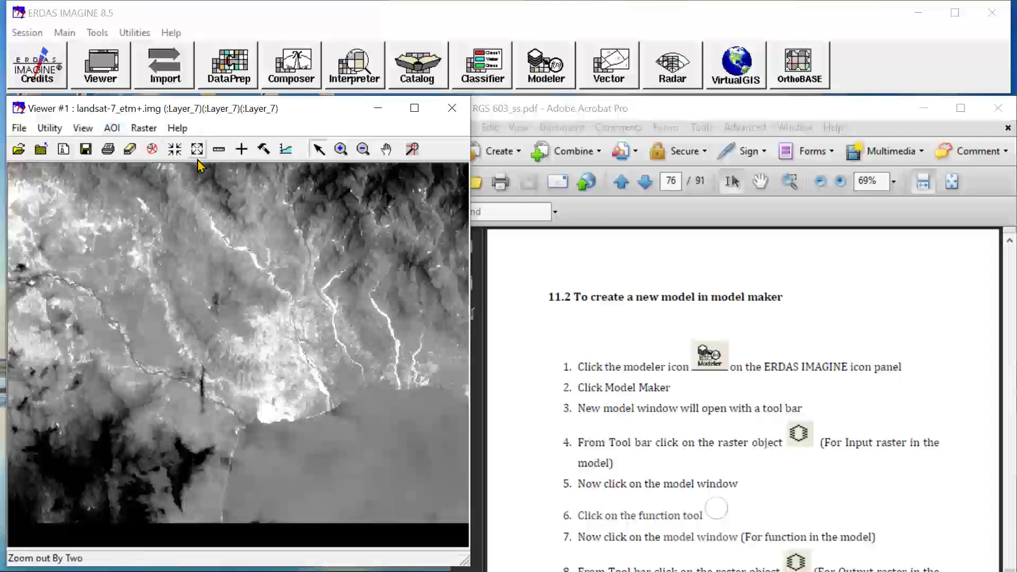
click(560, 76)
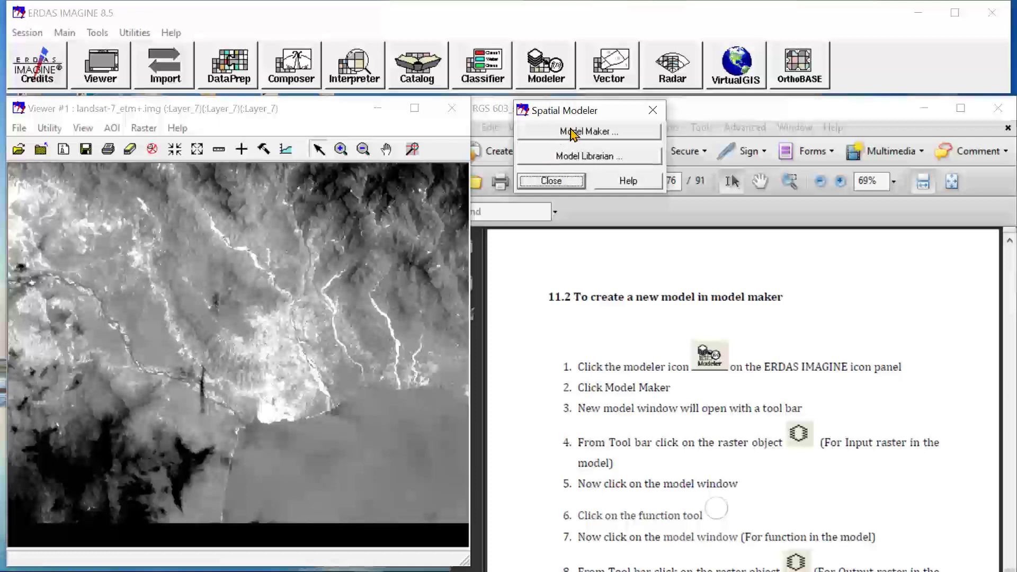
click(571, 134)
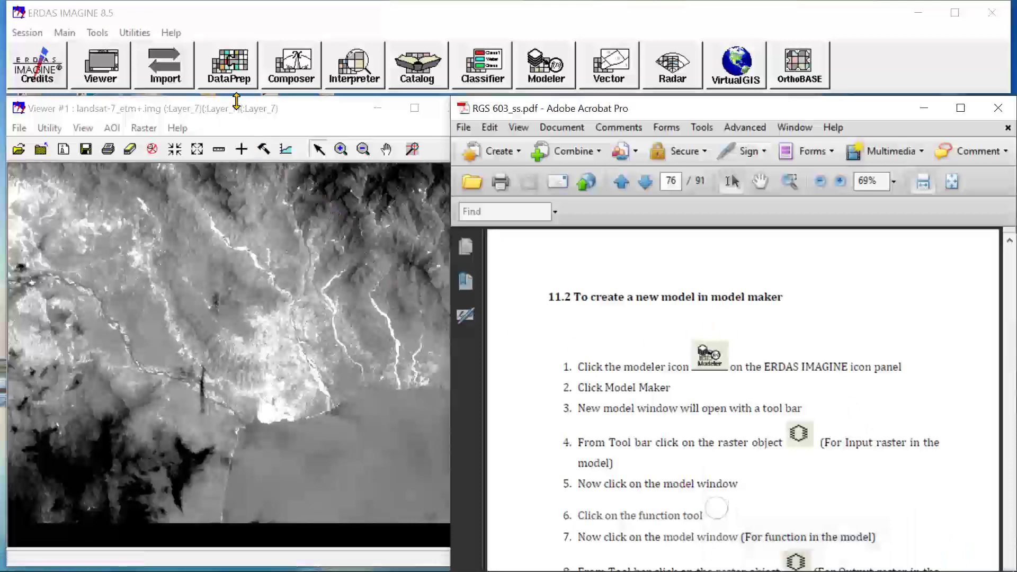
click(537, 77)
click(572, 133)
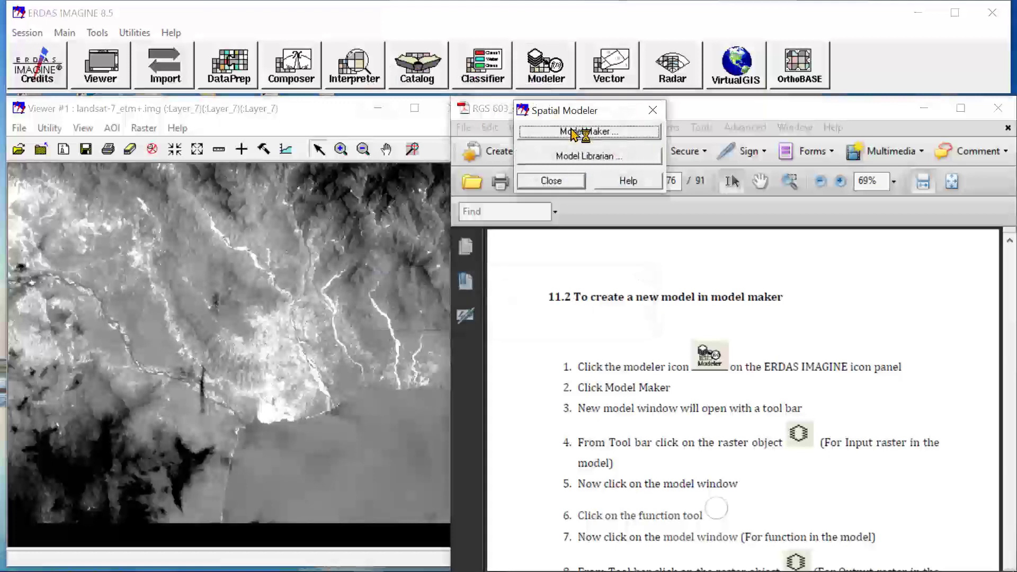
drag(311, 82, 284, 66)
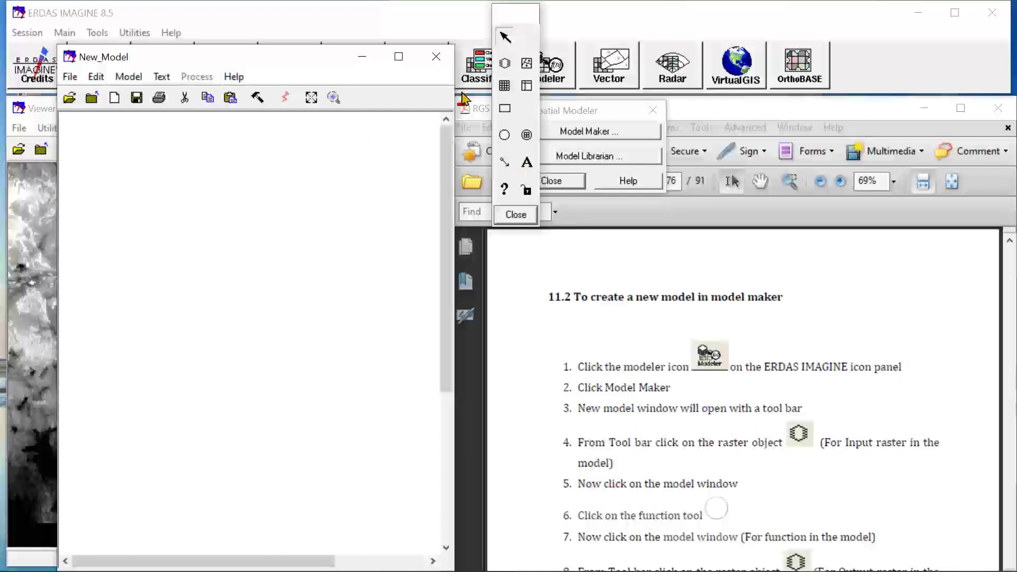
drag(508, 18, 482, 74)
click(436, 57)
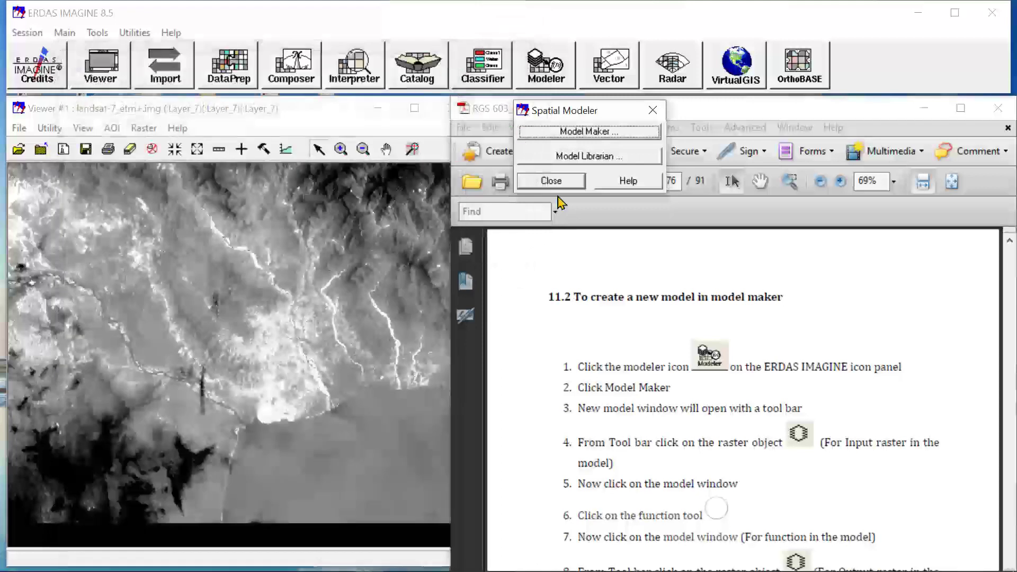
Start a new model in Model Maker and place the input raster object near the top of its canvas
click(568, 132)
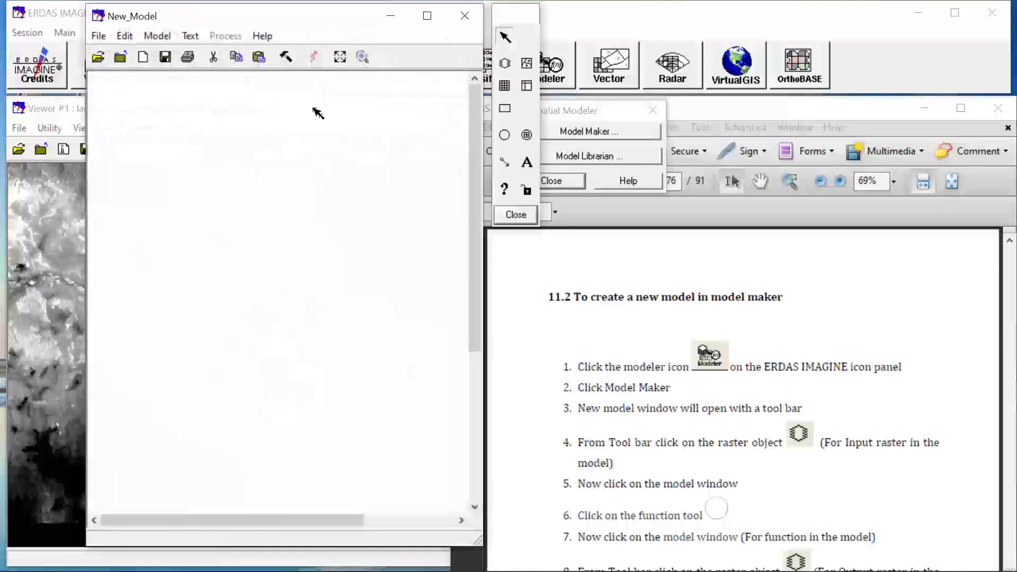
click(504, 64)
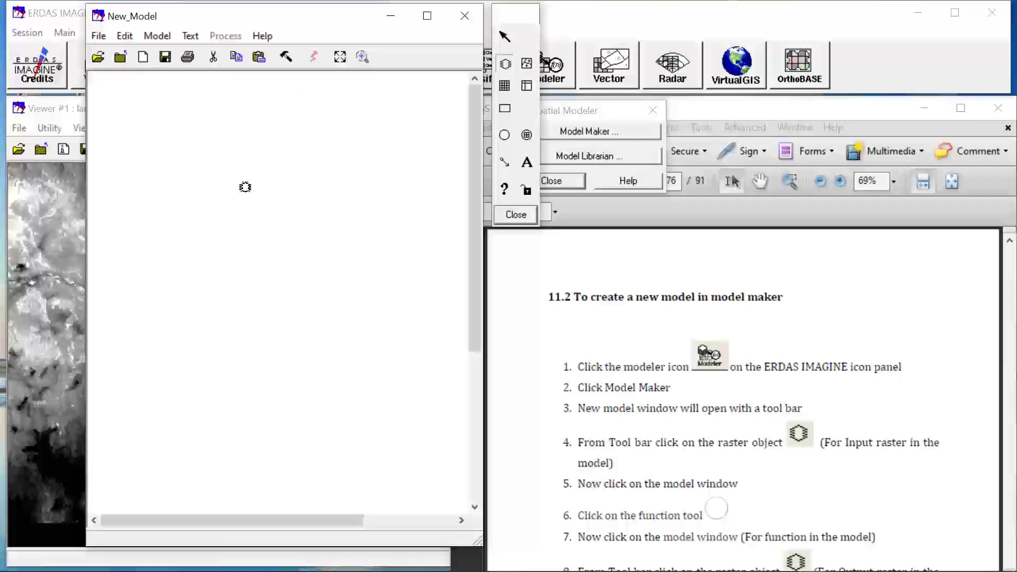
click(262, 142)
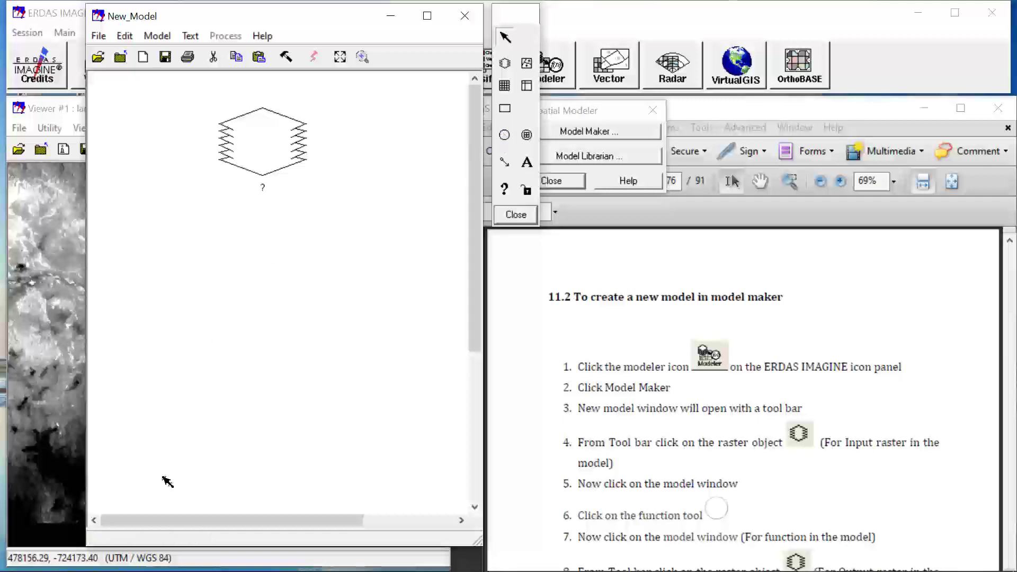
Place a function object below the input raster and an output raster object beneath the function
click(503, 141)
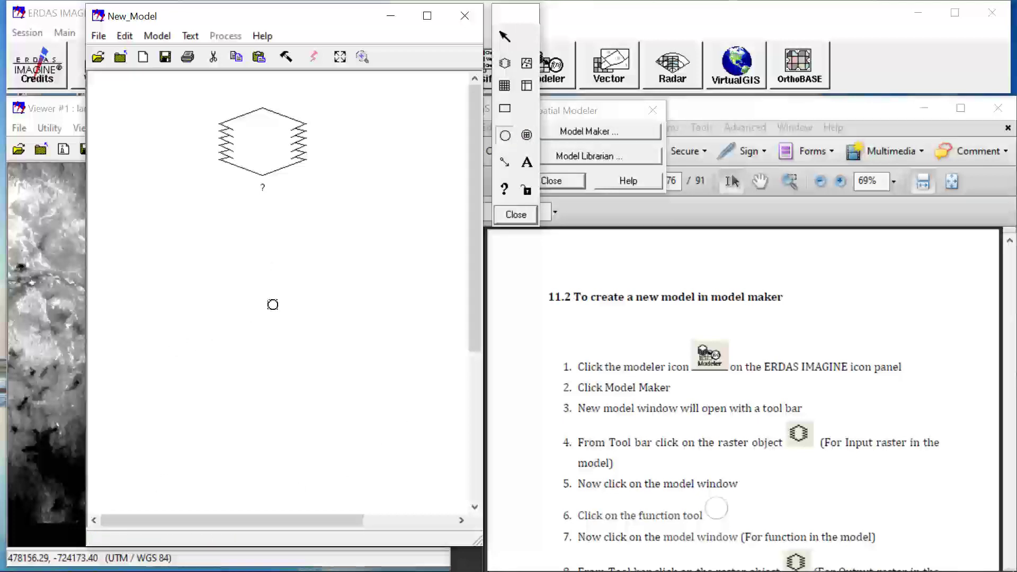
click(274, 305)
scroll(678, 489, down, 3)
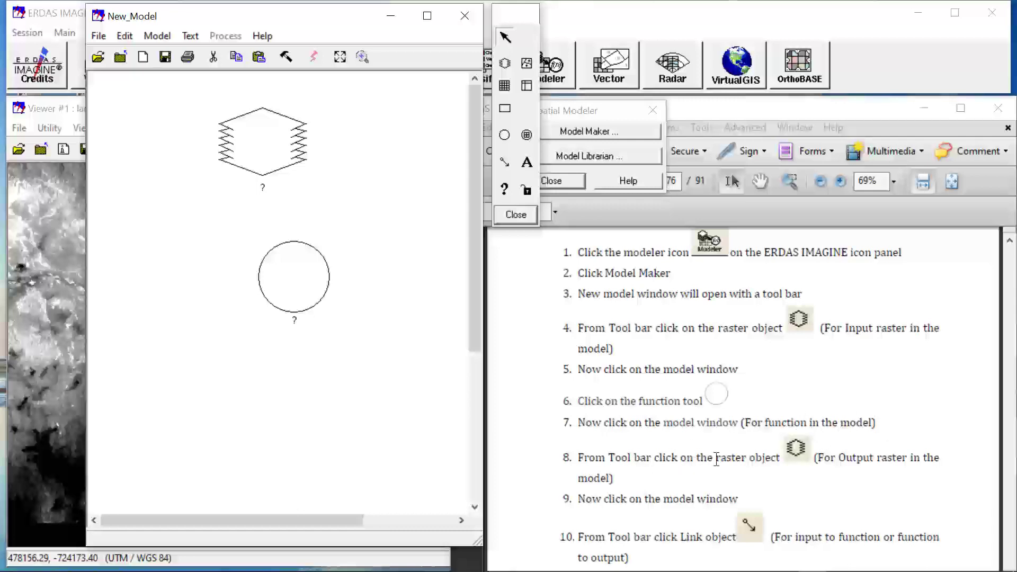
click(506, 64)
click(308, 420)
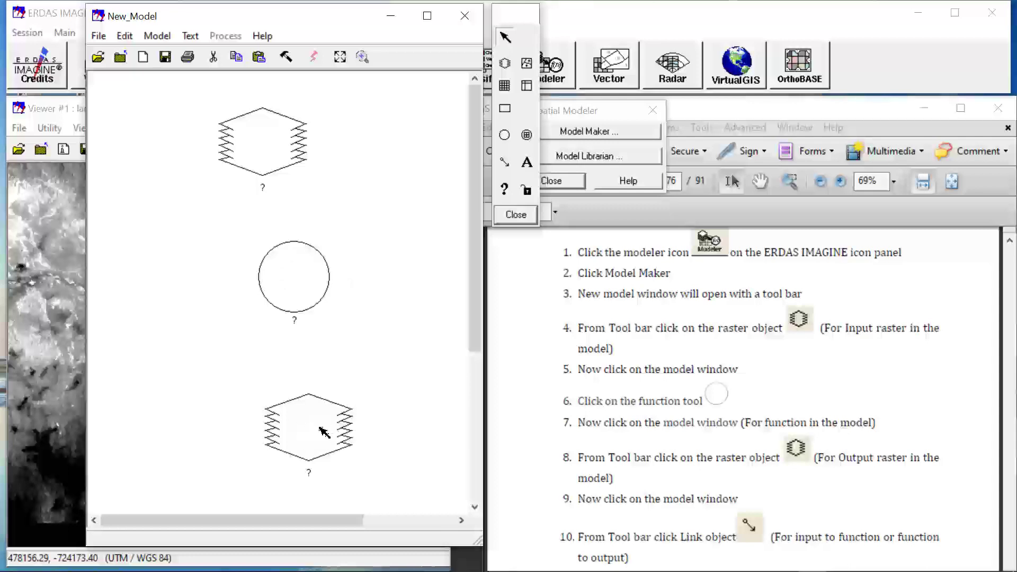
Link the input raster to the function and the function to the output raster, following steps 10 to 12 of section 11.2
scroll(807, 477, down, 1)
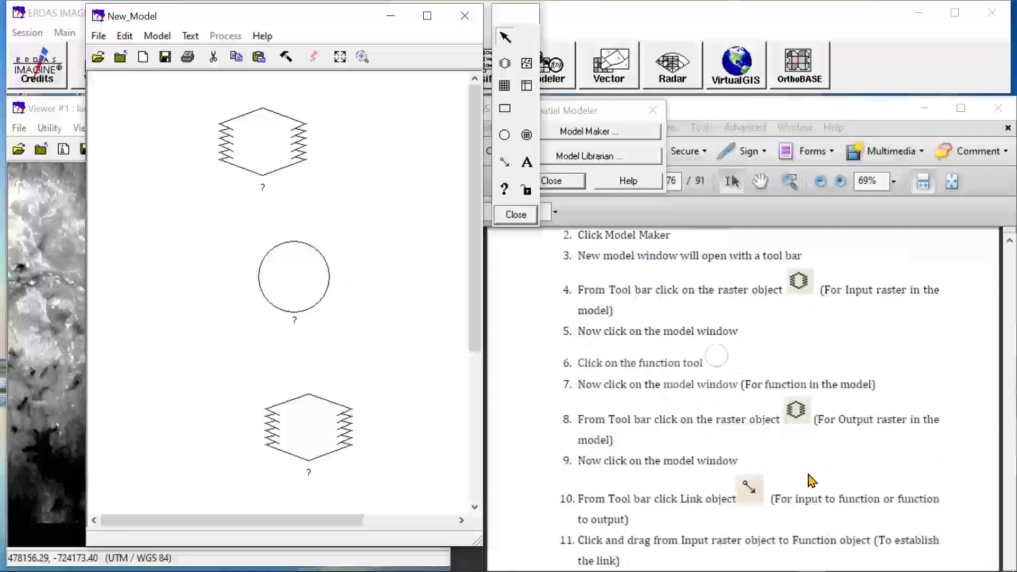
scroll(818, 498, down, 2)
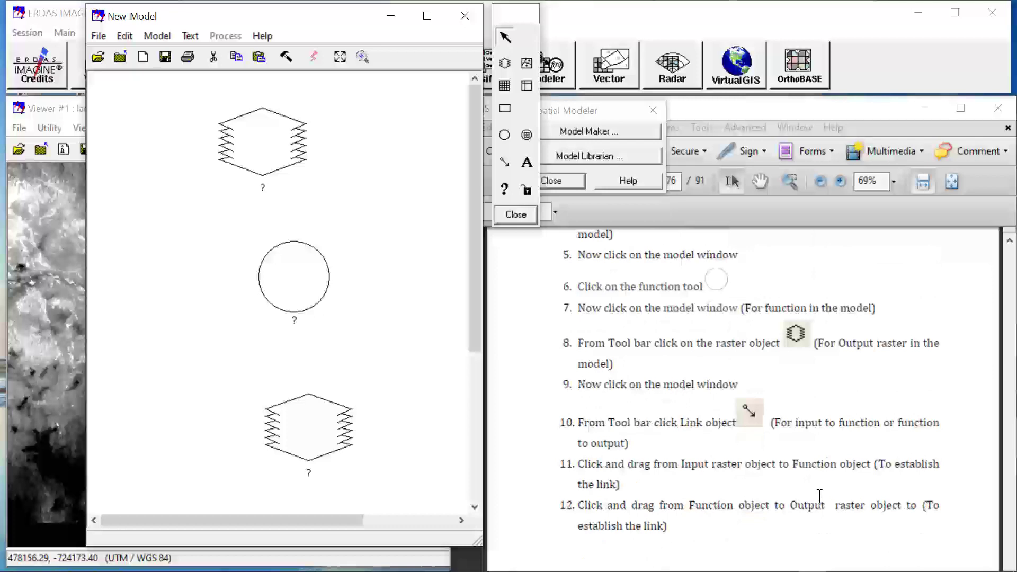
scroll(820, 496, up, 1)
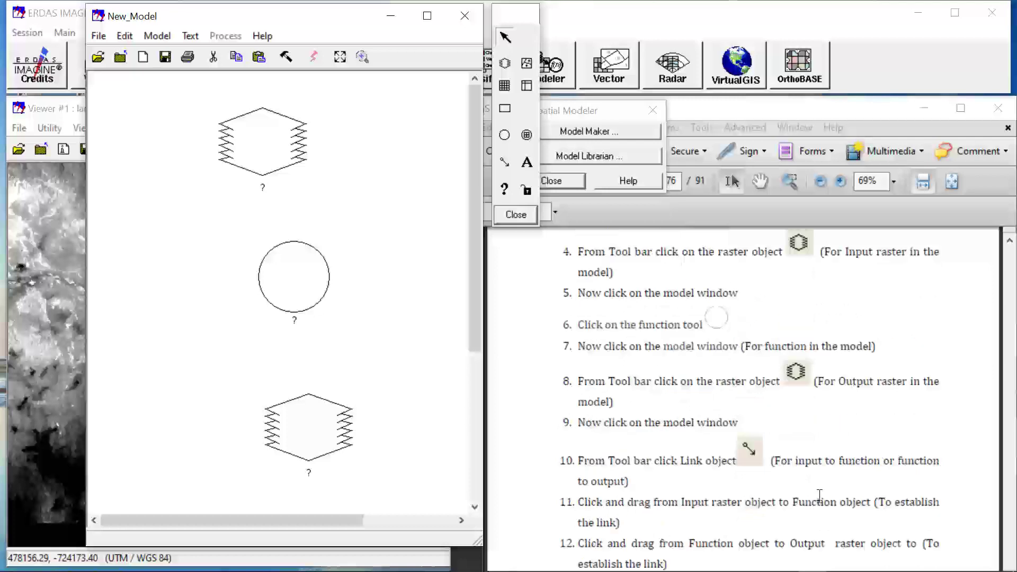
click(504, 164)
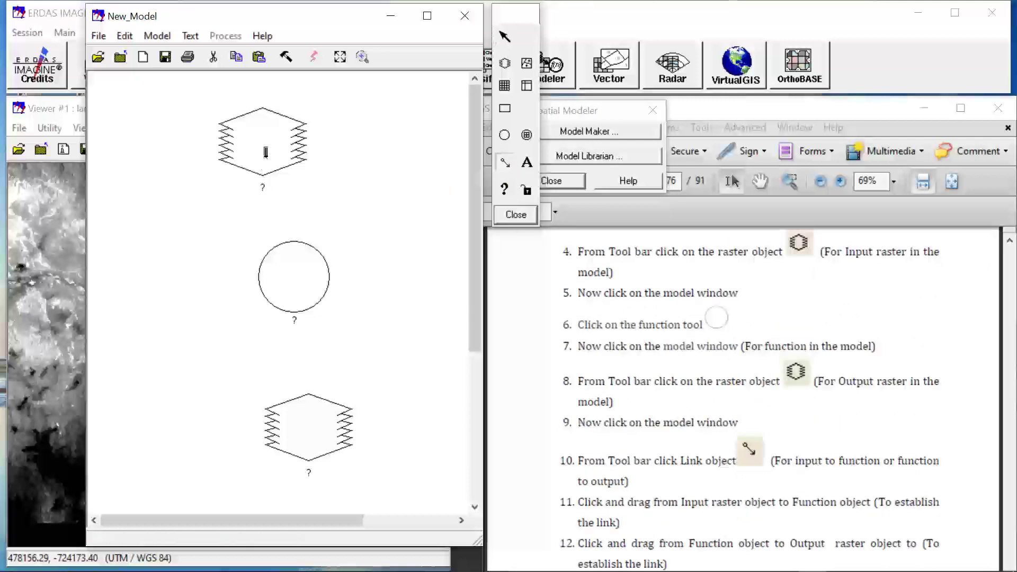
drag(266, 153, 317, 288)
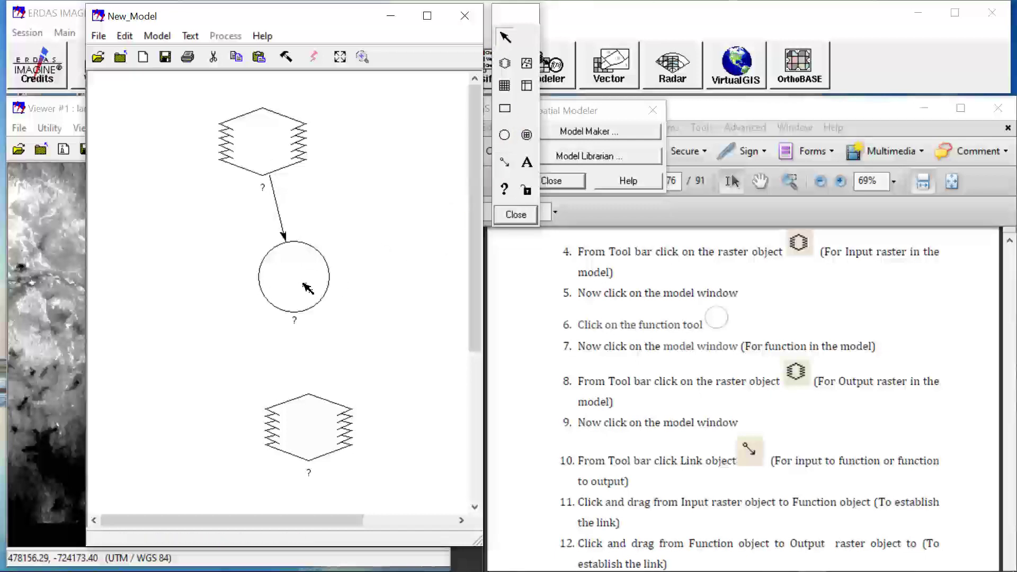
mouse_move(308, 289)
mouse_down()
mouse_move(322, 416)
mouse_move(328, 284)
mouse_move(326, 421)
mouse_up()
click(505, 167)
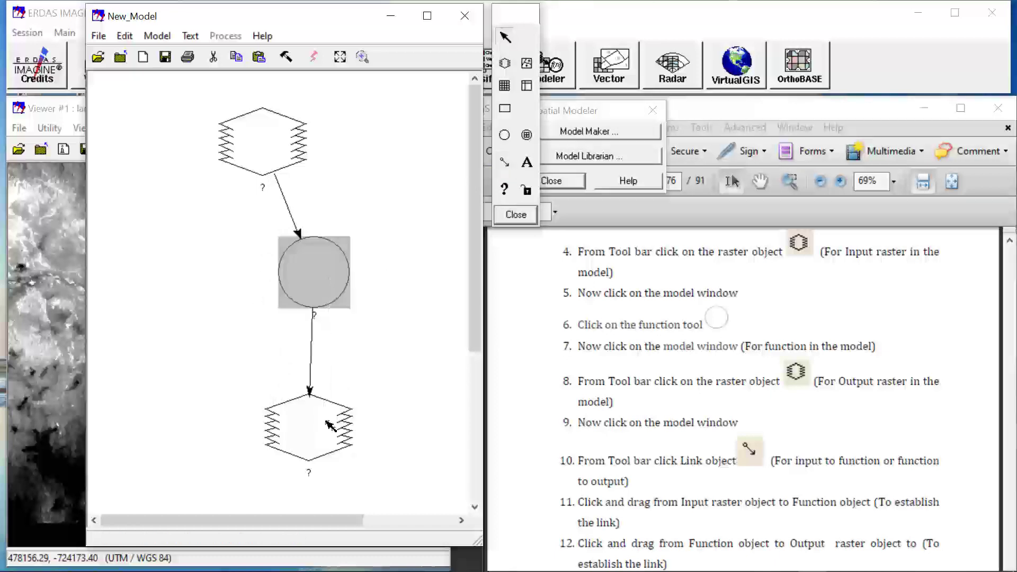
click(411, 340)
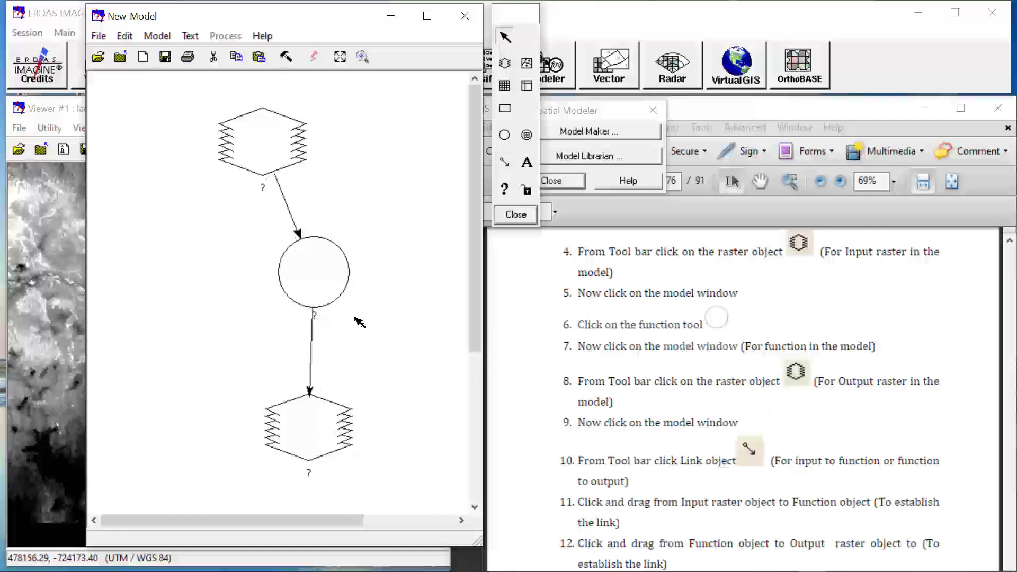
scroll(707, 382, down, 3)
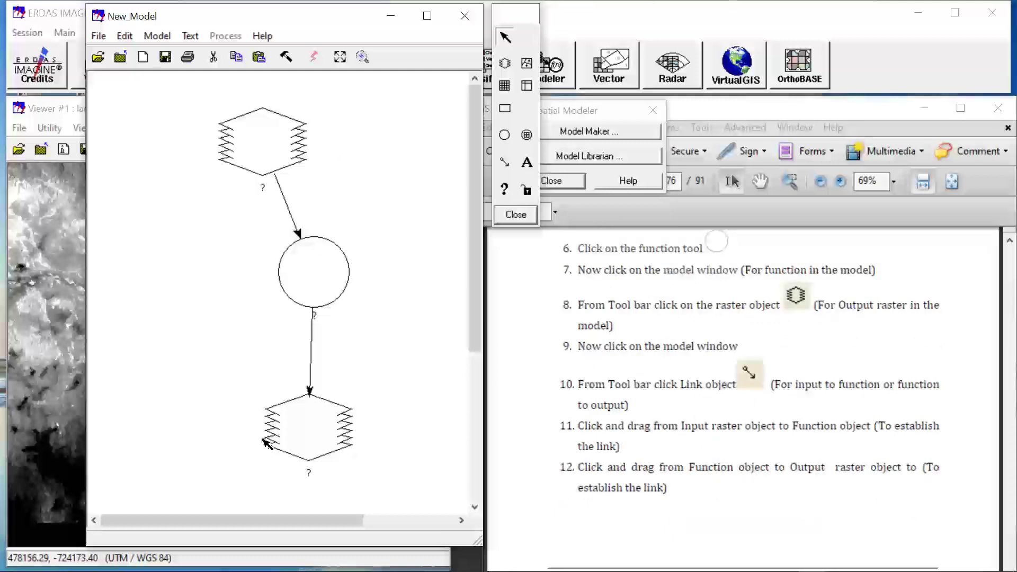
Start saving the new model as a graphical model and browse to the pract folder on drive C
scroll(690, 473, down, 15)
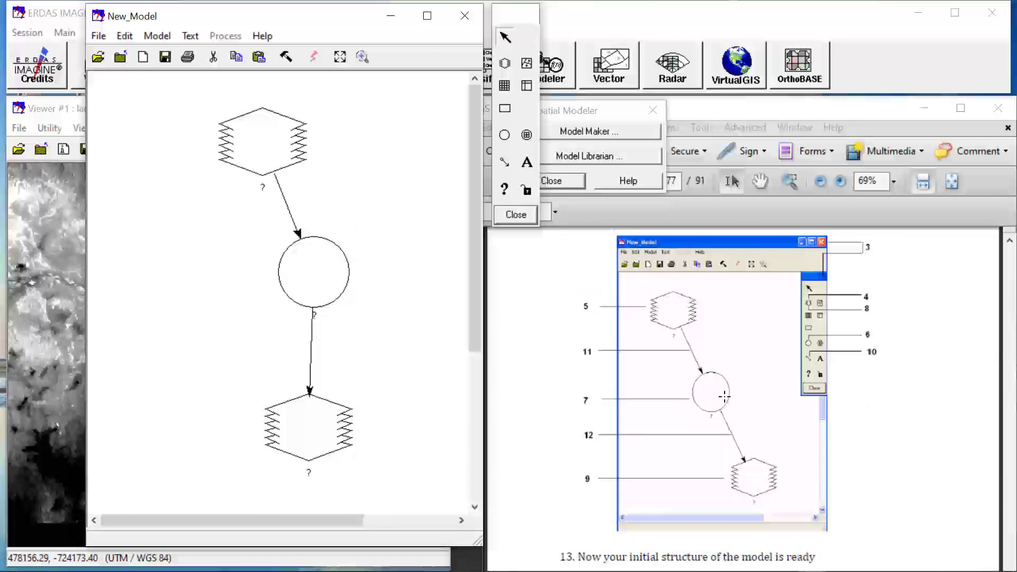
scroll(720, 468, down, 5)
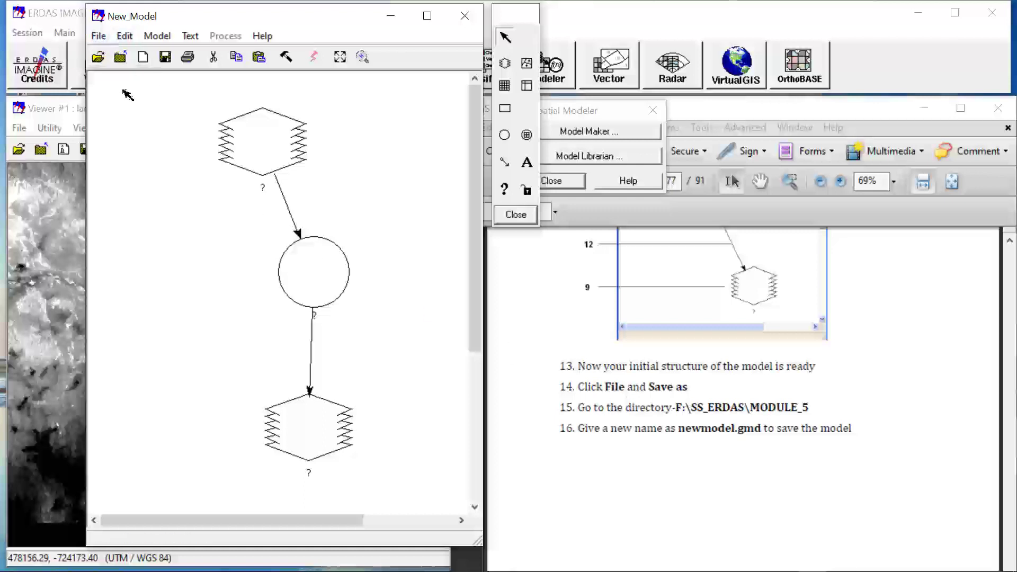
click(98, 36)
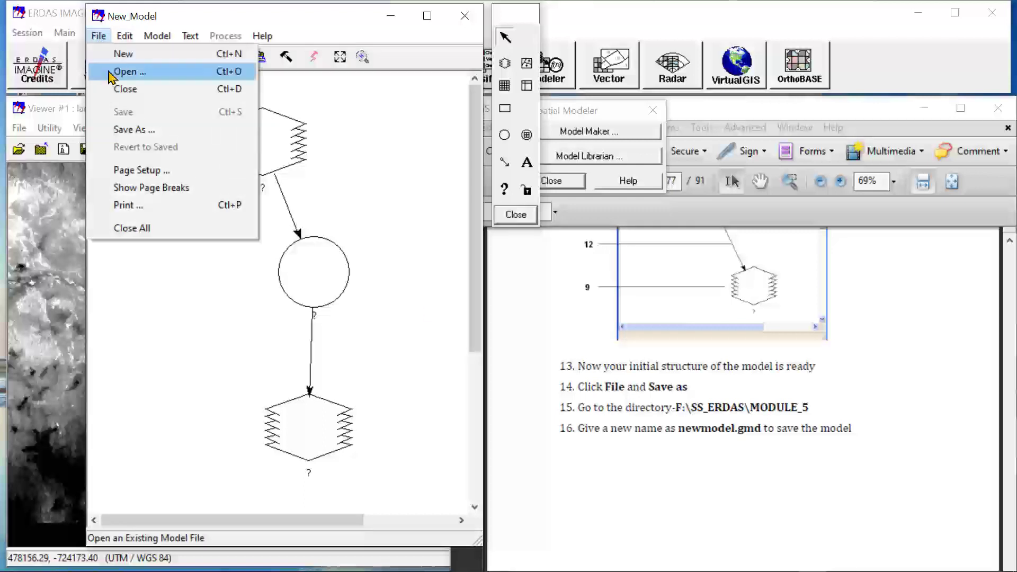
click(129, 130)
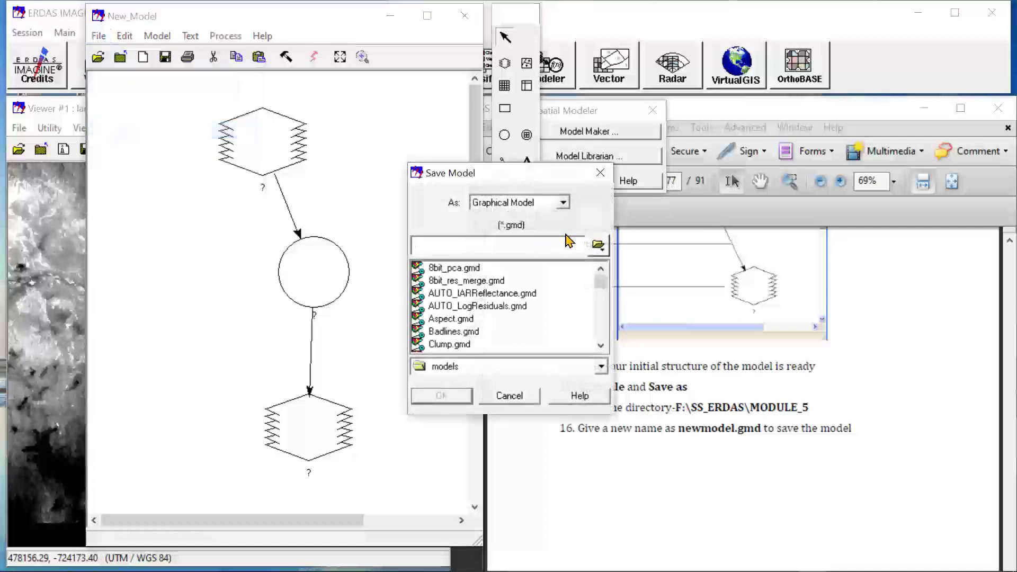
click(598, 246)
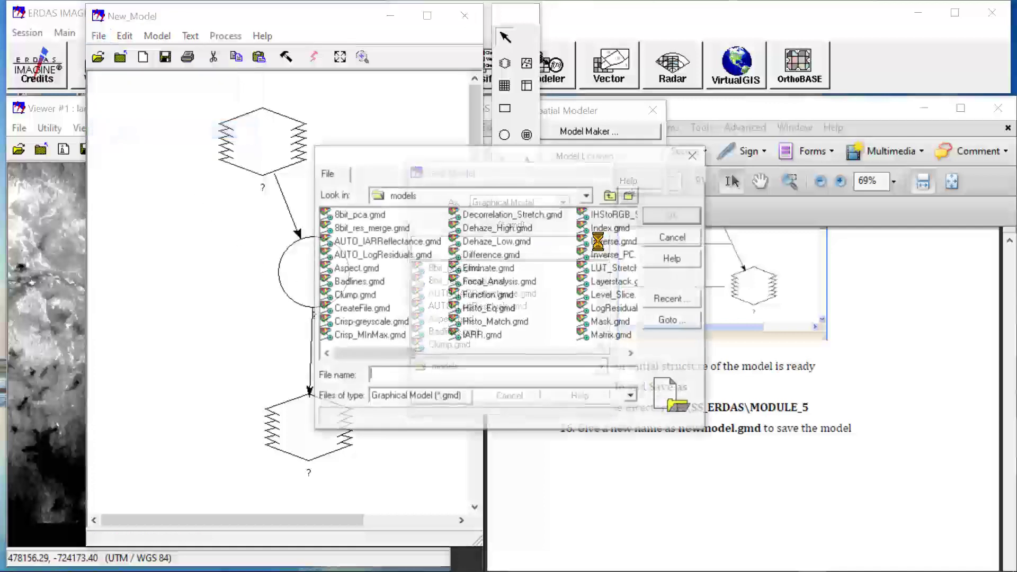
click(451, 198)
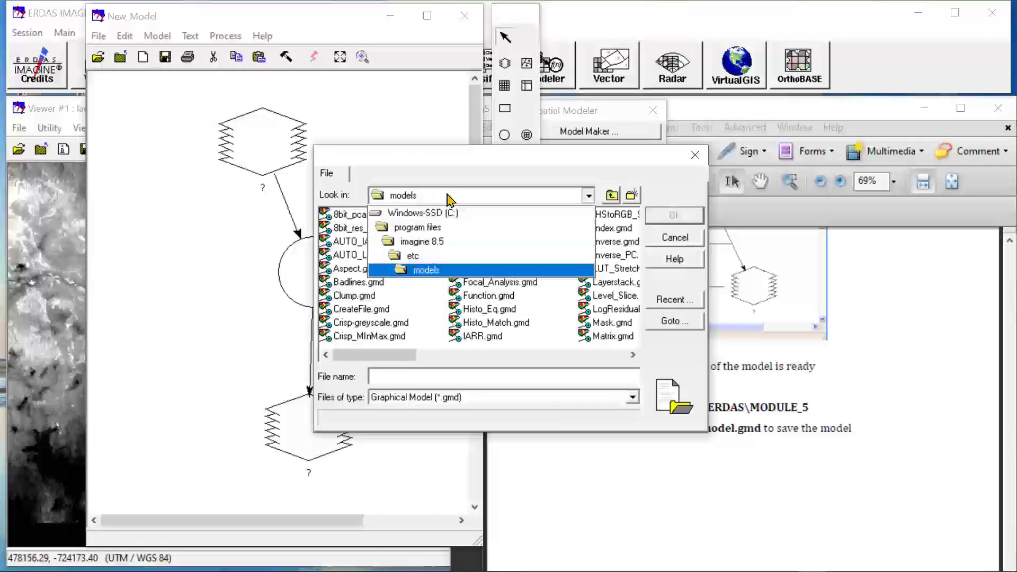
click(419, 213)
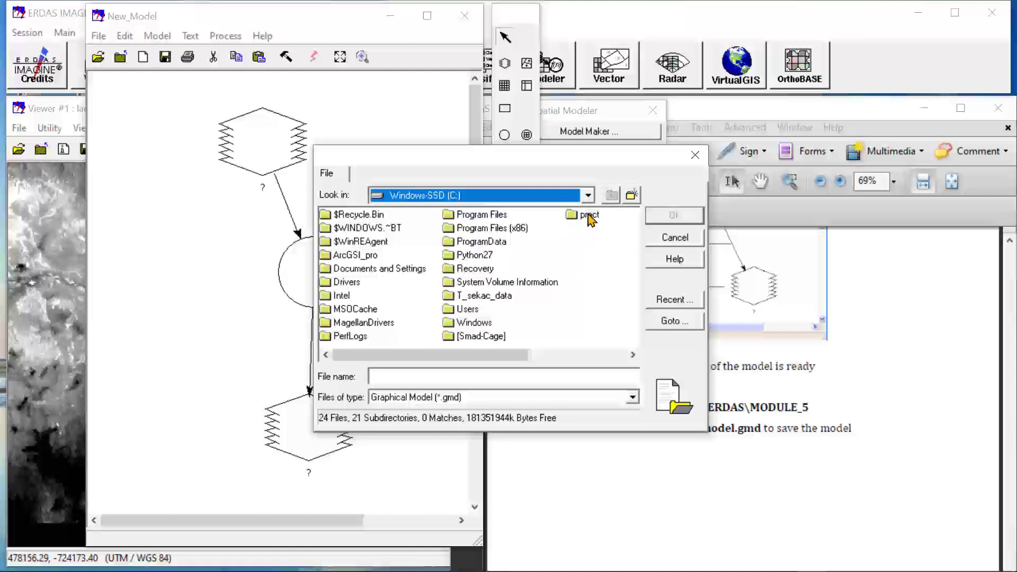
double_click(588, 215)
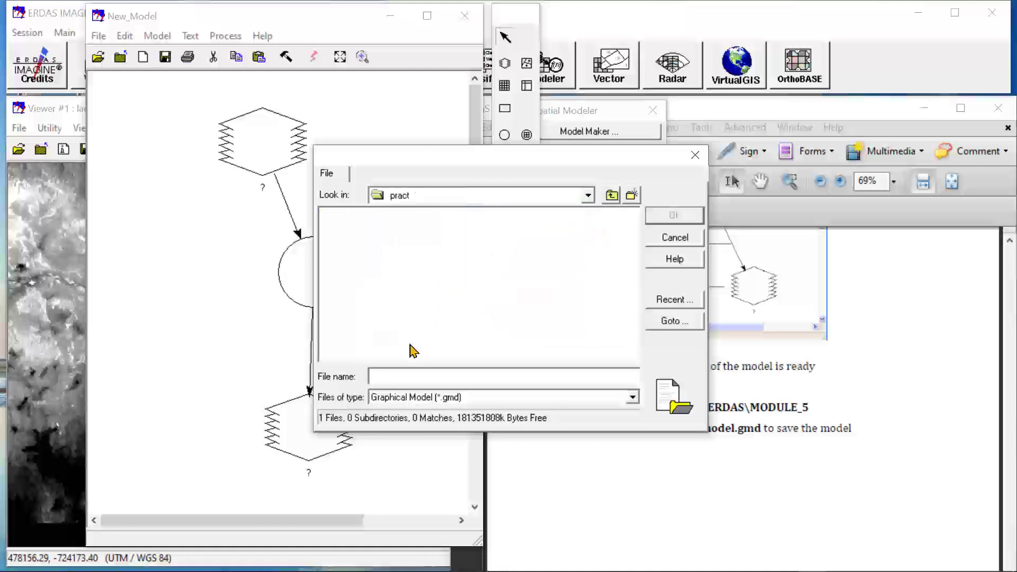
Name the model file newmodel.gmd and save it in the pract folder
click(389, 372)
text(model)
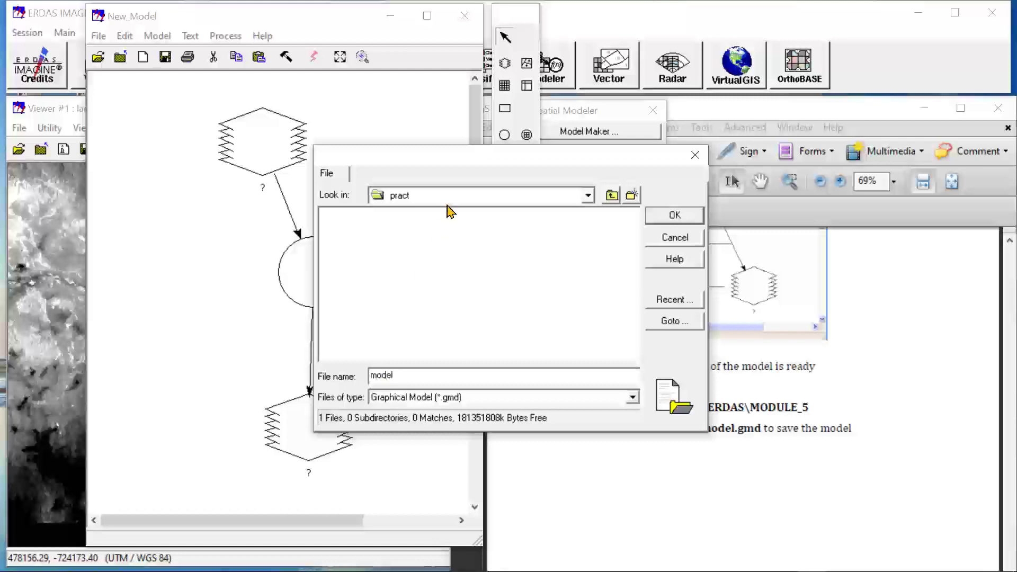
drag(475, 159, 544, 163)
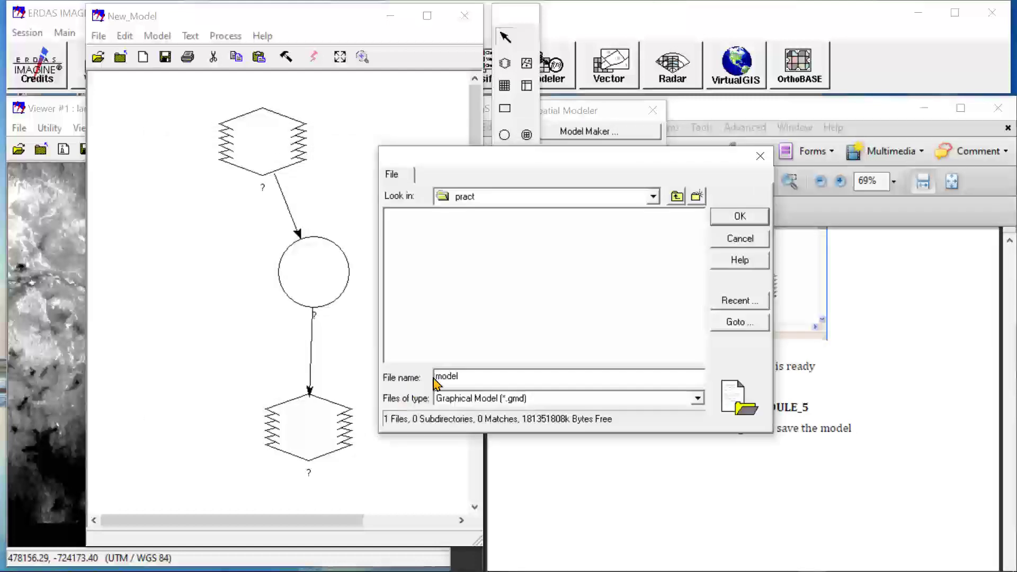
click(435, 376)
text(new)
click(740, 217)
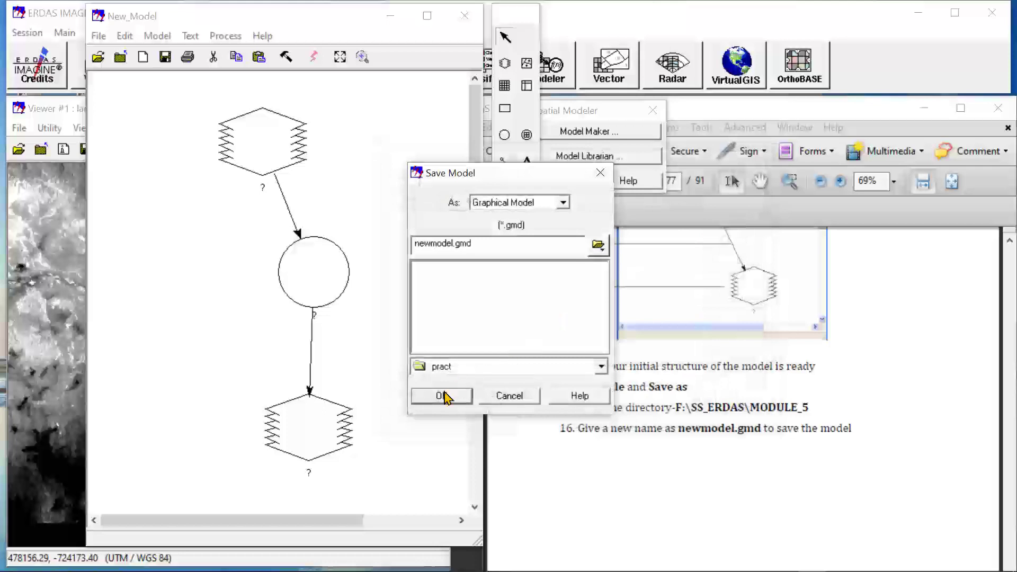
click(446, 395)
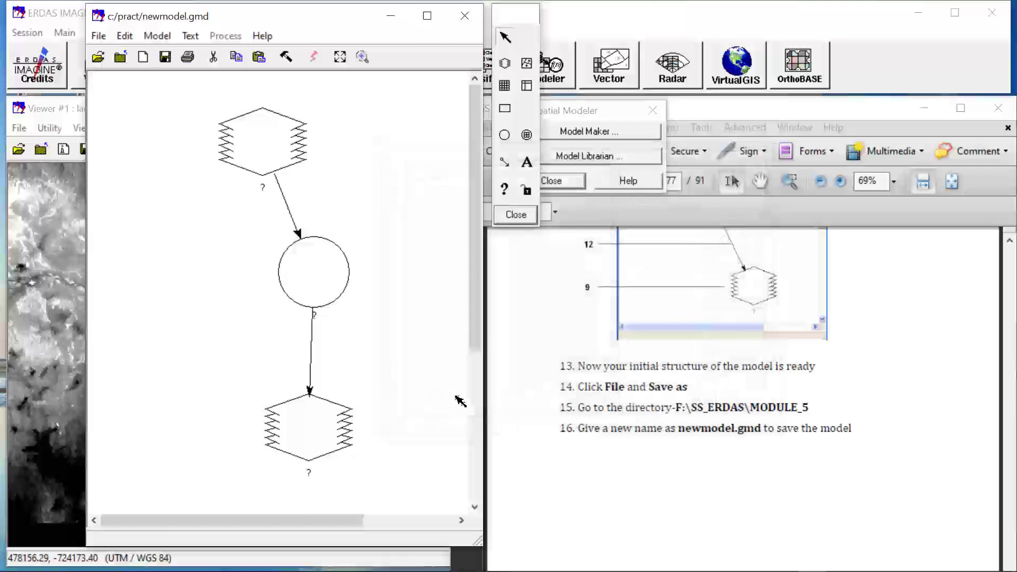
Open the input raster object's settings, following section 11.3, and browse for its file in the data sets_603 folder
scroll(701, 414, down, 5)
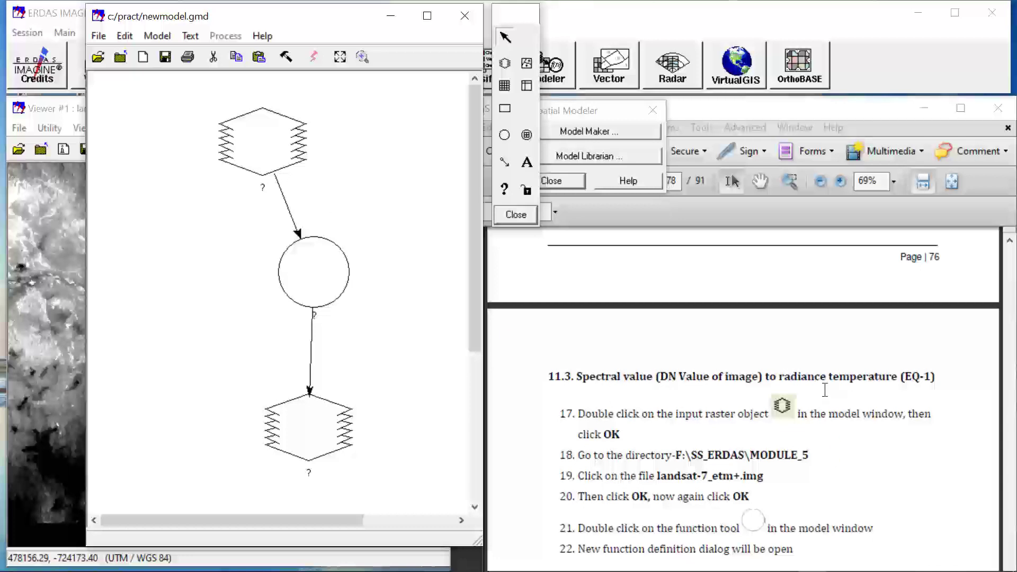
double_click(274, 142)
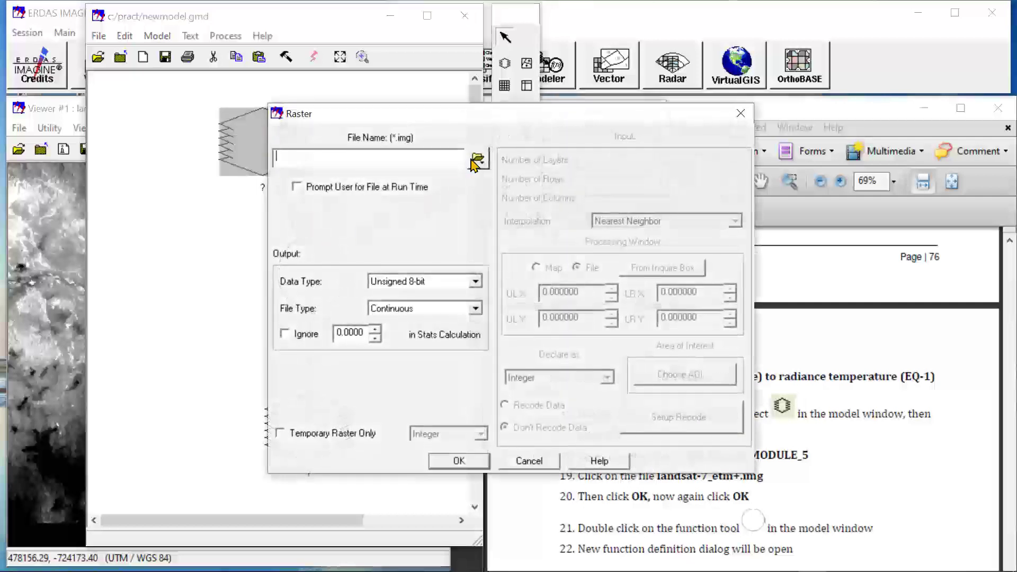
click(529, 460)
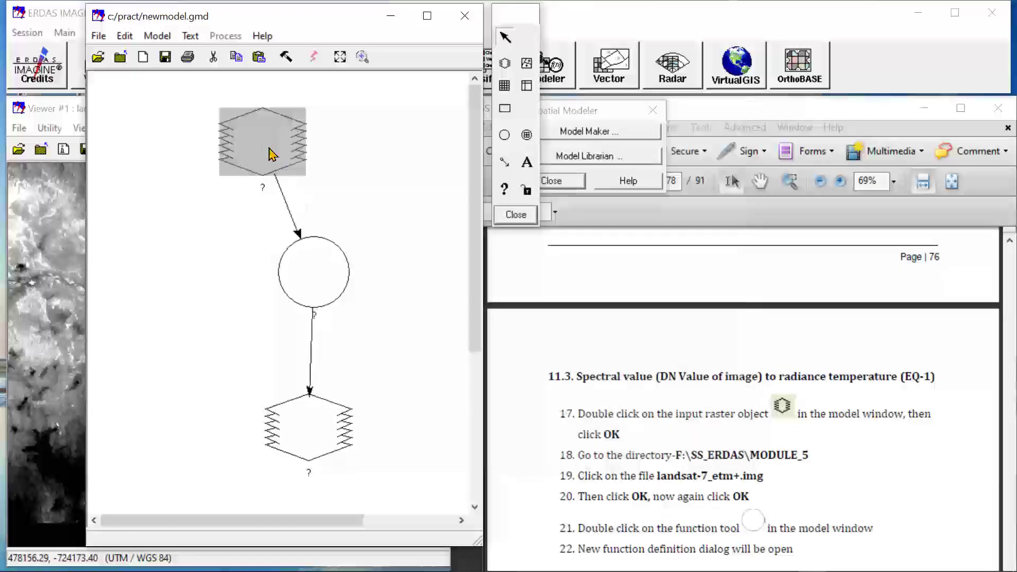
double_click(271, 154)
click(479, 154)
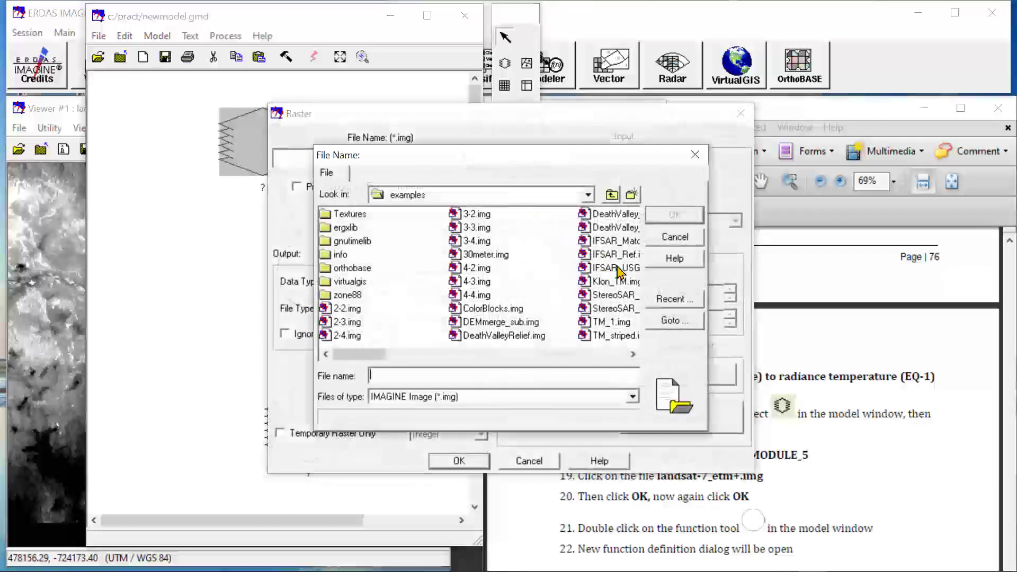
click(670, 298)
double_click(413, 247)
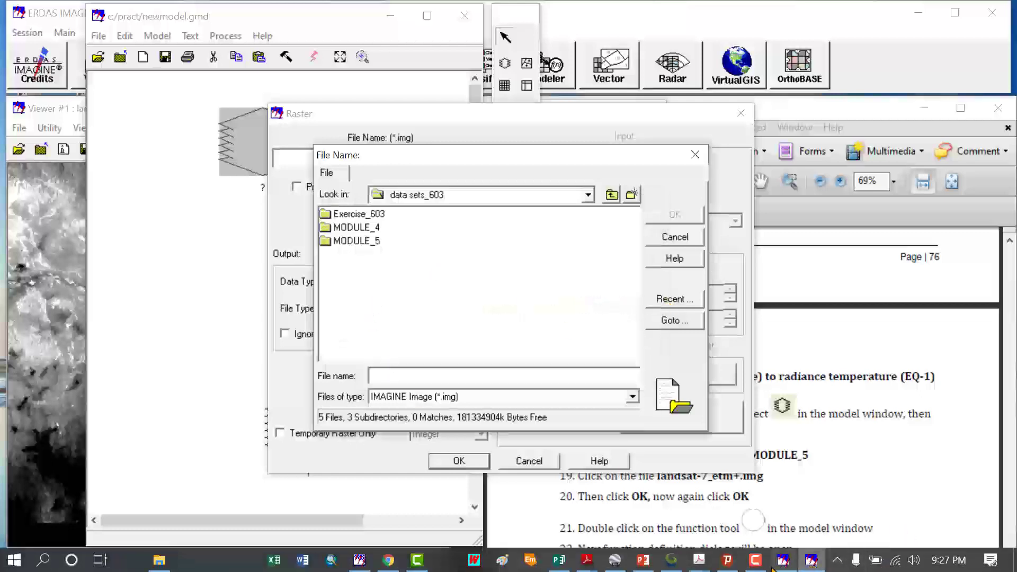
click(754, 564)
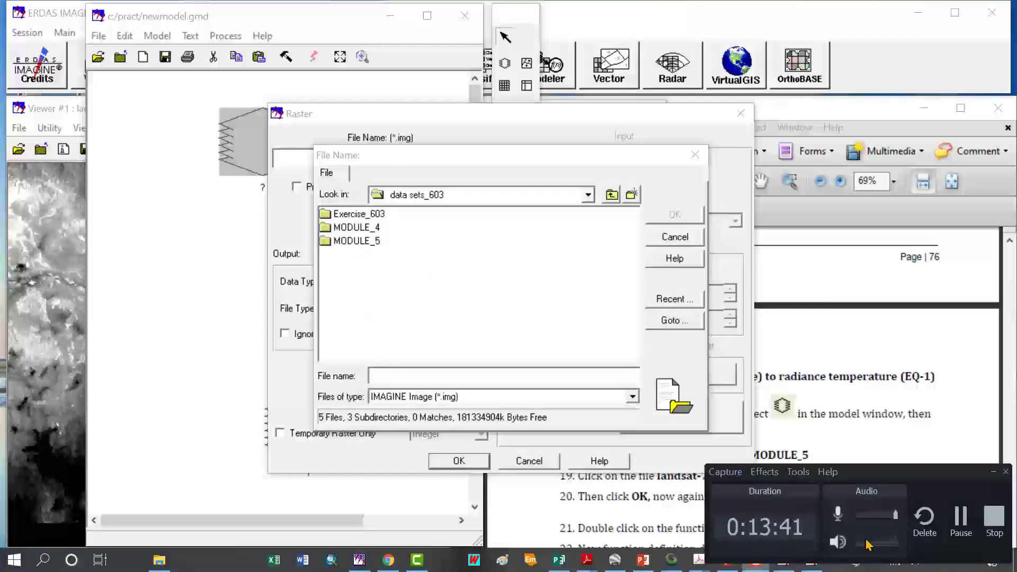
click(996, 472)
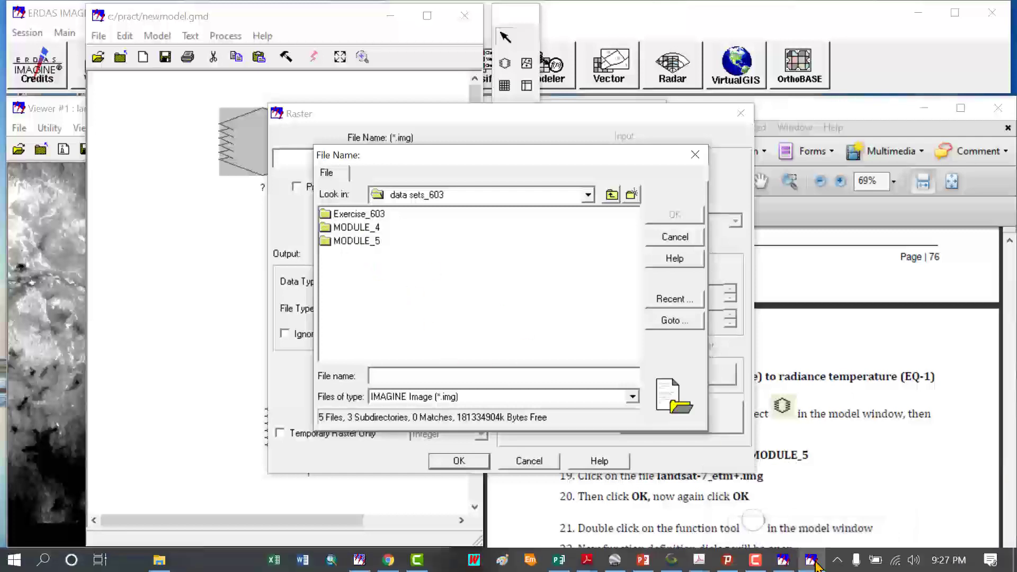
Assign landsat-7_etm+.img from the MODULE_5 folder to the input raster object
double_click(368, 241)
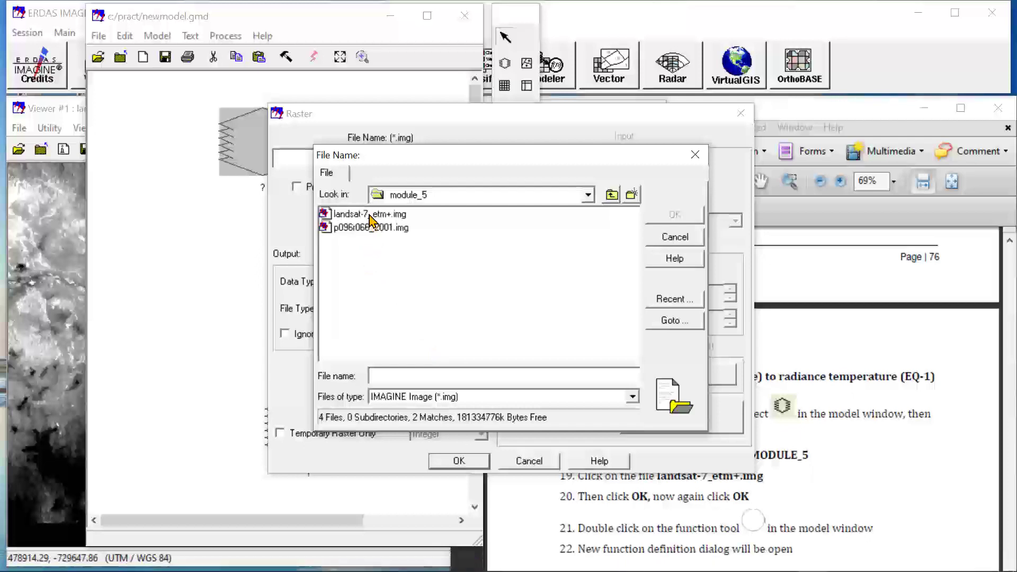
click(371, 214)
click(676, 217)
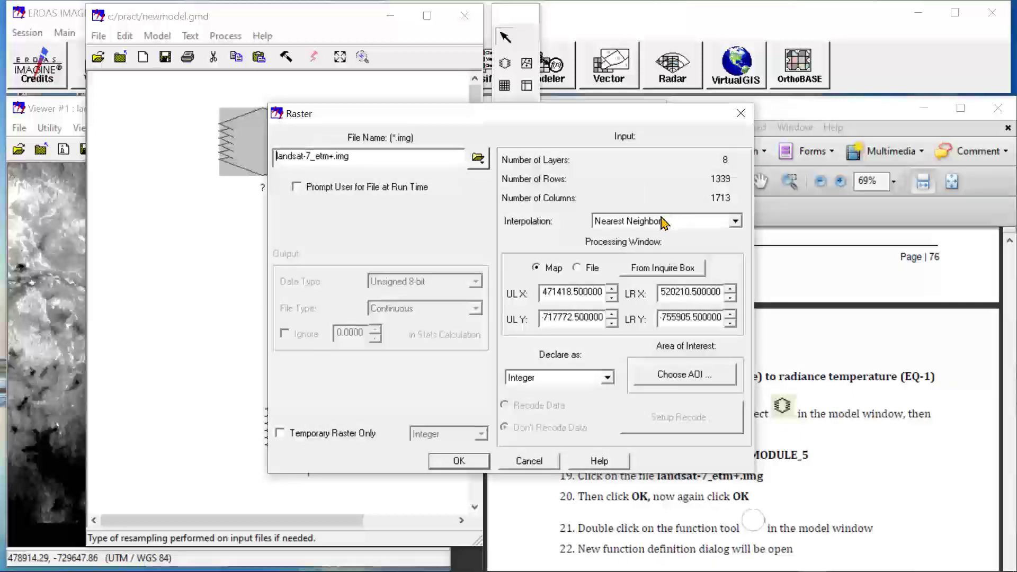
drag(361, 114, 527, 128)
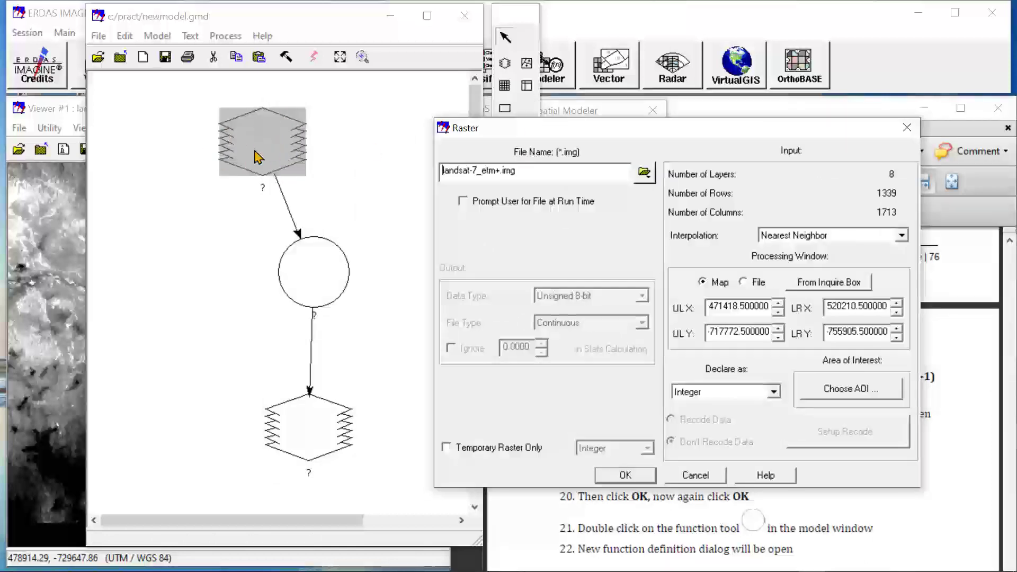
click(624, 475)
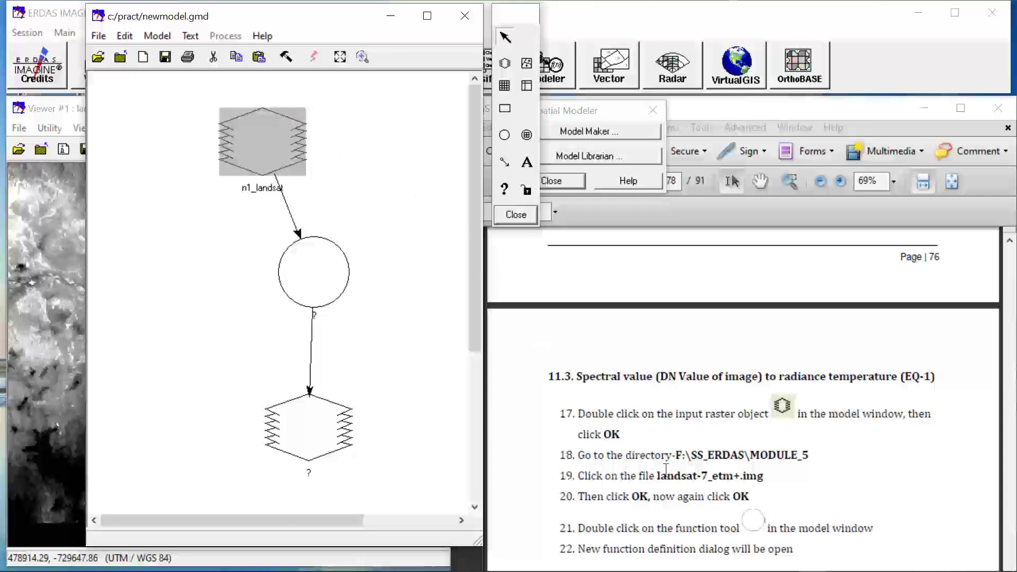
Open the function object's definition beside the manual and consult the radiance equation in steps 23 and 24
scroll(666, 468, down, 3)
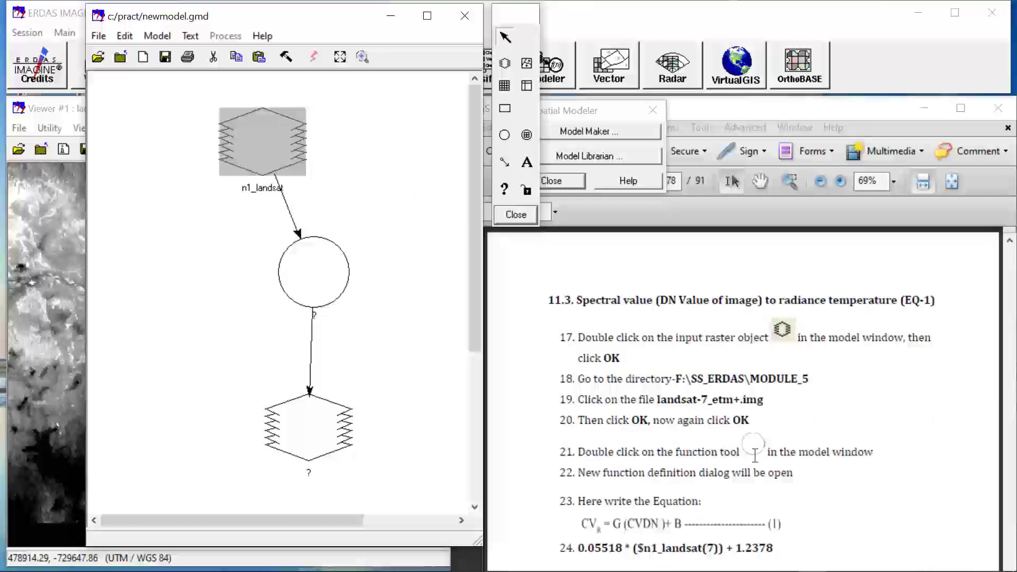
scroll(755, 455, down, 2)
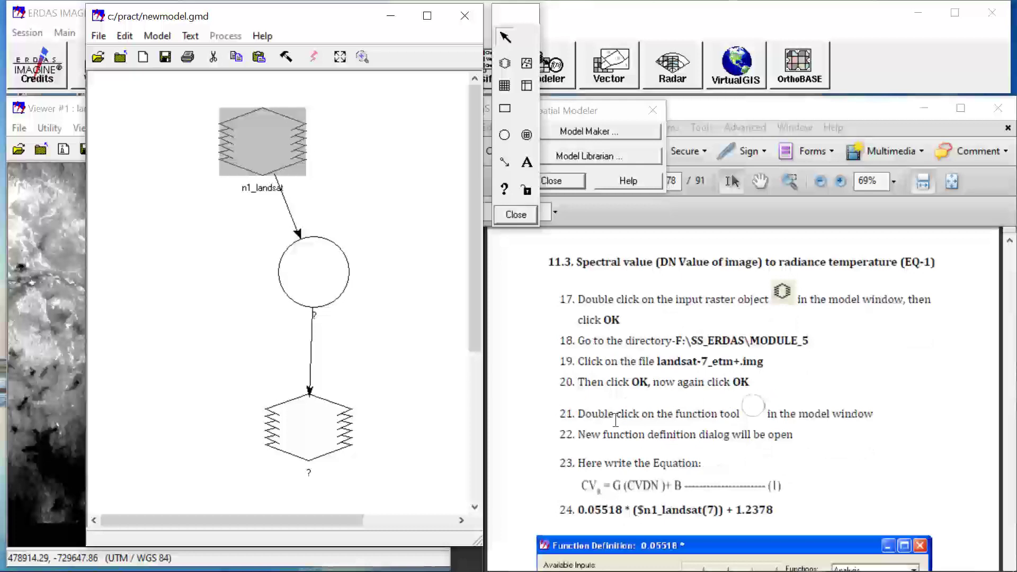
double_click(313, 272)
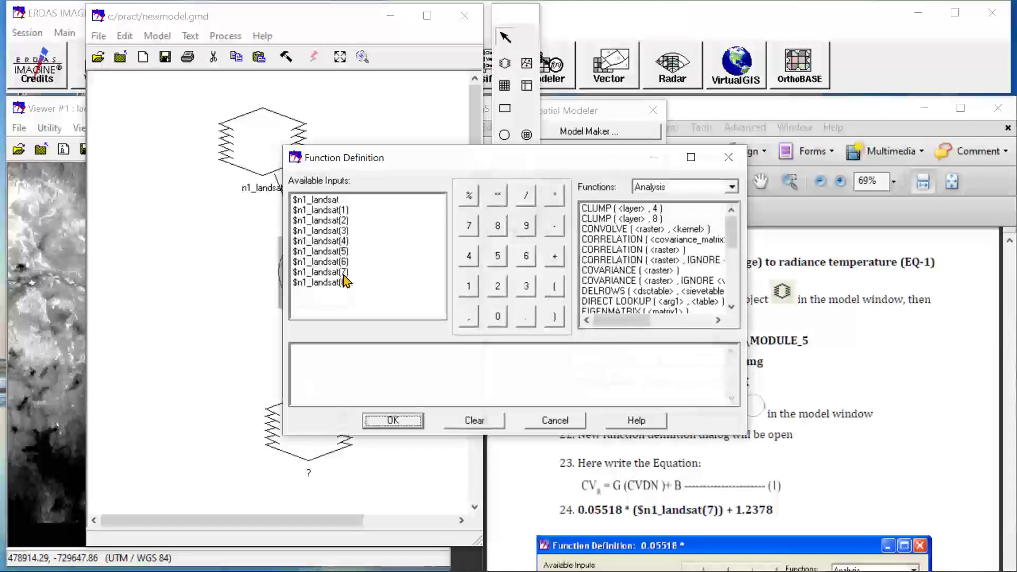
drag(449, 159, 268, 35)
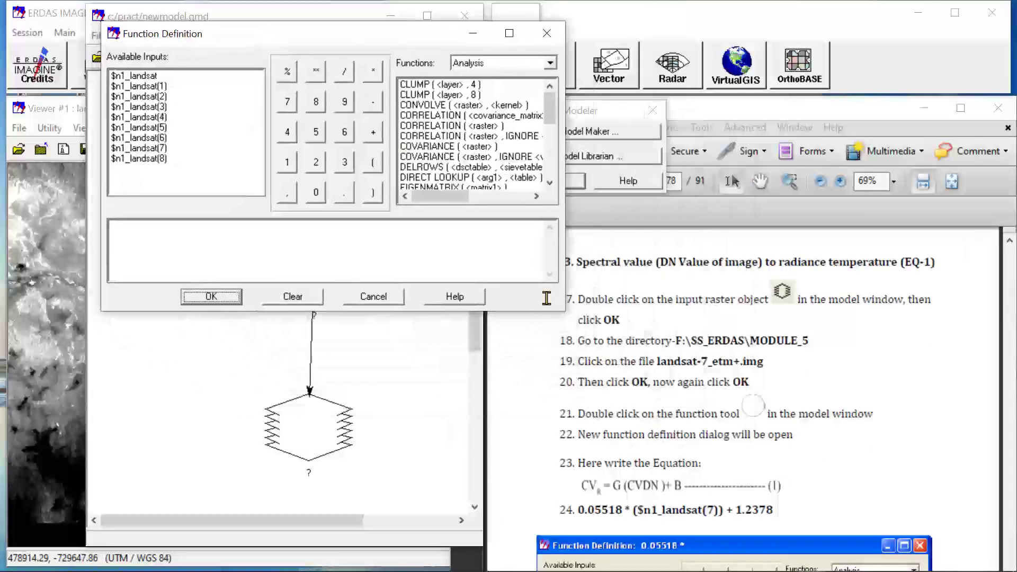
scroll(665, 444, down, 2)
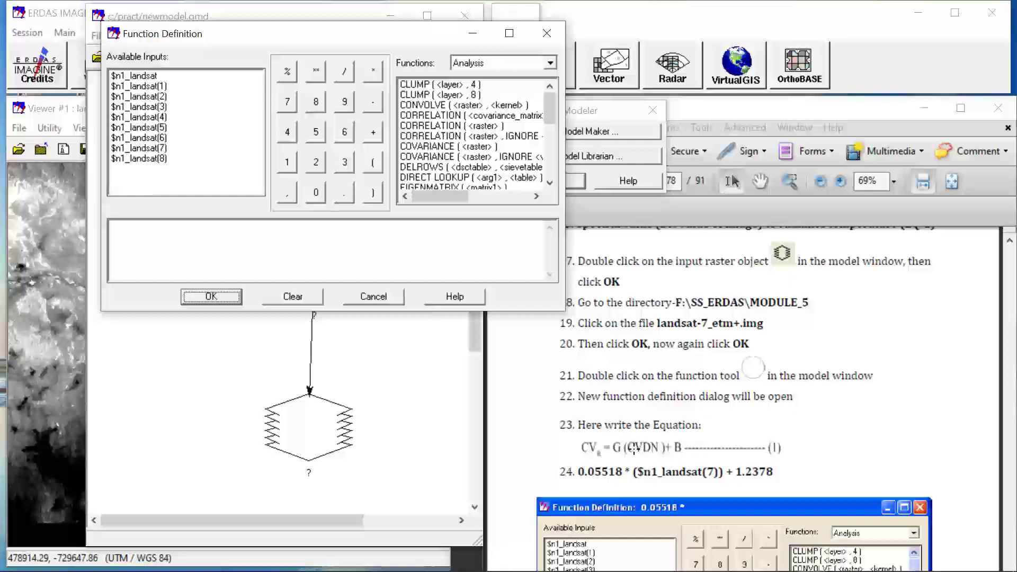
scroll(634, 449, down, 3)
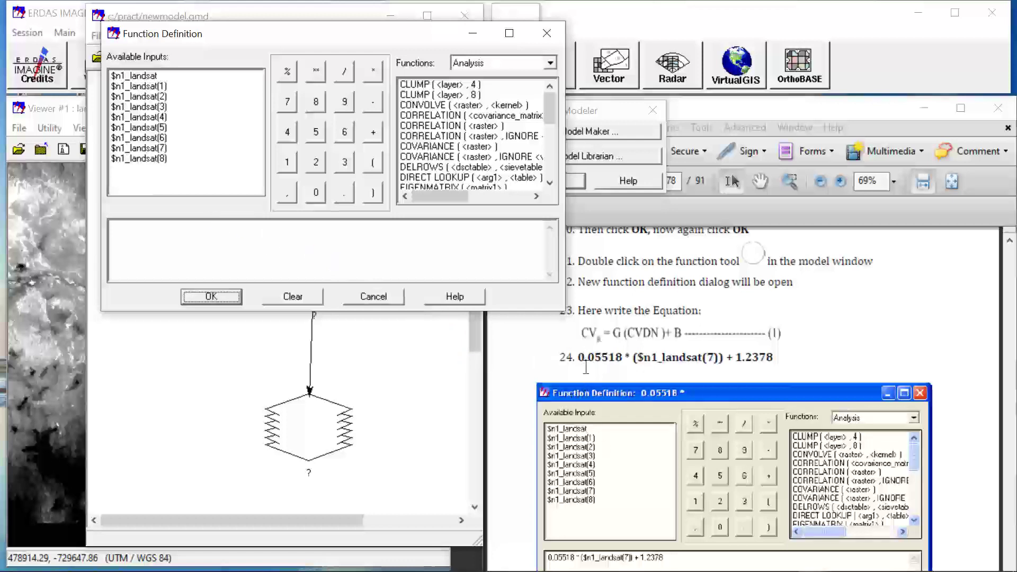
Define the function as 0.05518 * ($n1_landsat(7)) + 1.2378 and accept it, following steps 24 and 25
click(207, 227)
text(0.05518)
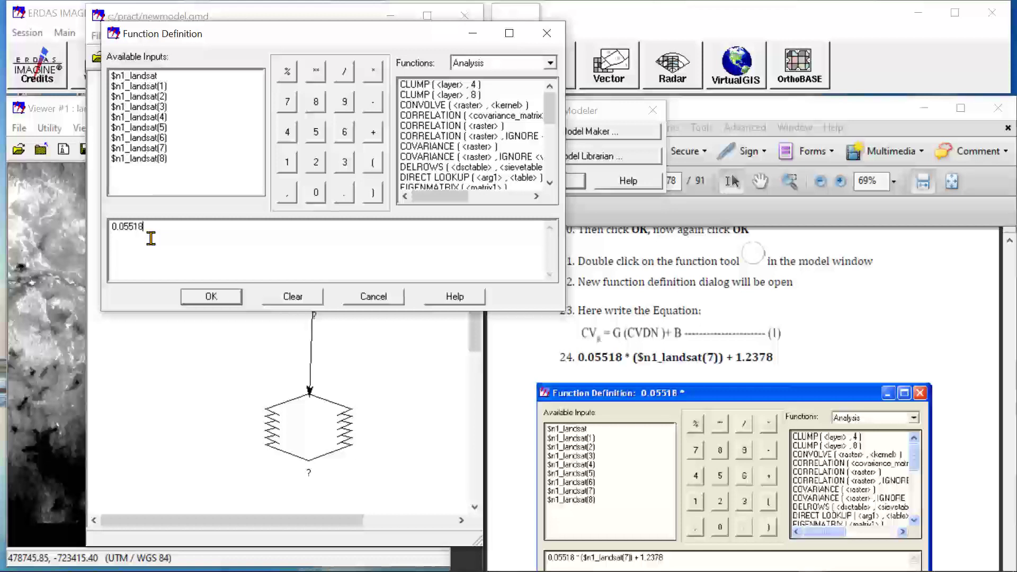
click(373, 69)
click(373, 162)
click(151, 152)
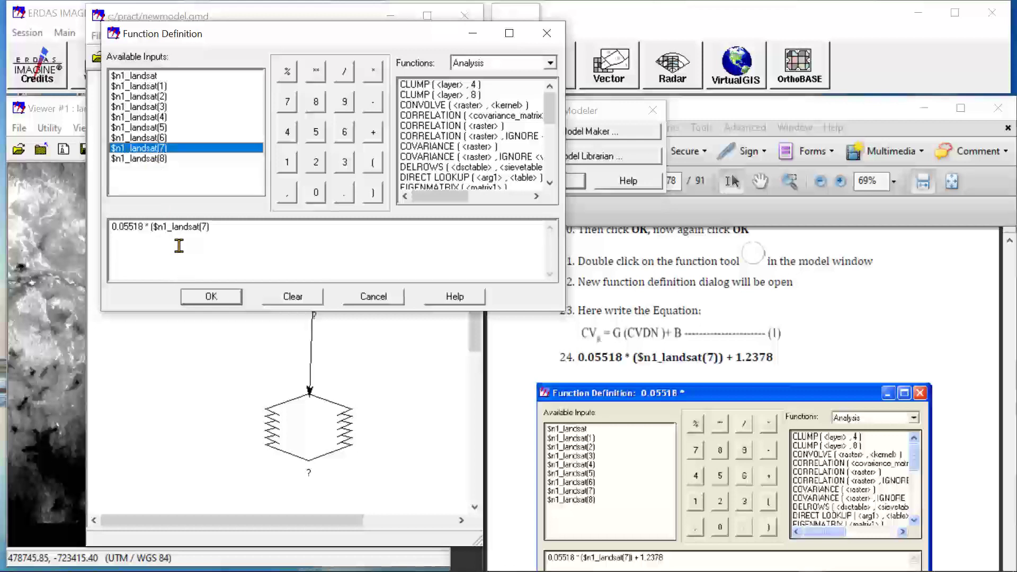
click(222, 227)
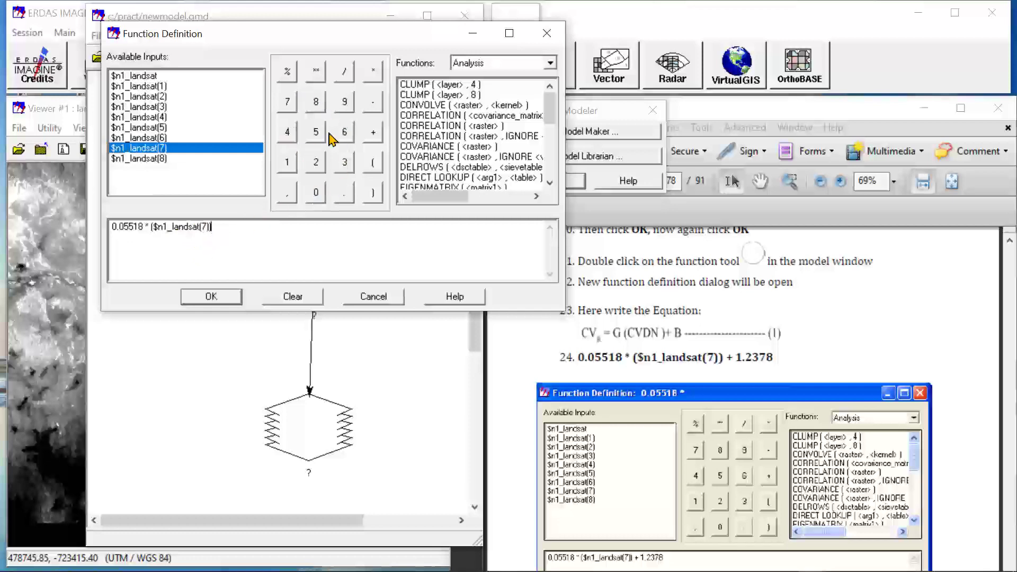
click(375, 134)
text(1.2378)
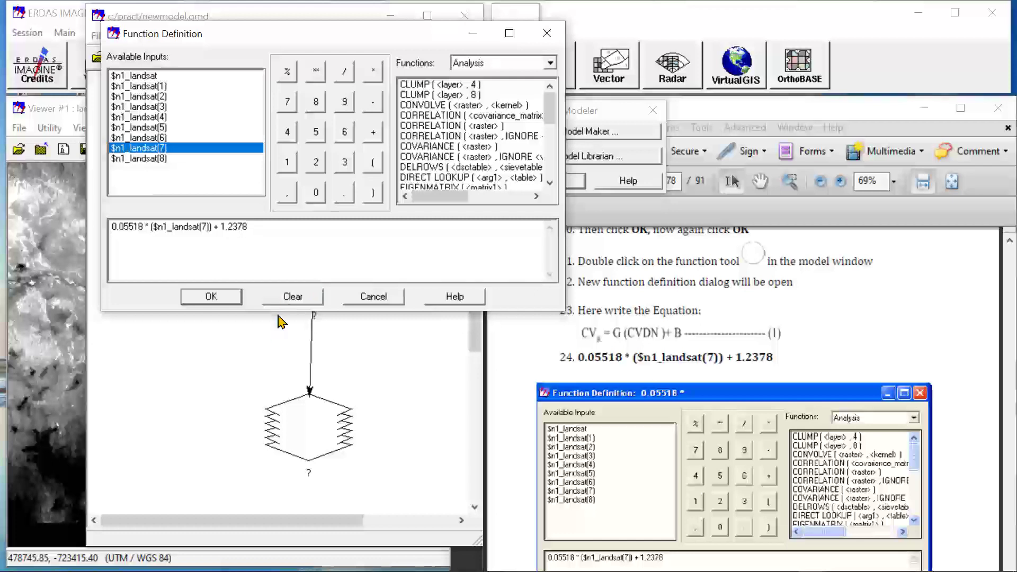
click(210, 298)
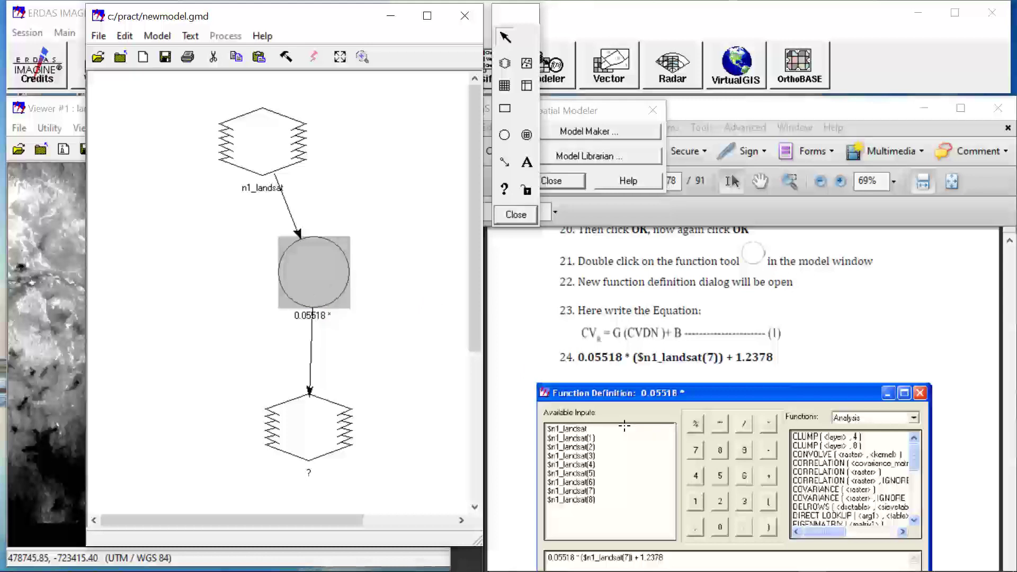
scroll(625, 426, down, 3)
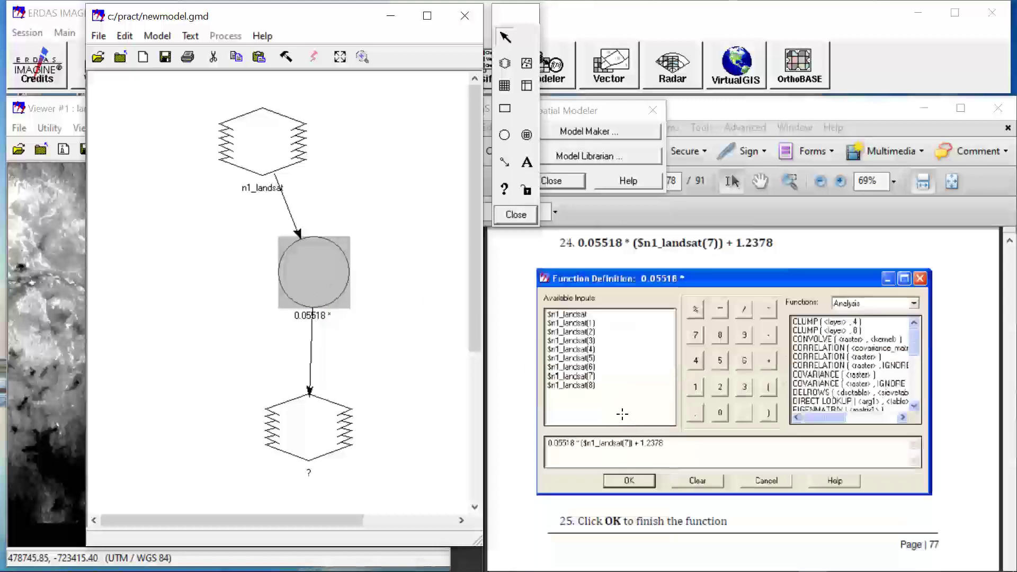
Open the output raster object's settings, following step 26, and browse to the pract folder on drive C for its file
scroll(623, 414, down, 4)
scroll(624, 413, down, 4)
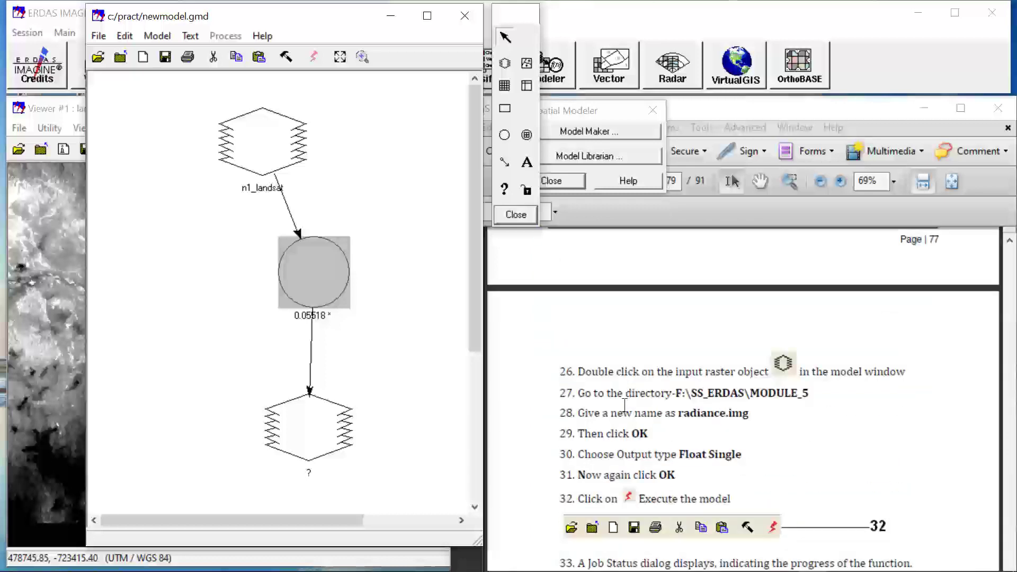
double_click(316, 436)
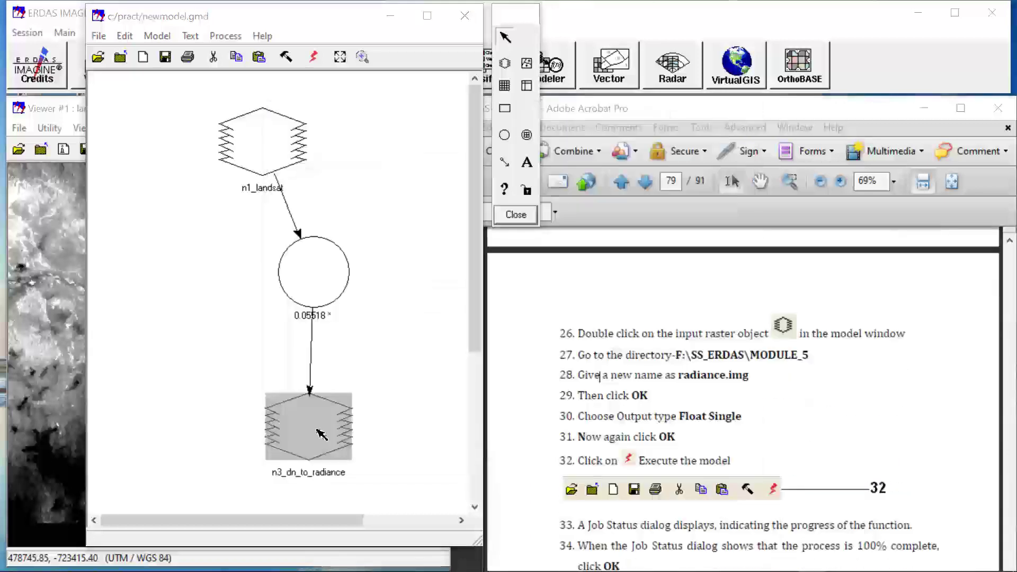
double_click(324, 431)
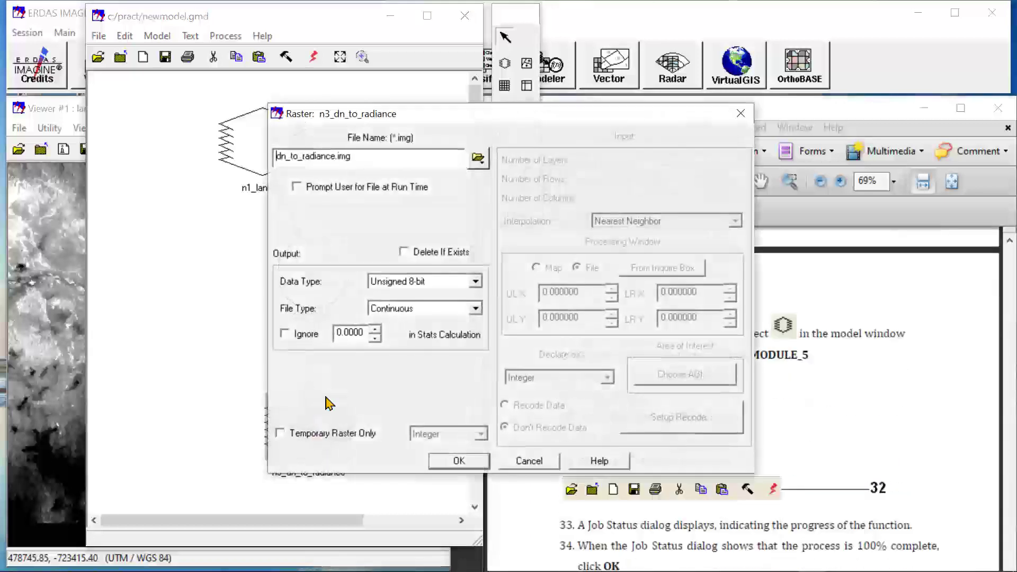
click(478, 158)
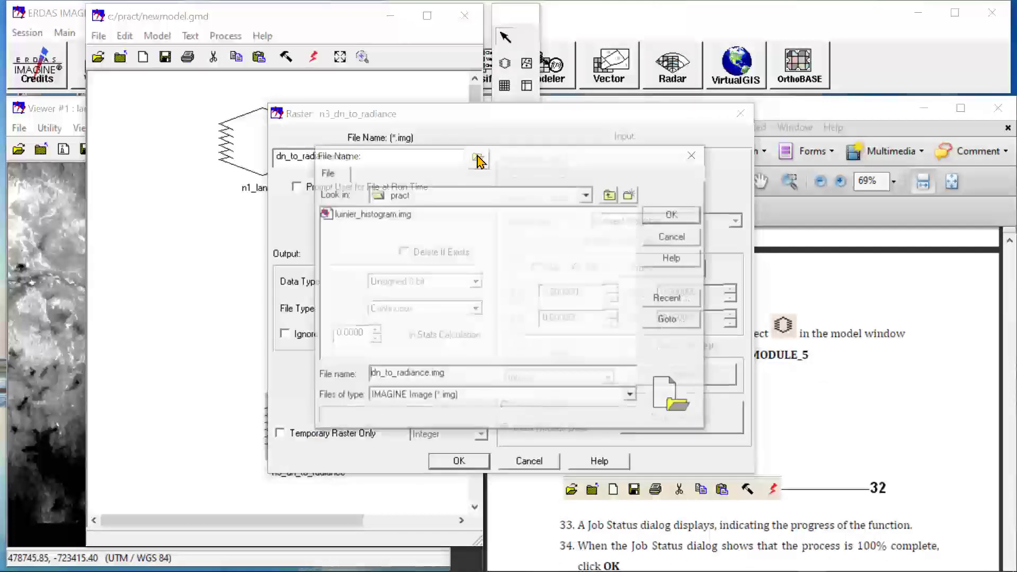
click(415, 196)
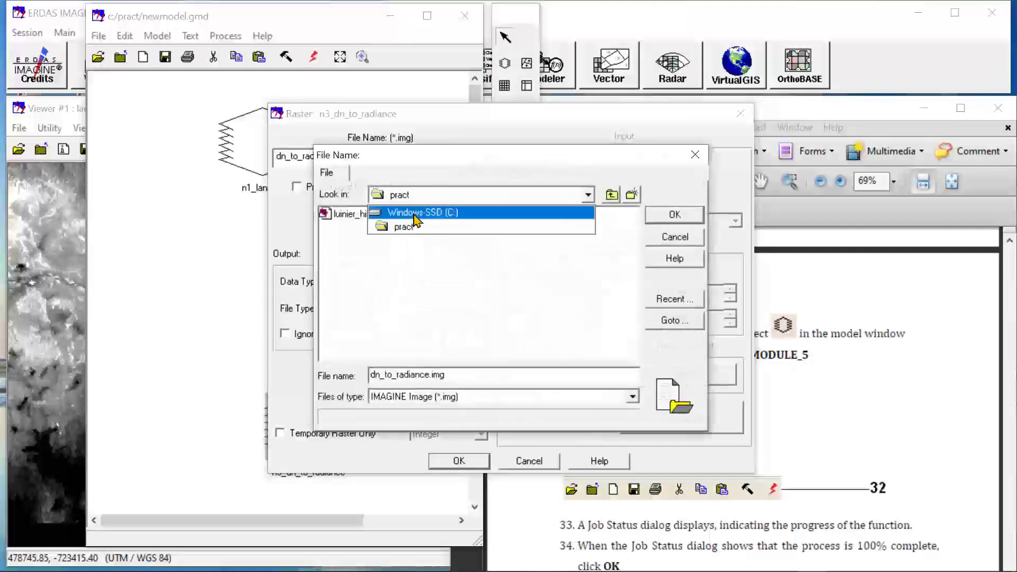
click(415, 211)
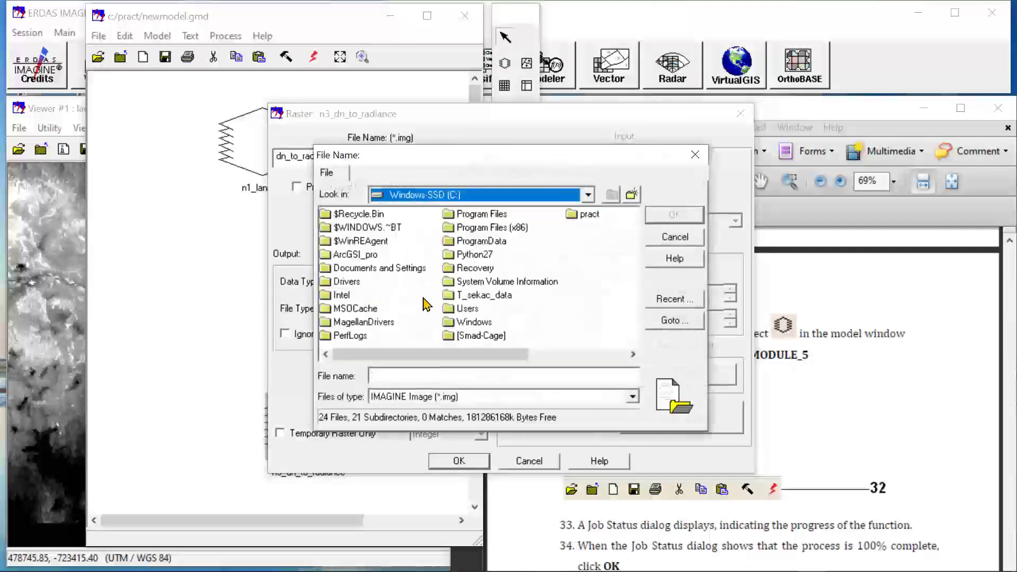
click(585, 214)
double_click(585, 214)
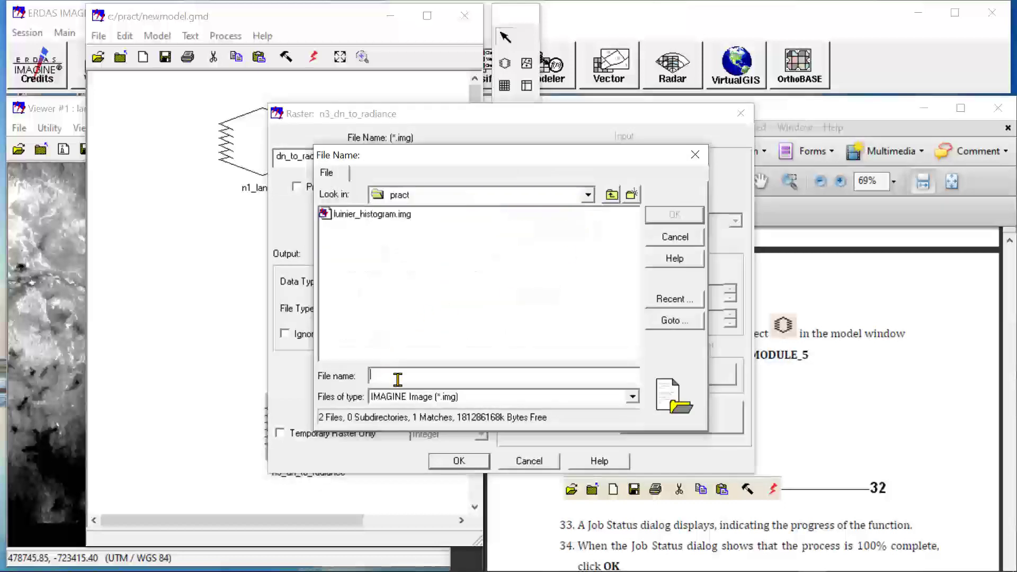
Name the output raster file dn_radiance.img in the pract folder
text(radian)
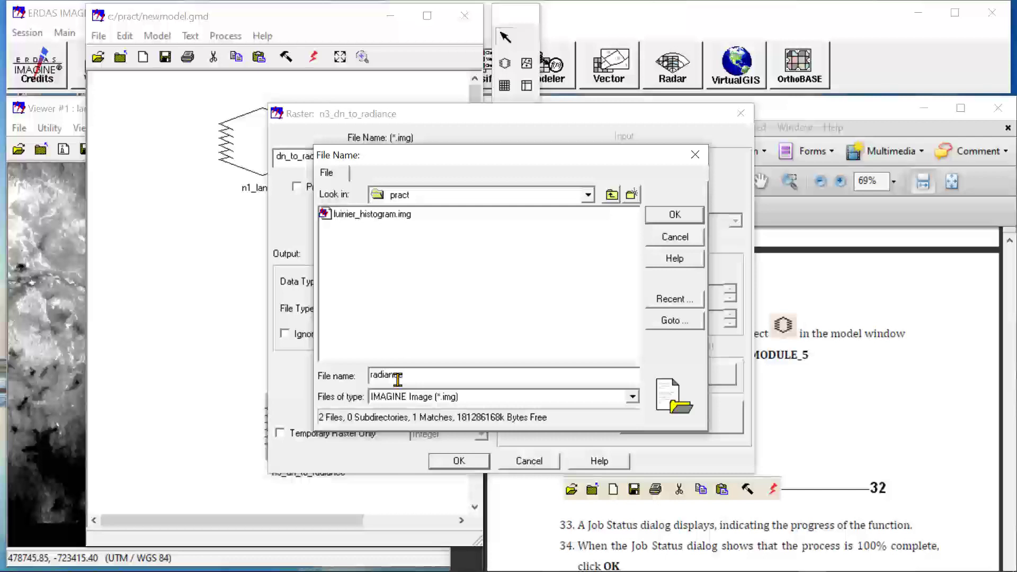
text(ce)
key(BackSpace)
key(BackSpace)
key(BackSpace)
key(BackSpace)
key(BackSpace)
key(BackSpace)
key(BackSpace)
key(BackSpace)
text(DN_ra)
click(662, 218)
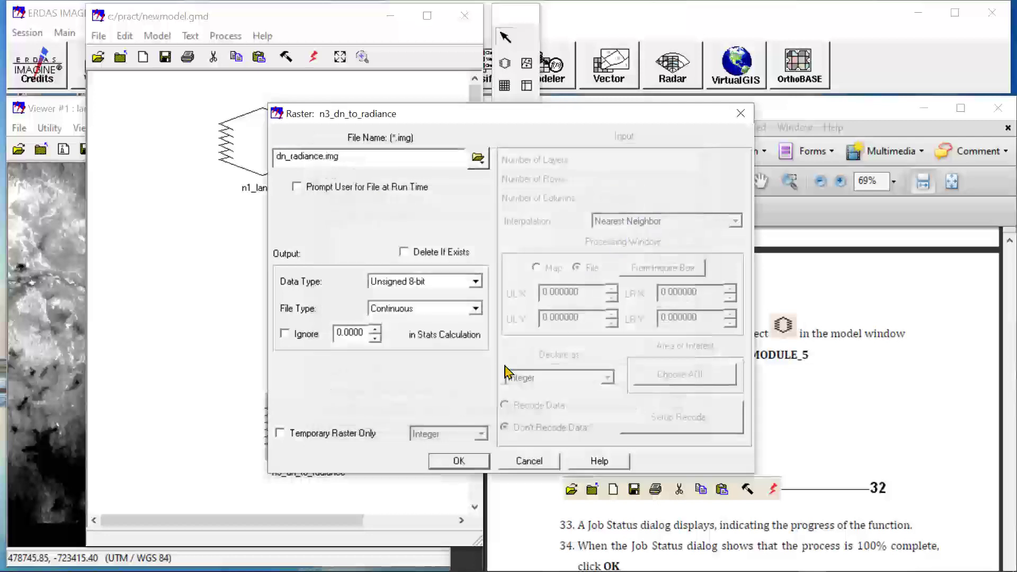
Set the output raster's data type to Float Single and accept its settings
click(476, 282)
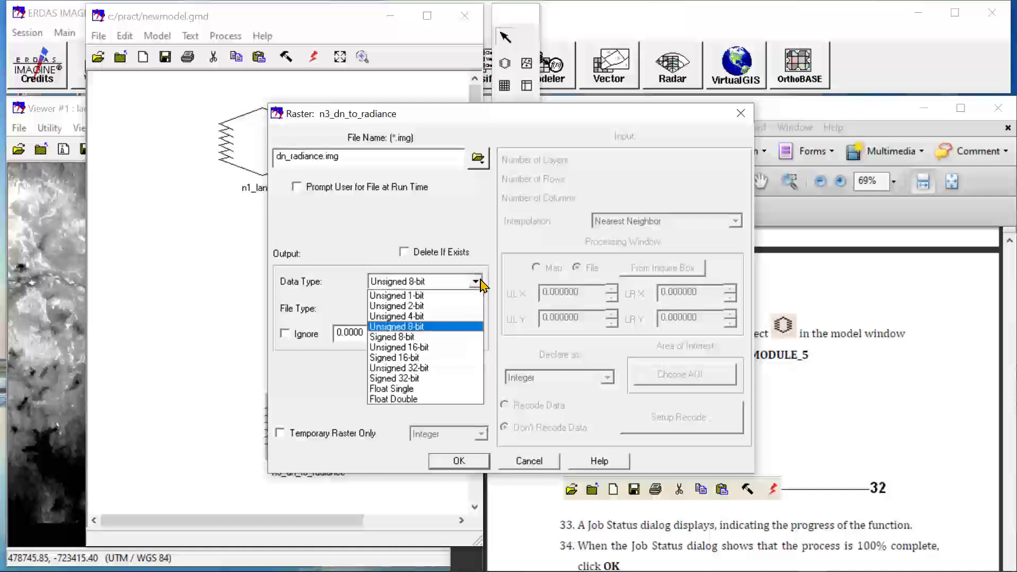
click(396, 390)
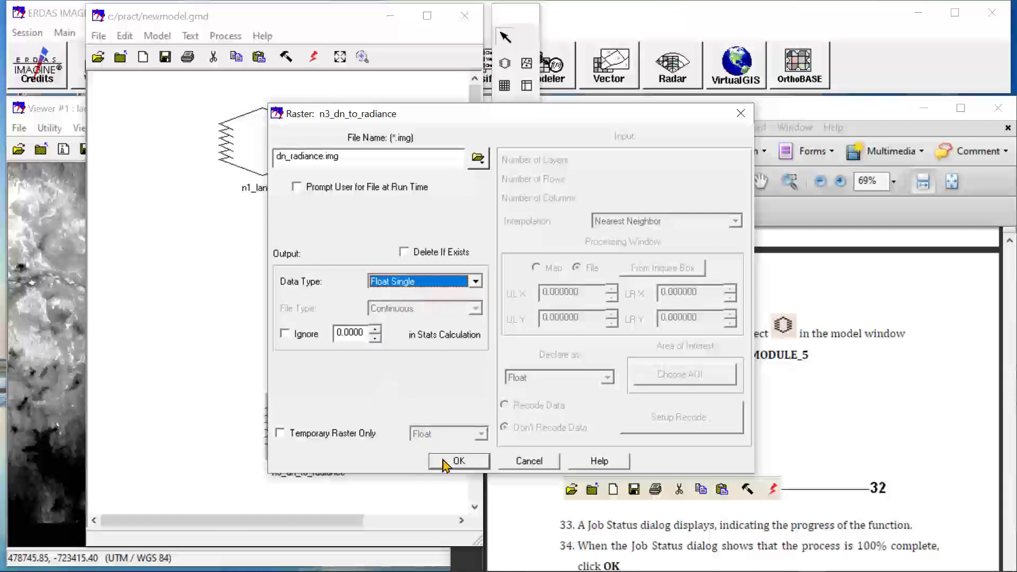
click(459, 461)
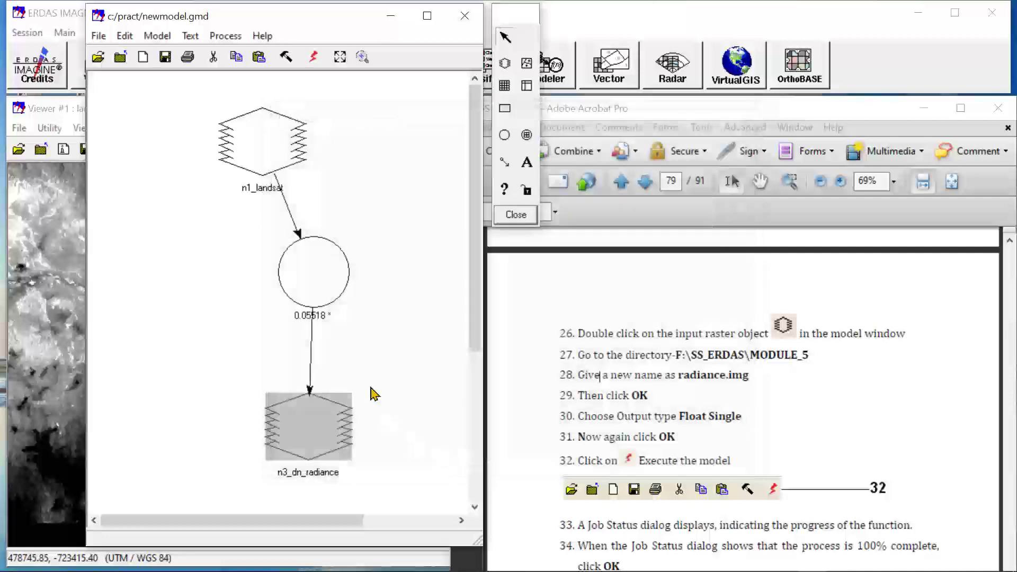
Review steps 29 to 32 of the manual, execute the model and dismiss the job status dialog at completion
click(655, 394)
drag(654, 394, 736, 418)
click(579, 416)
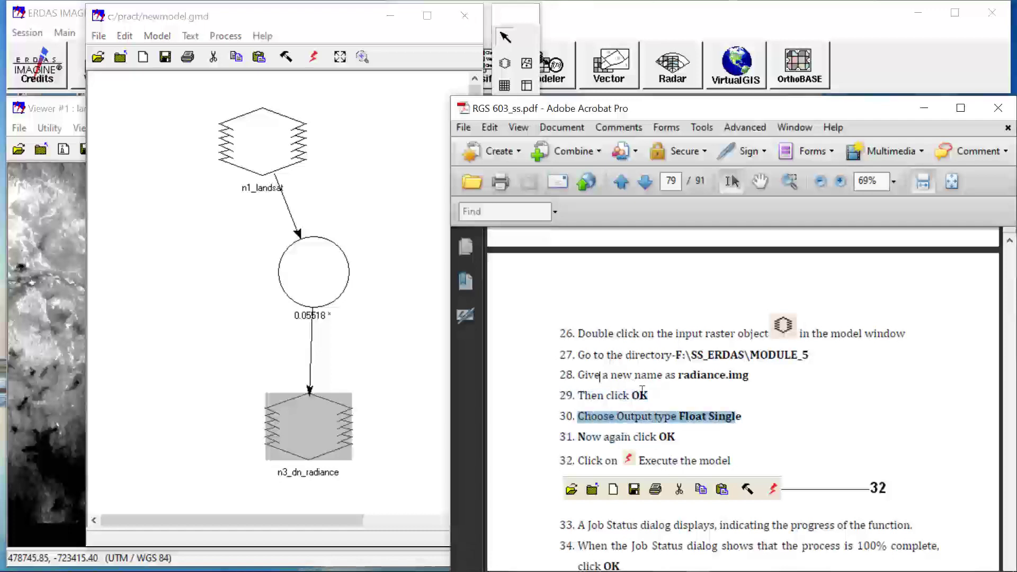
drag(657, 374, 579, 396)
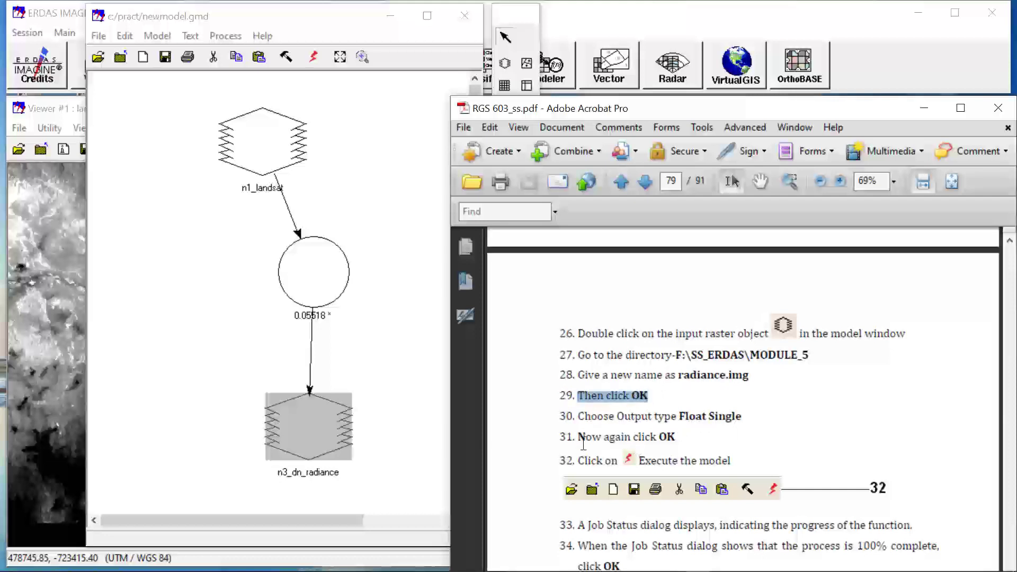
scroll(661, 441, down, 1)
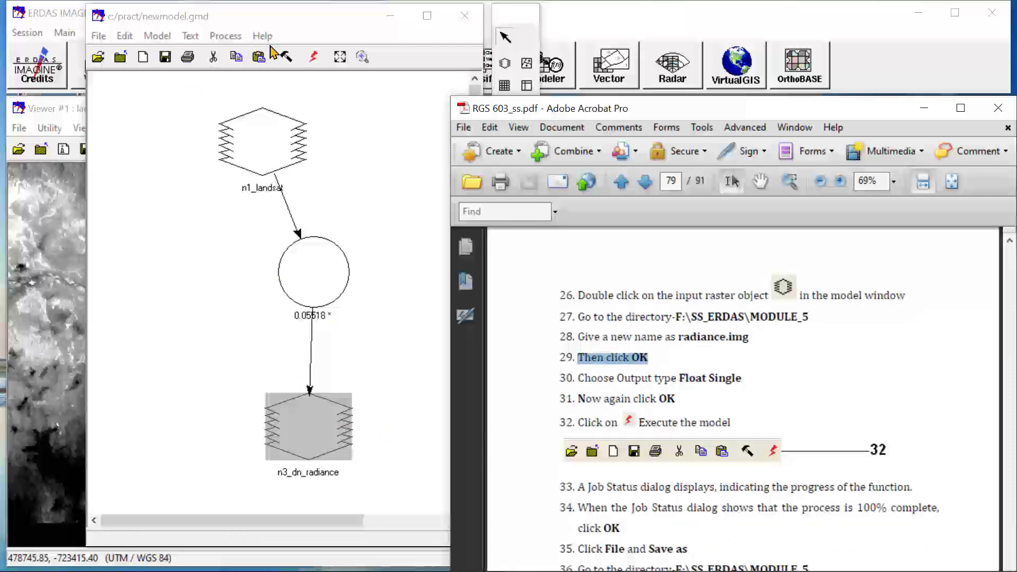
click(315, 58)
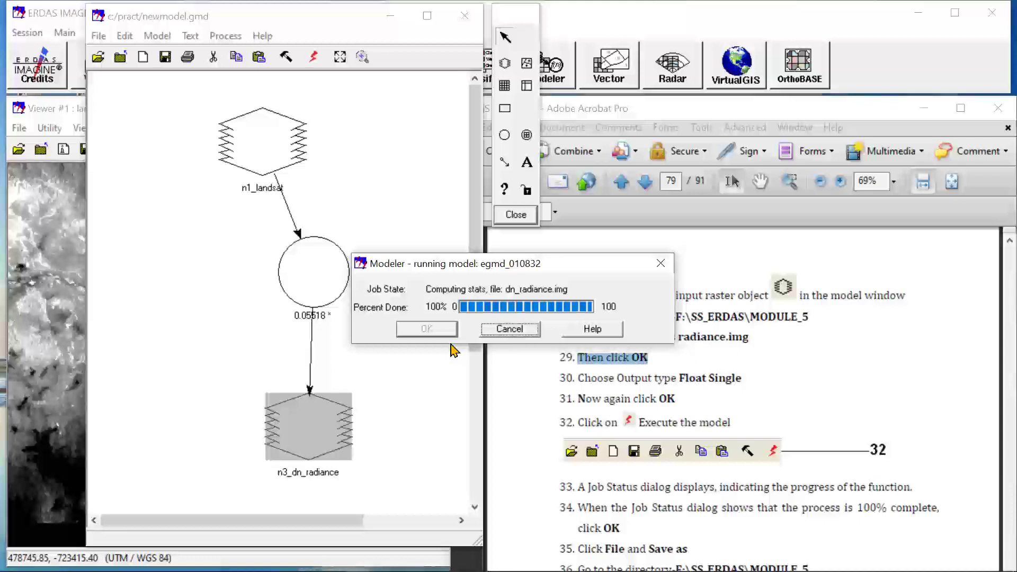
click(426, 333)
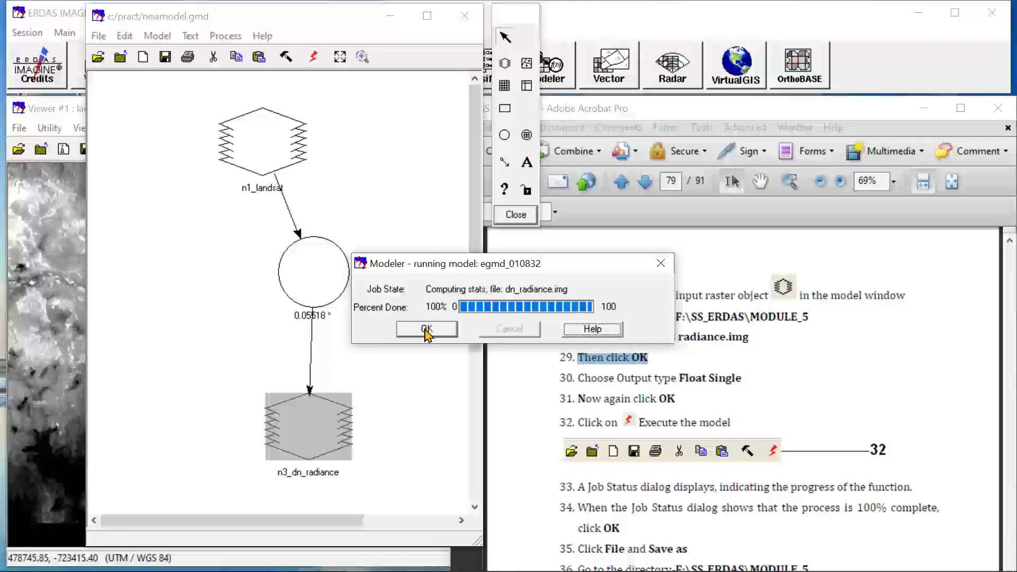
click(427, 331)
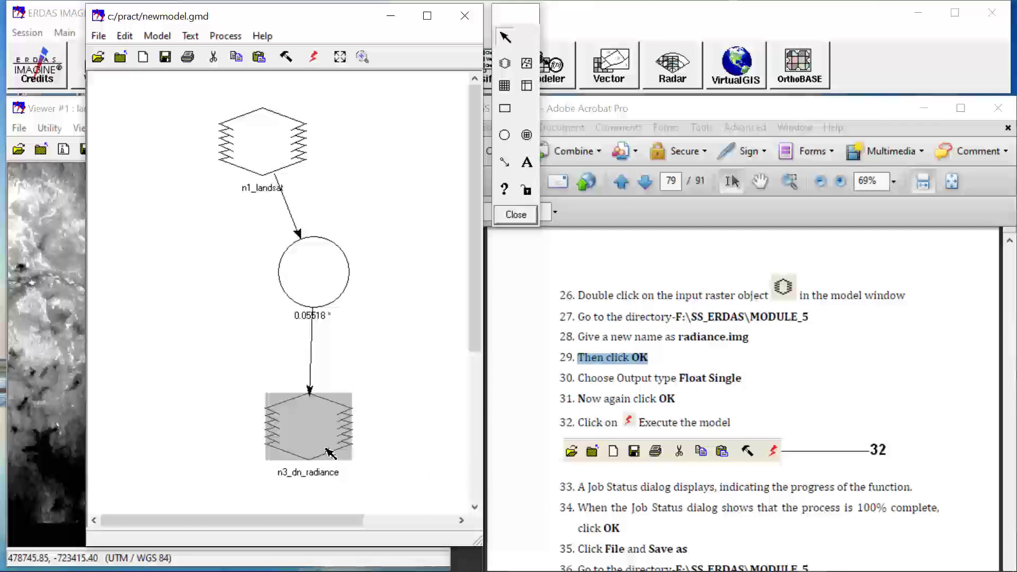
Save the model as equition1.gmd in the pract folder, following steps 35 to 38, and close it
scroll(652, 512, down, 3)
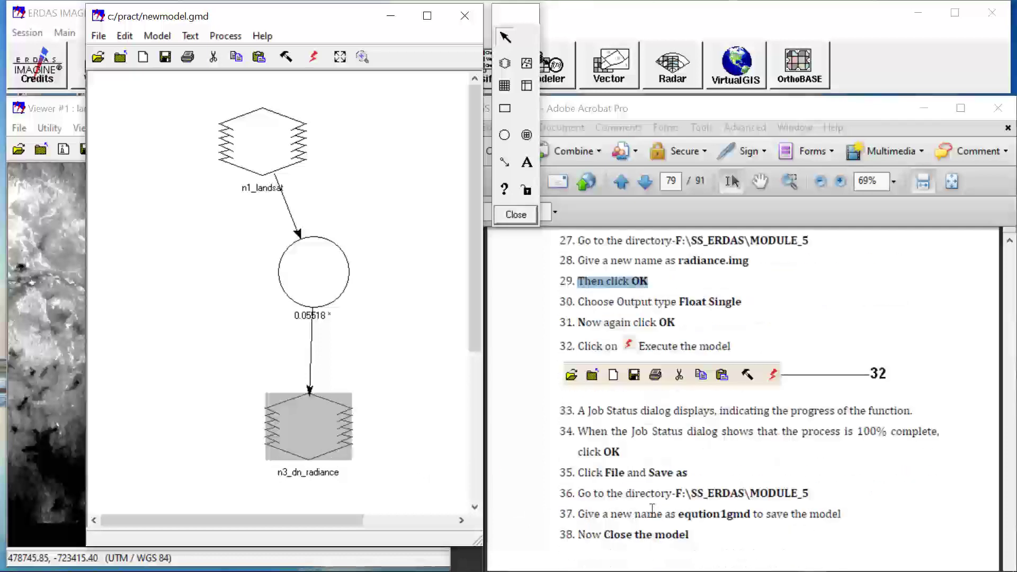
scroll(573, 456, up, 1)
scroll(610, 495, down, 1)
click(100, 36)
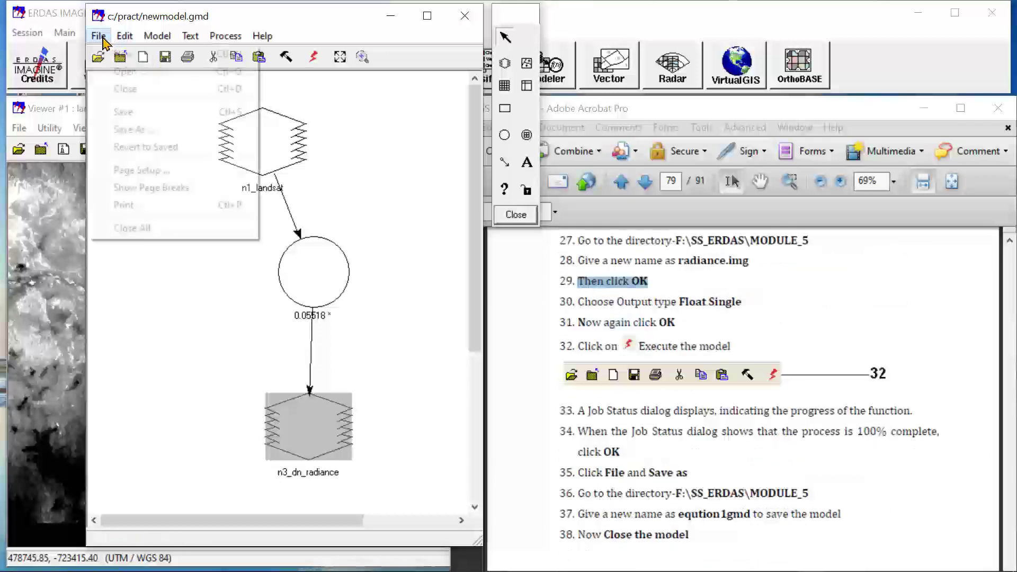
click(137, 130)
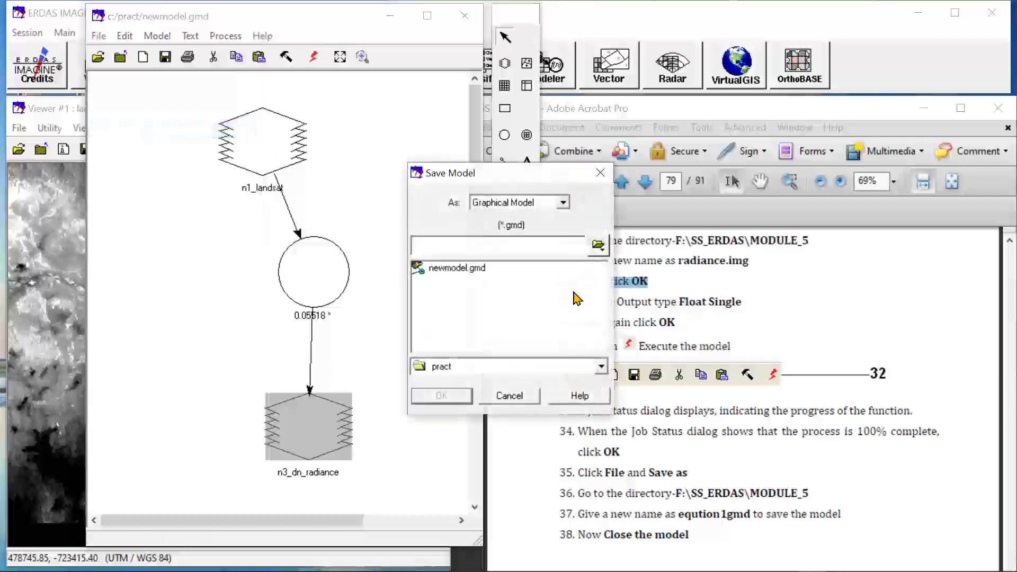
click(598, 245)
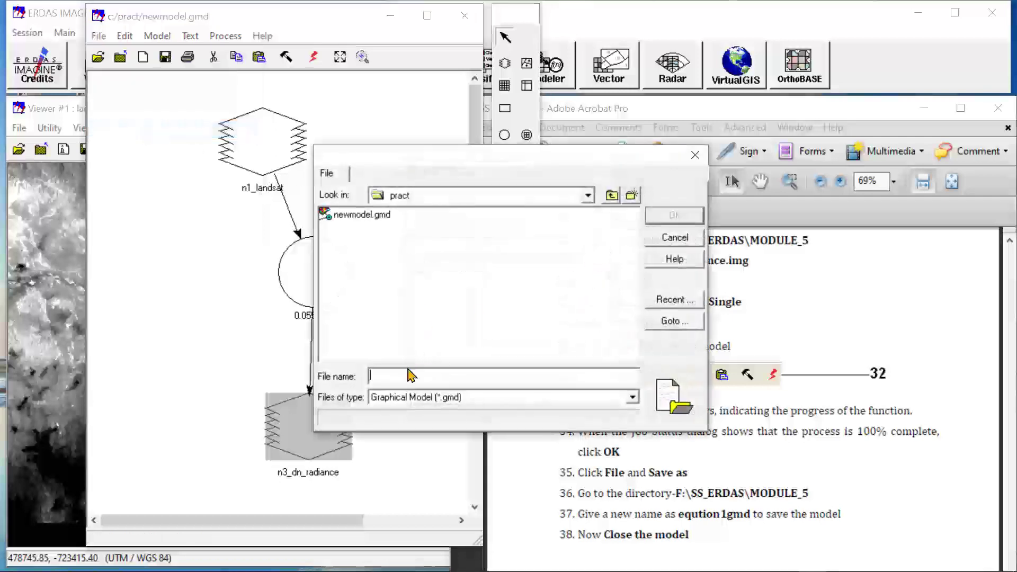
text(equ)
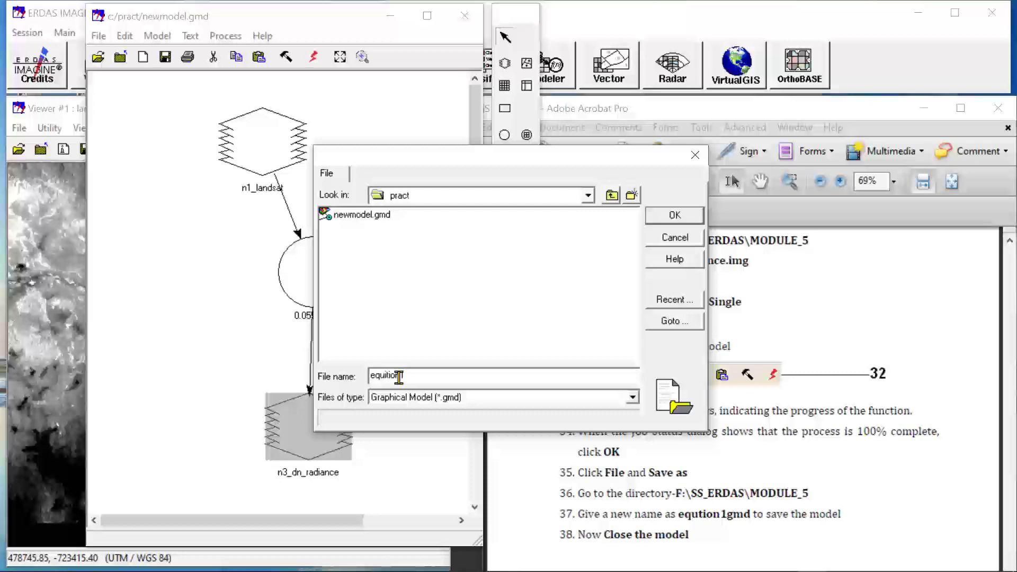
text(ition1.gmd)
click(672, 215)
click(468, 396)
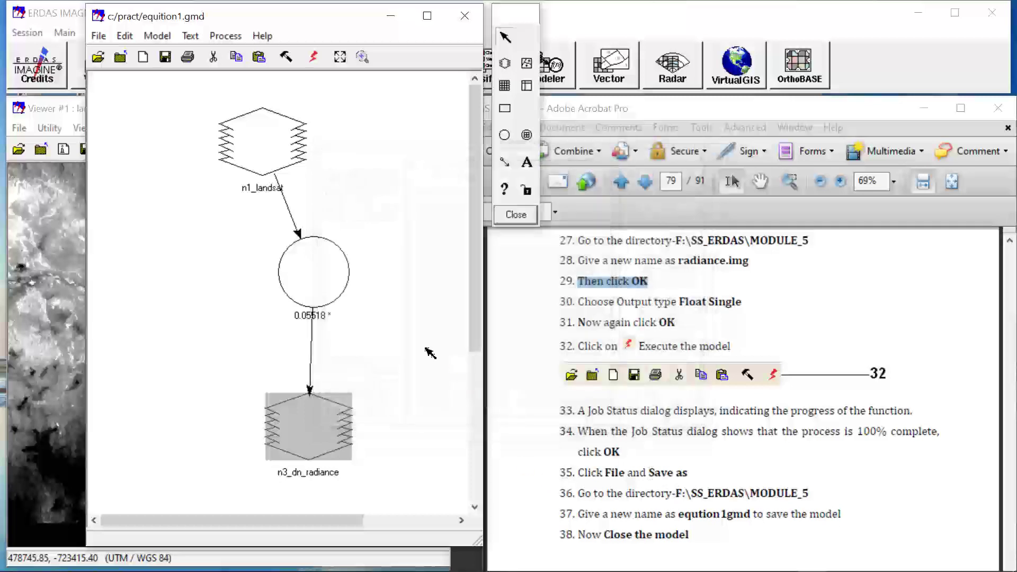
click(464, 21)
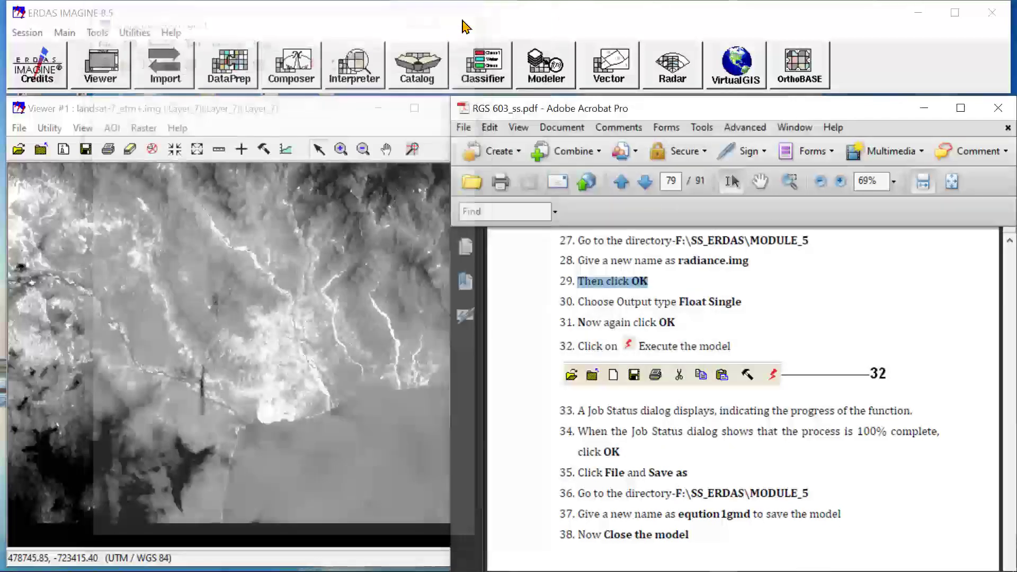
Open a new blank model in Model Maker, following section 11.4 on brightness temperature
scroll(637, 412, down, 5)
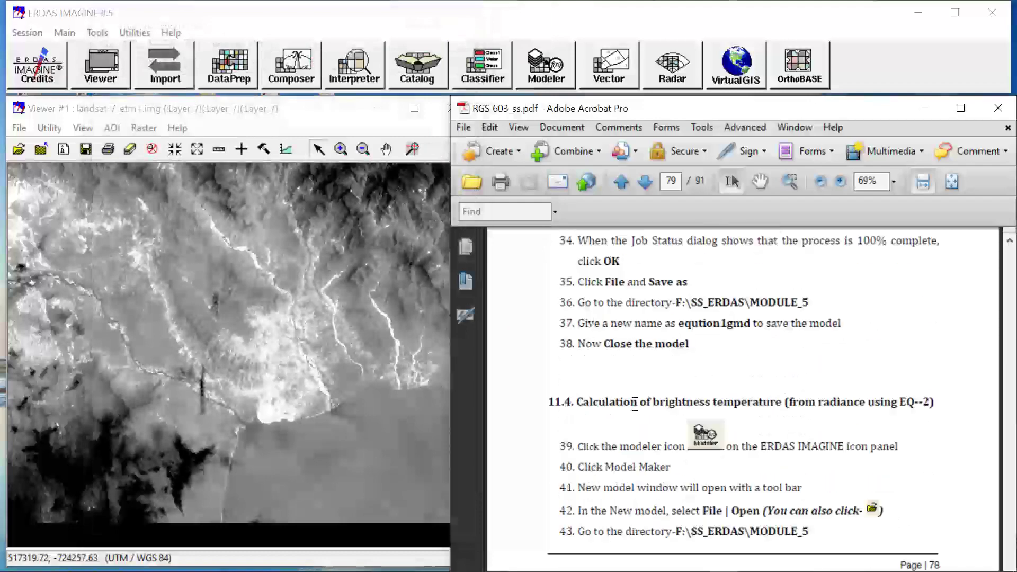
scroll(634, 405, down, 3)
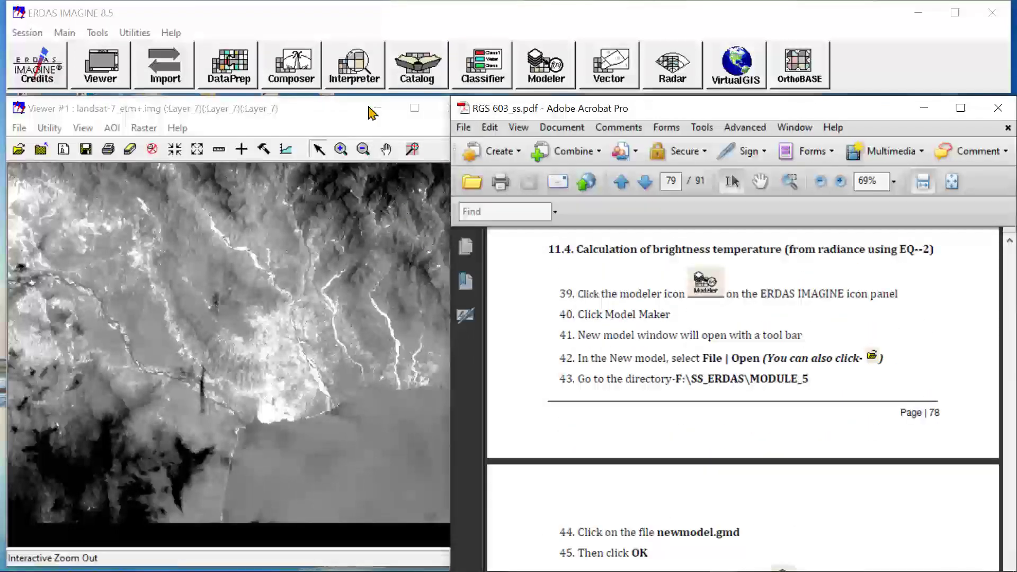
click(545, 63)
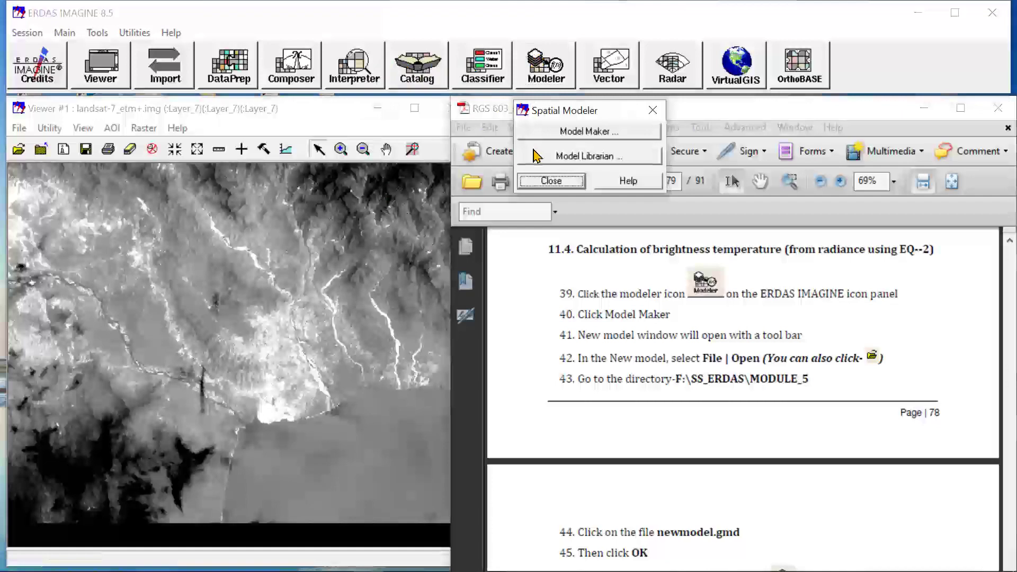
click(553, 132)
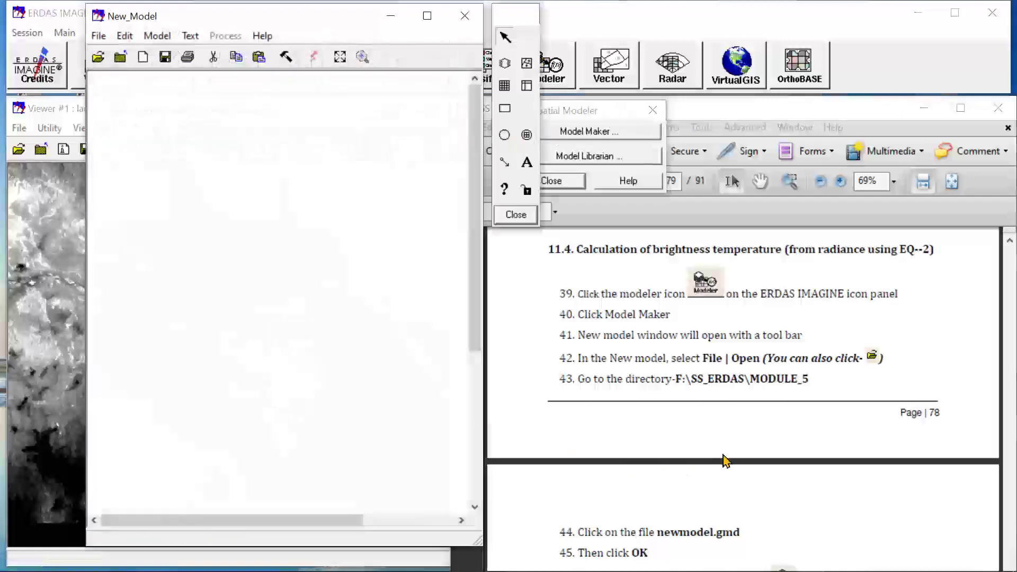
Place an input raster object, a function object below it and an output raster object at the bottom of the new model
scroll(729, 473, down, 2)
scroll(725, 464, down, 4)
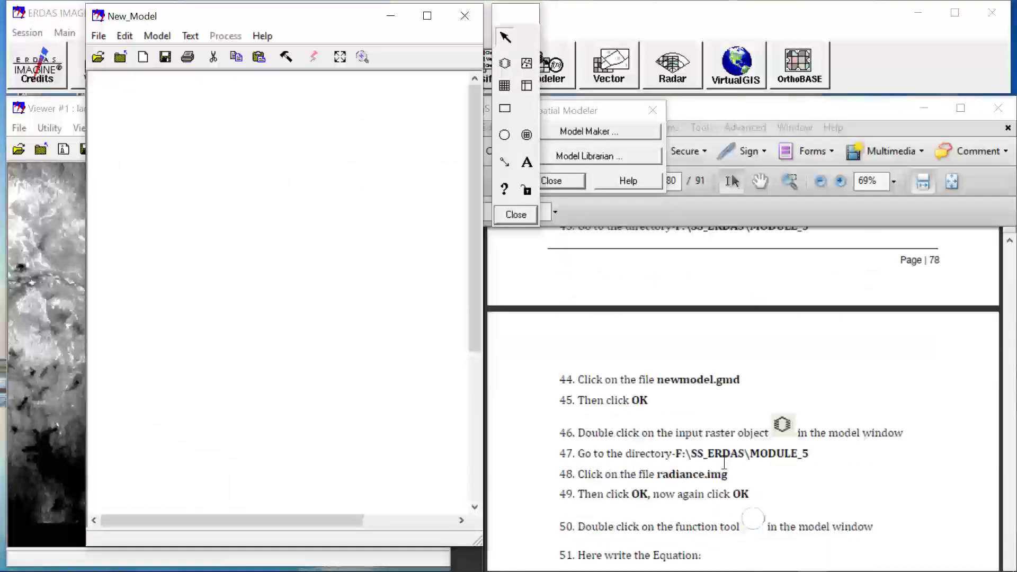
click(504, 63)
click(222, 139)
click(506, 138)
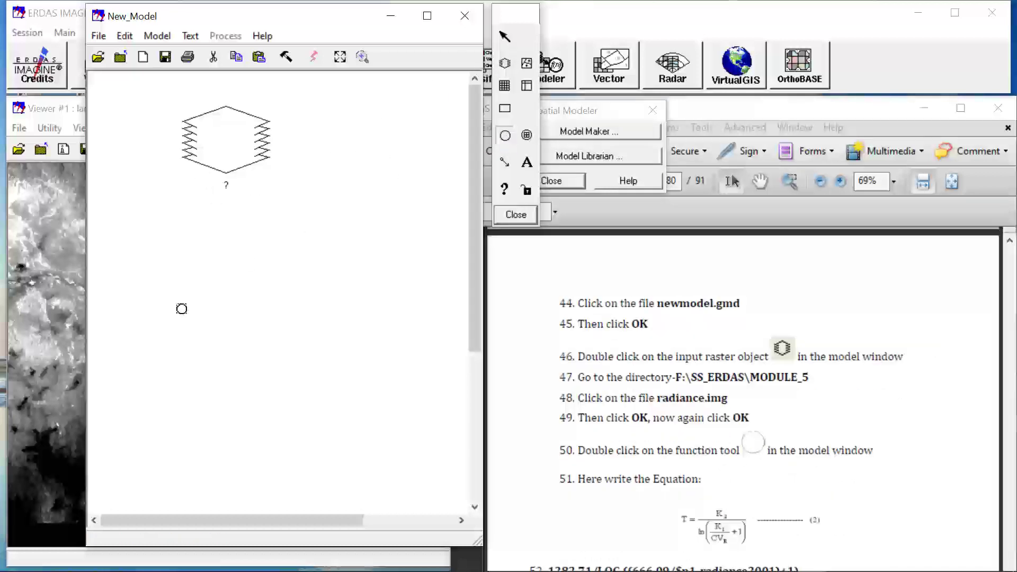
click(248, 302)
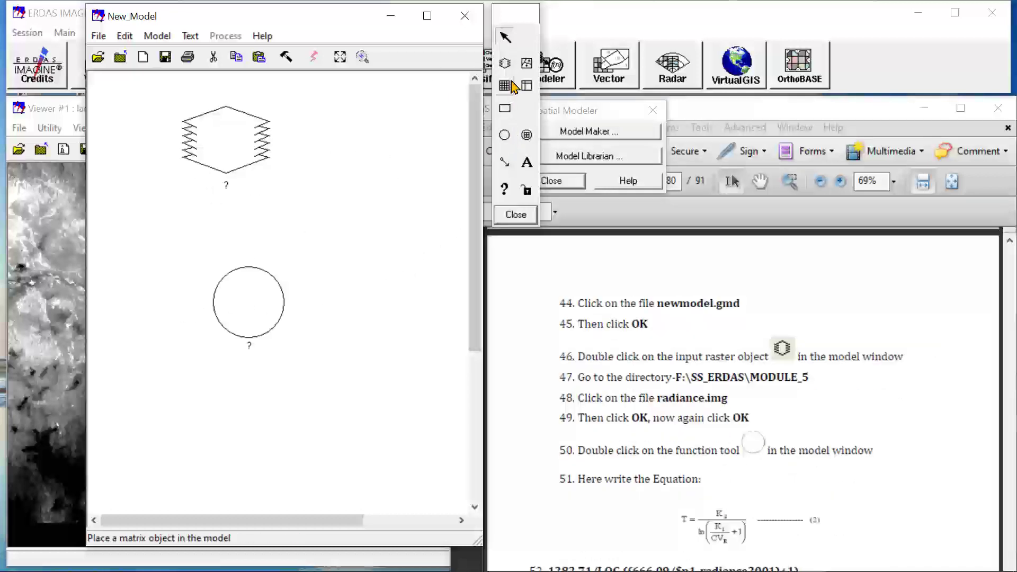
click(504, 63)
click(303, 456)
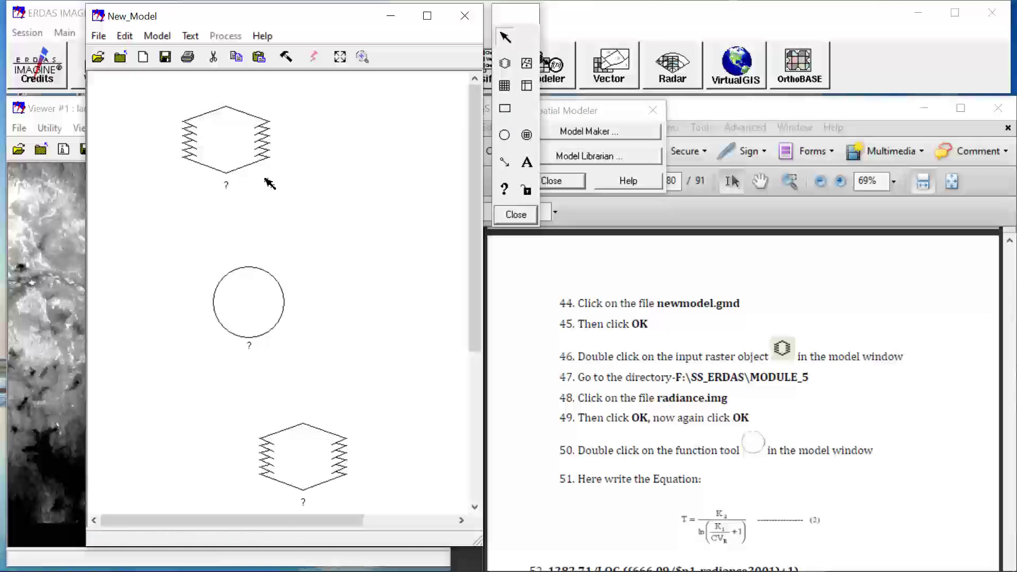
Connect the input raster object to the function object, and the function object to the output raster object
click(505, 162)
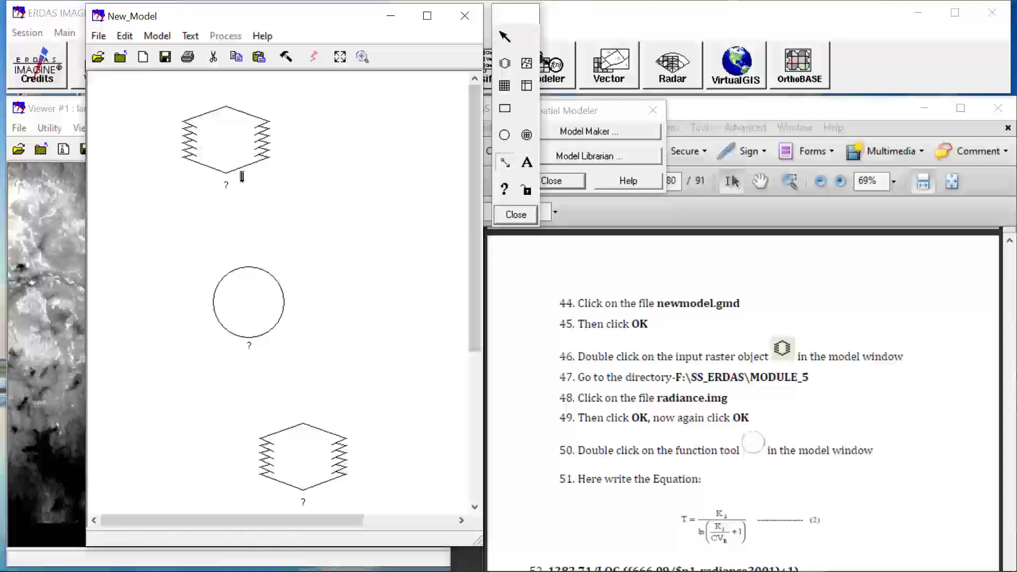
drag(223, 142, 255, 298)
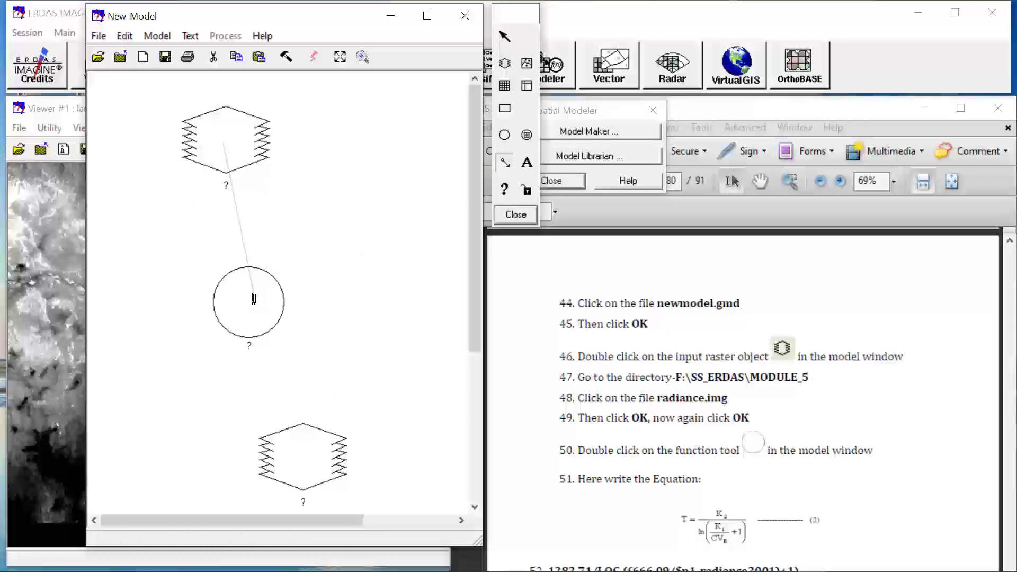
click(505, 162)
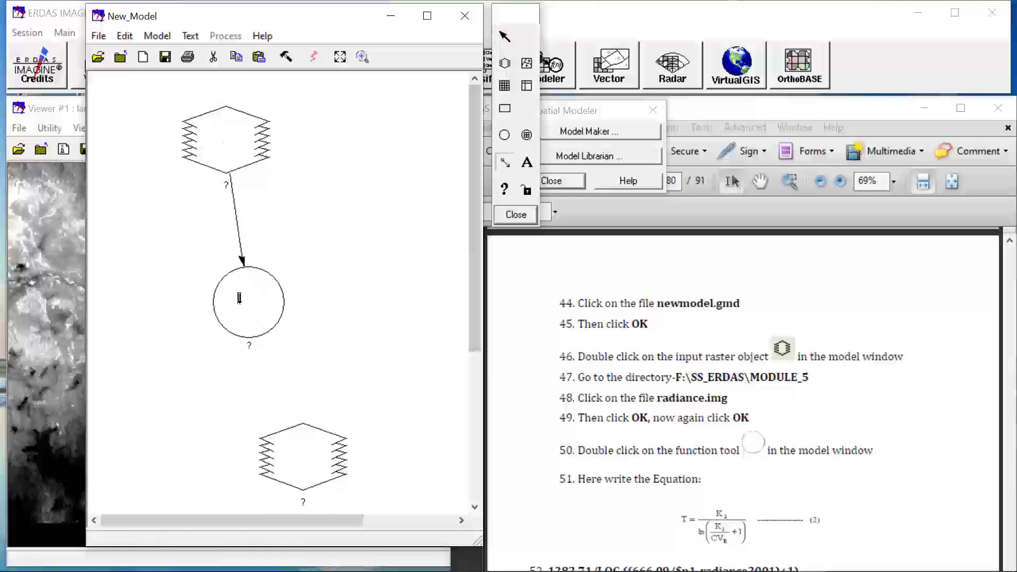
drag(239, 299, 295, 450)
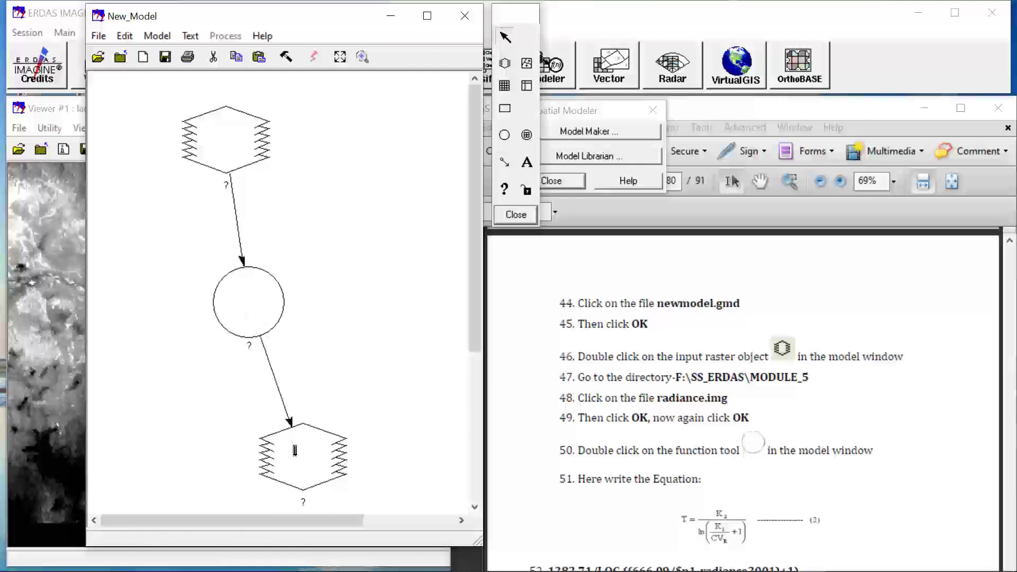
Assign dn_radiance.img from the pract folder to the input raster object, following steps 46 to 49 of the manual
scroll(677, 484, down, 3)
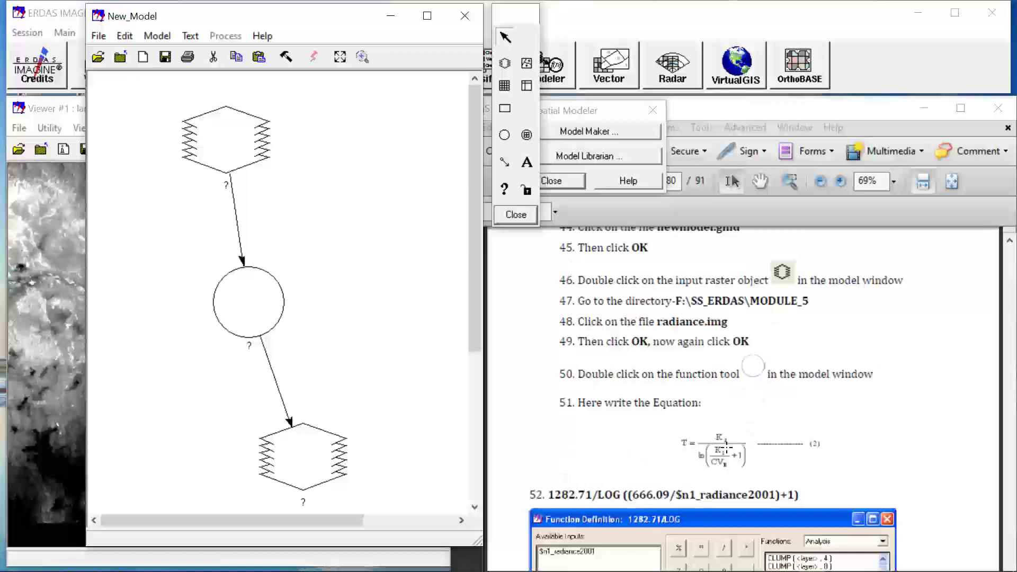
scroll(725, 451, up, 12)
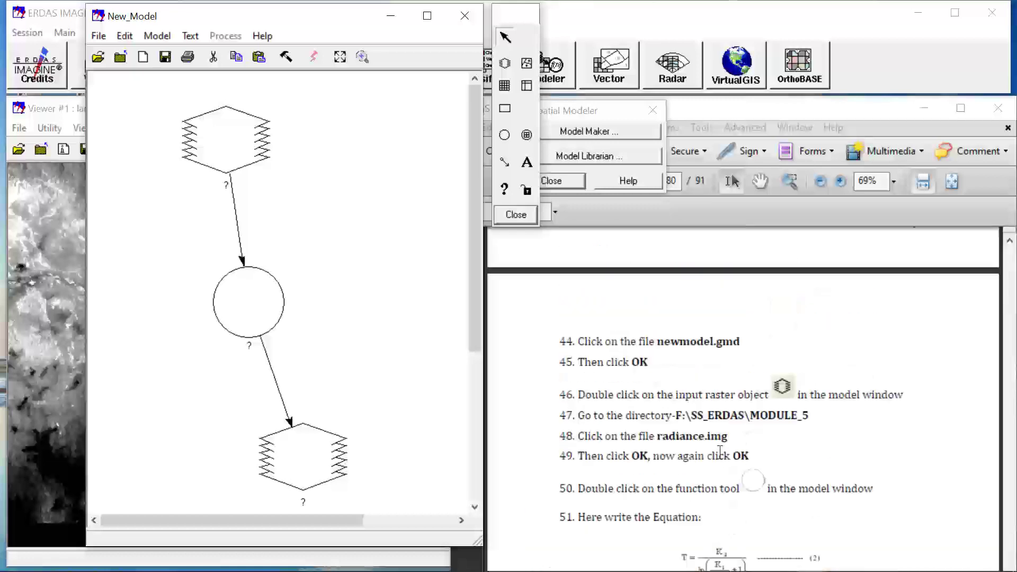
scroll(717, 466, up, 4)
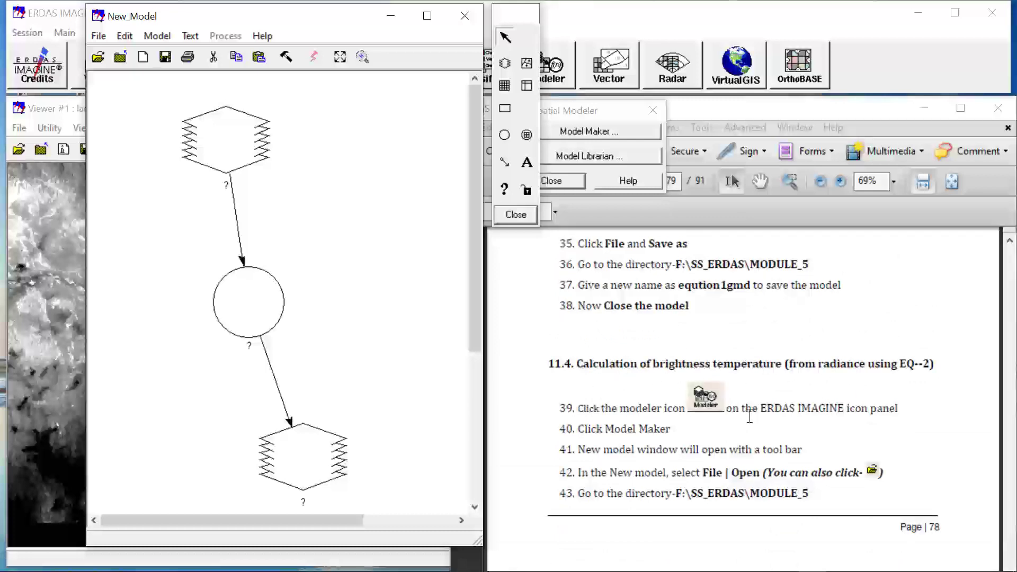
scroll(749, 415, down, 1)
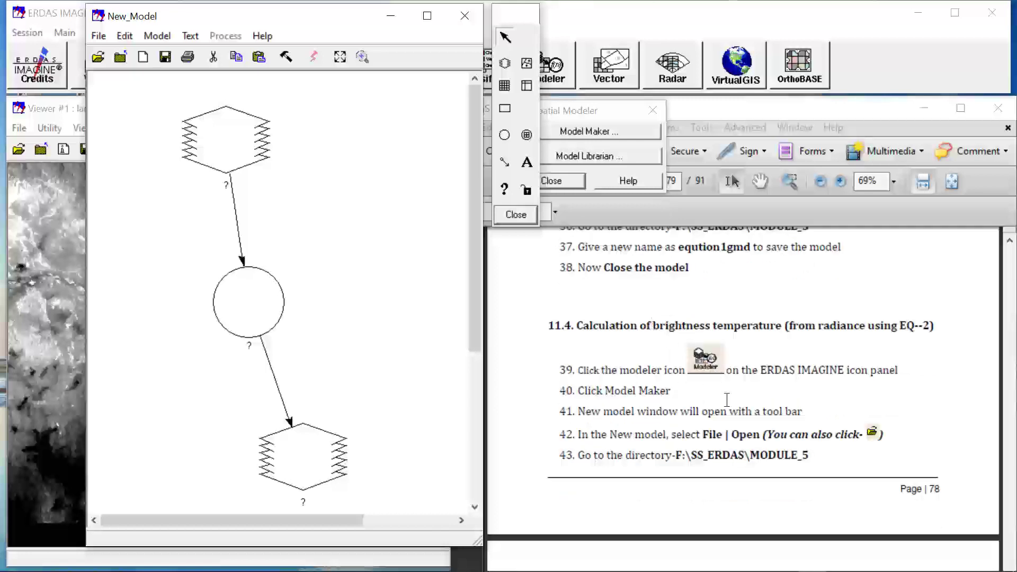
scroll(726, 399, down, 10)
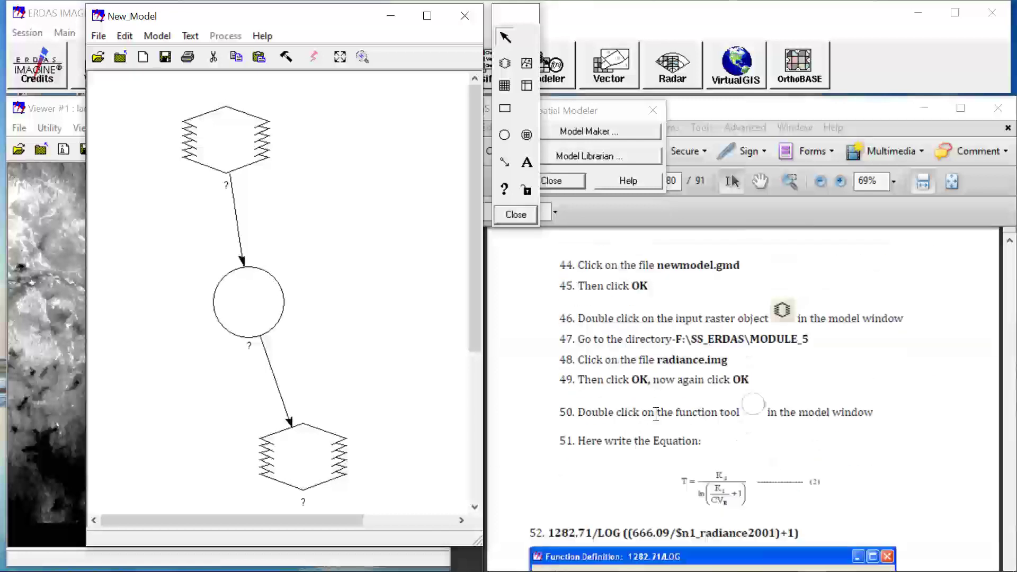
double_click(210, 144)
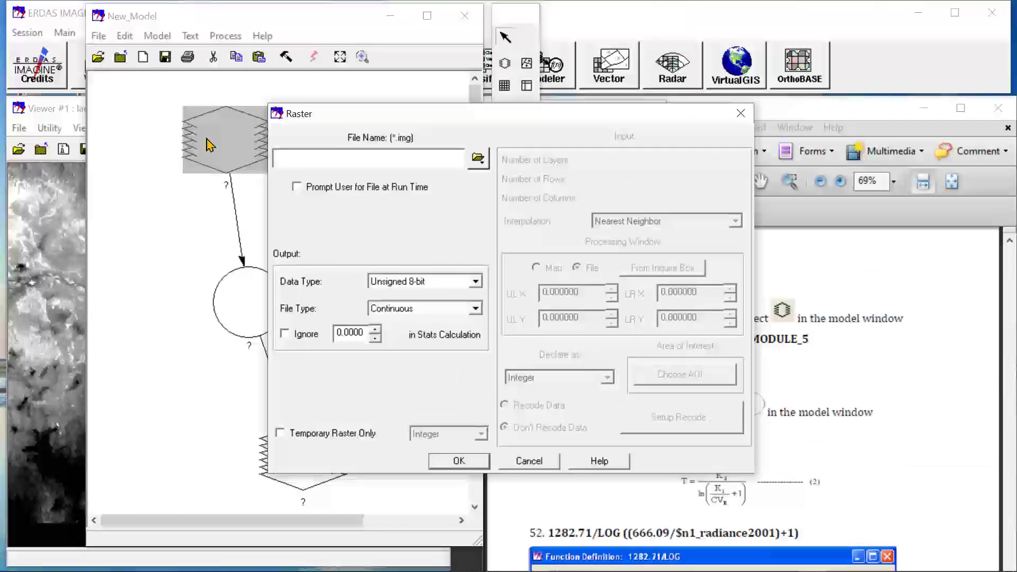
click(524, 461)
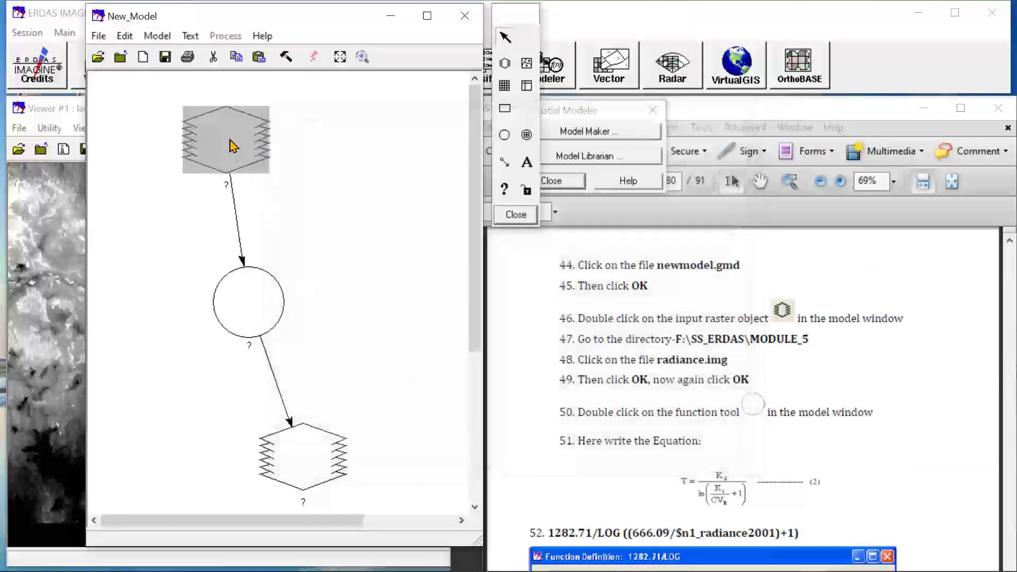
double_click(231, 143)
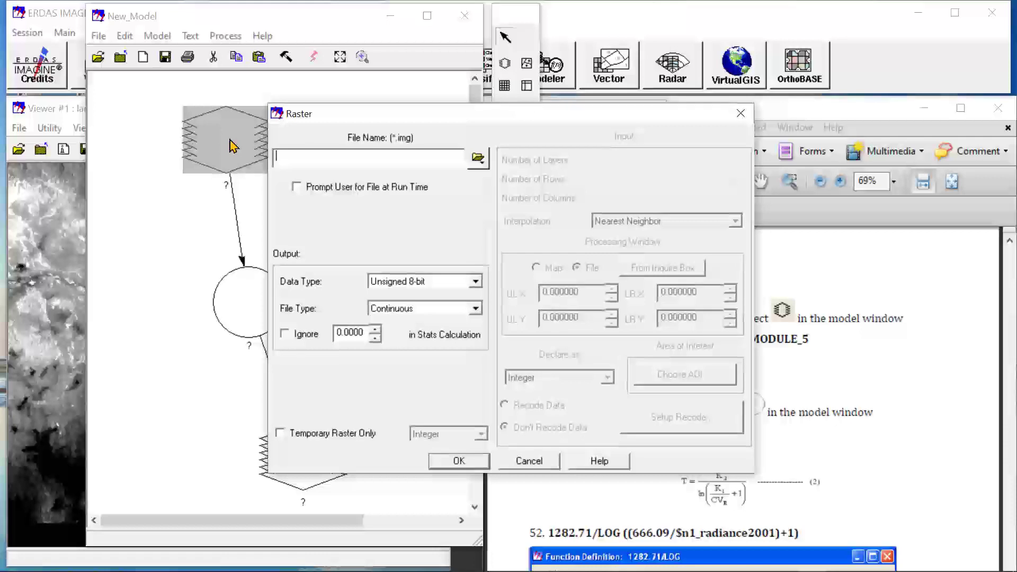
click(478, 159)
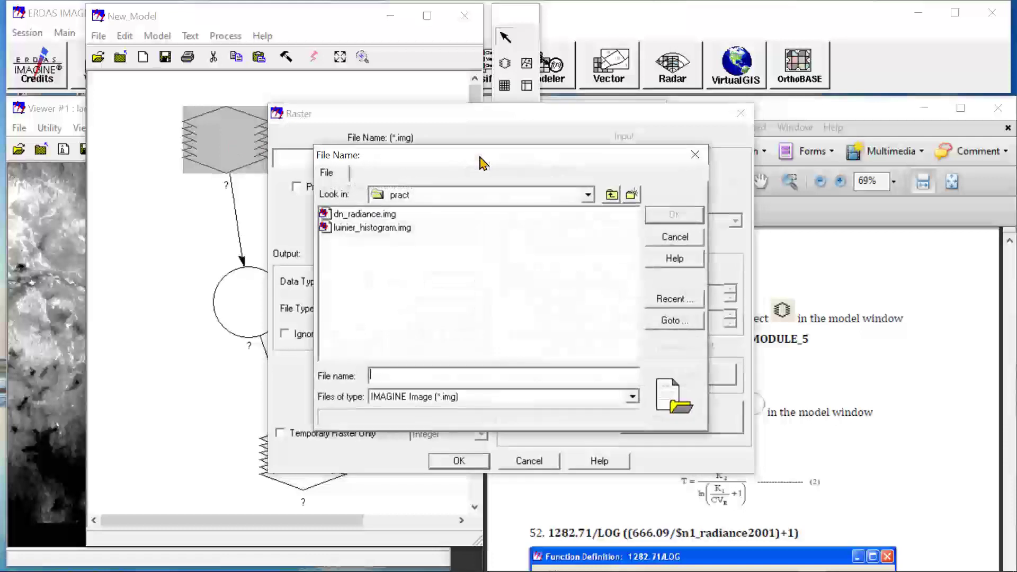
click(362, 215)
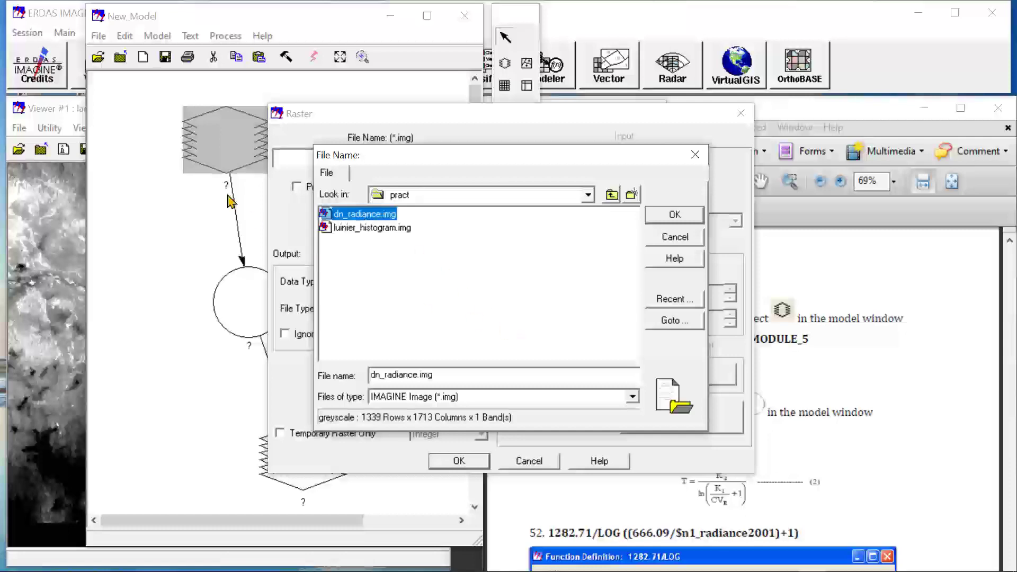
click(685, 216)
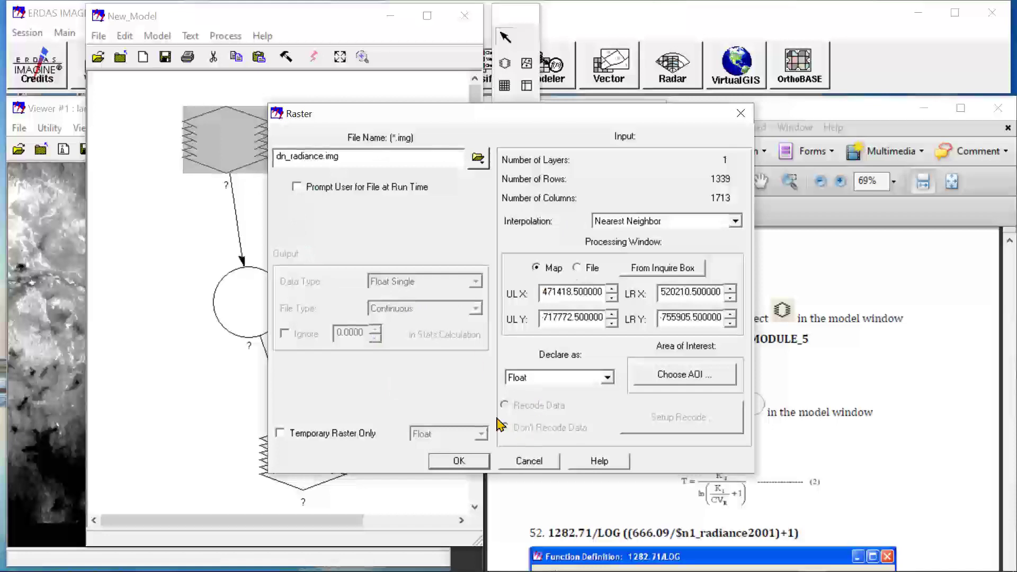
click(460, 461)
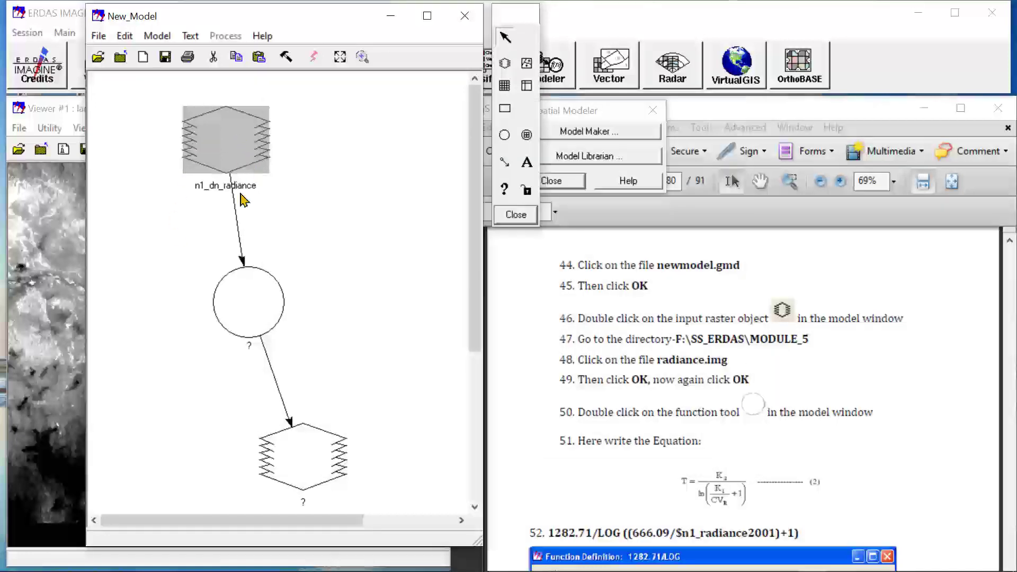
Open the function object's definition and start its expression with 1282.71/ followed by the exponential LOG function
scroll(694, 418, down, 3)
scroll(694, 416, down, 2)
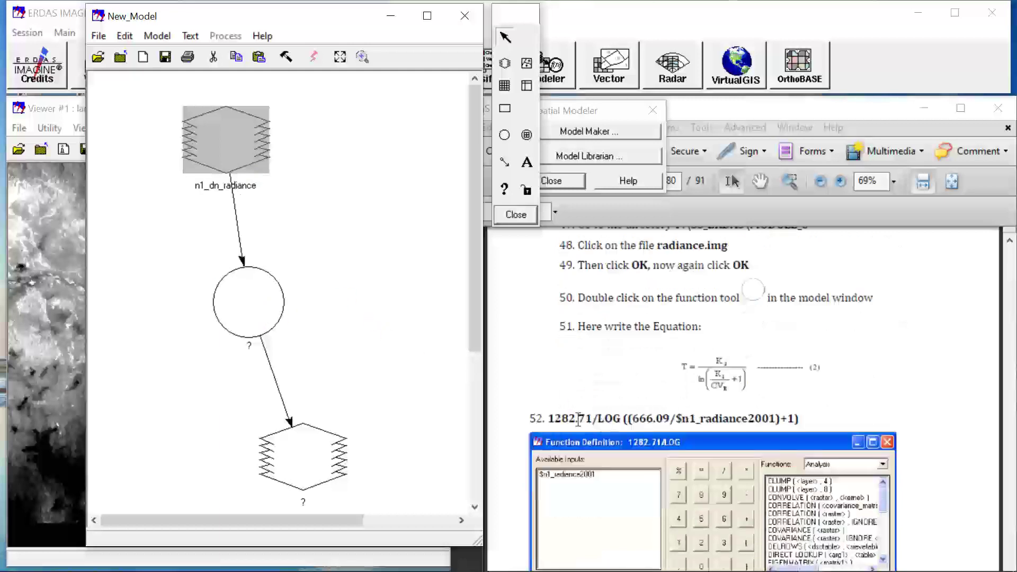
click(242, 301)
double_click(242, 301)
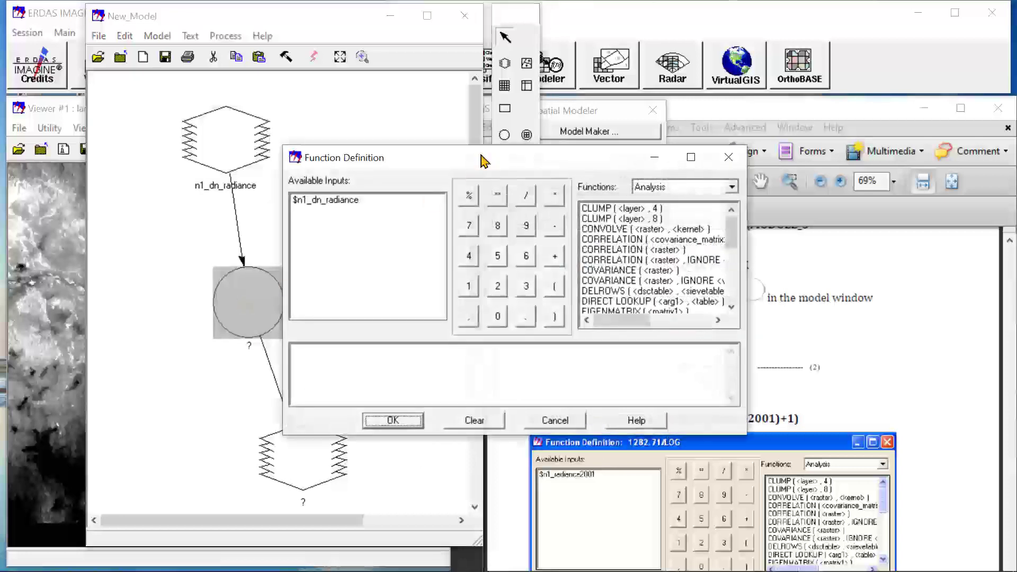
drag(498, 132, 303, 63)
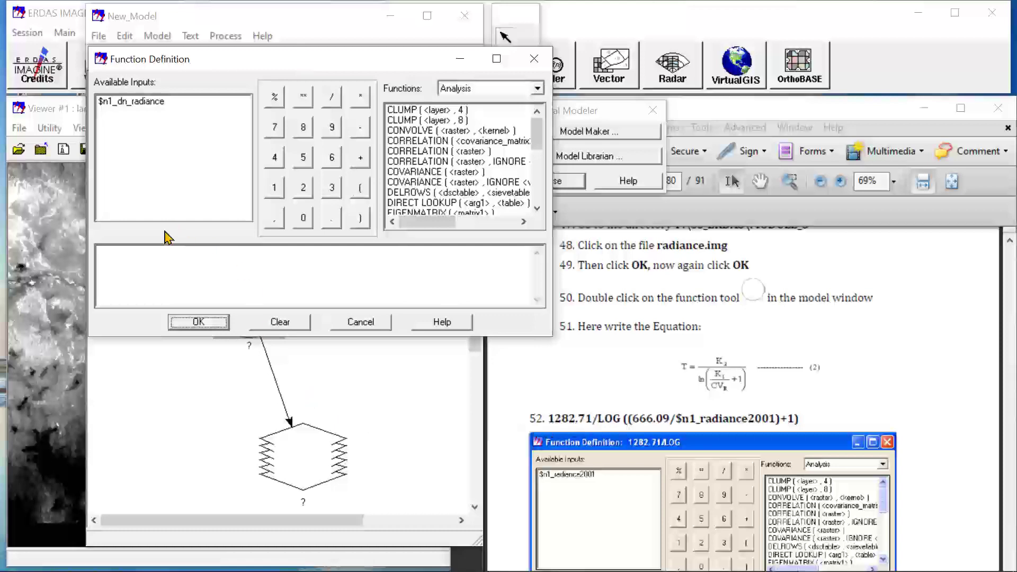
click(145, 260)
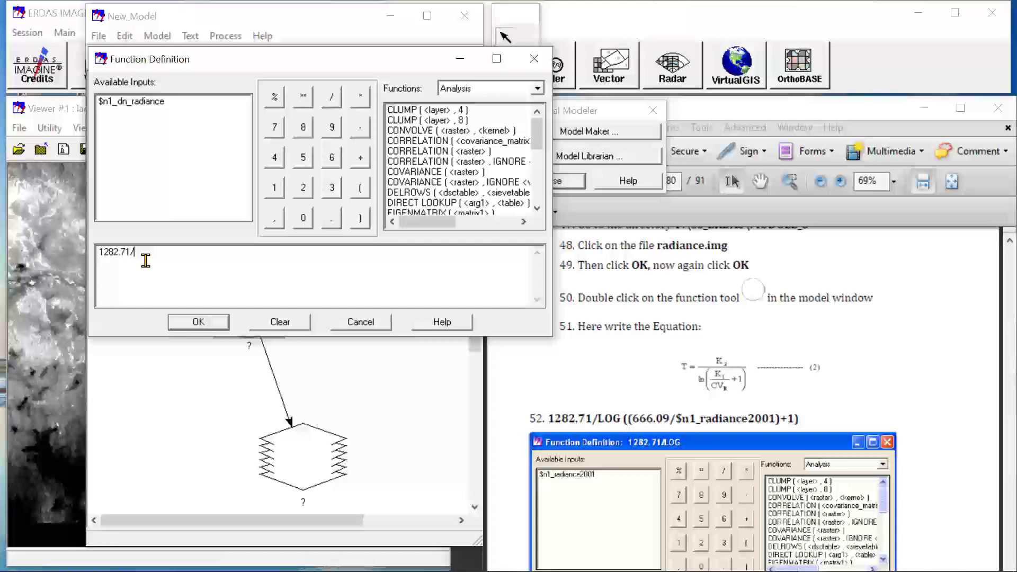
click(482, 88)
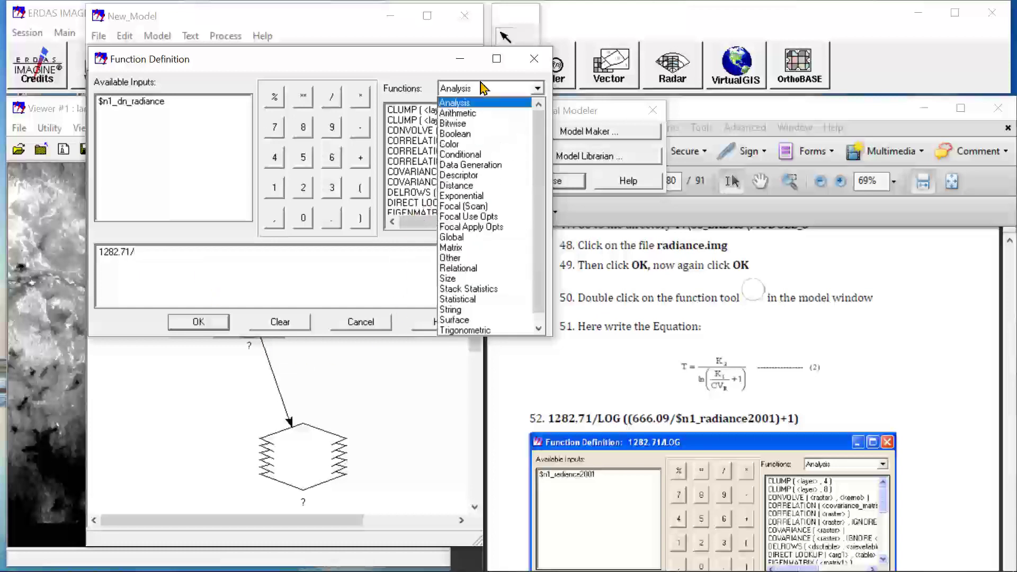
click(483, 89)
click(483, 90)
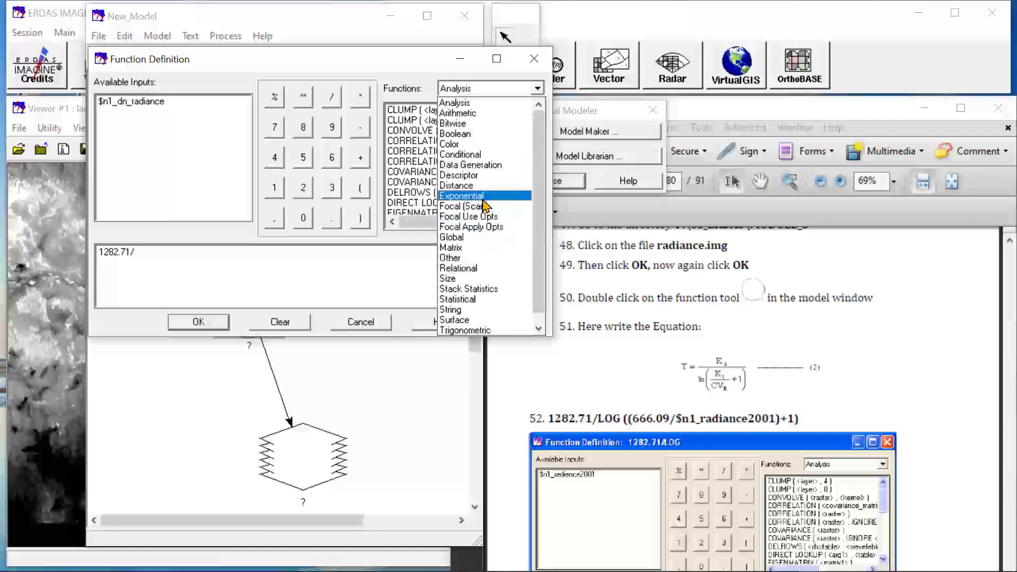
click(478, 196)
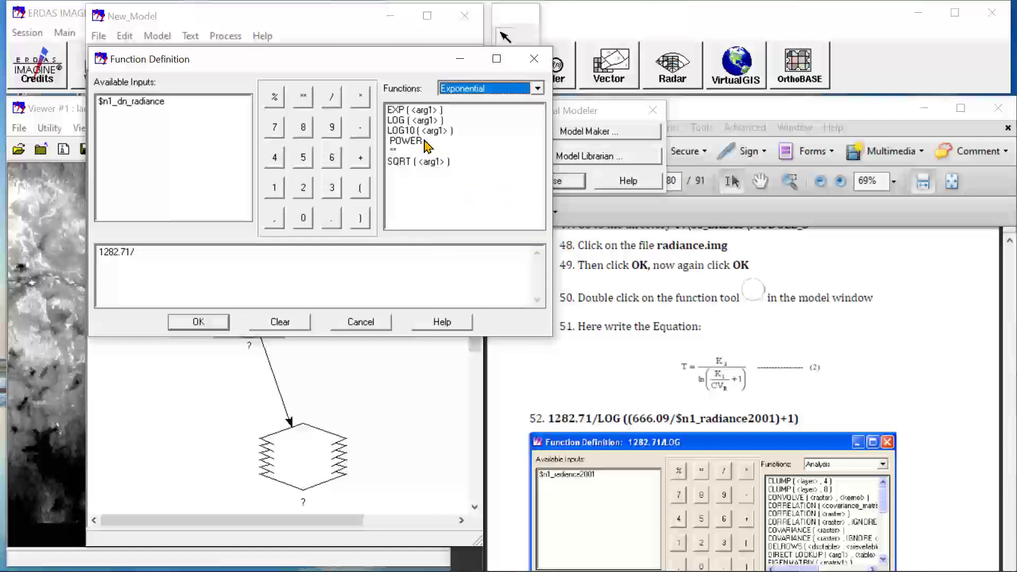
click(404, 124)
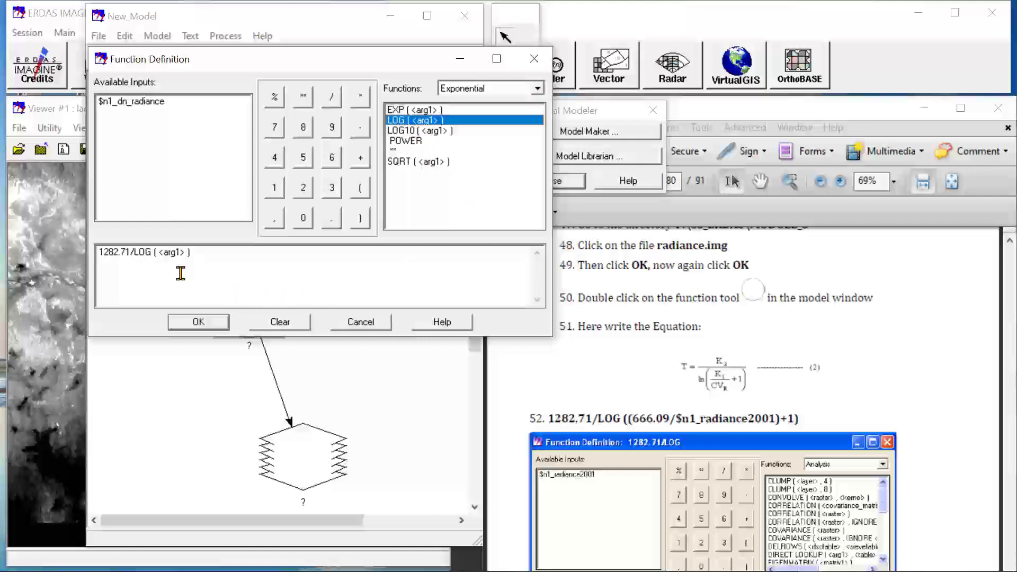
Replace the LOG function's placeholder argument with 666.06/$n1_dn_radiance
click(185, 253)
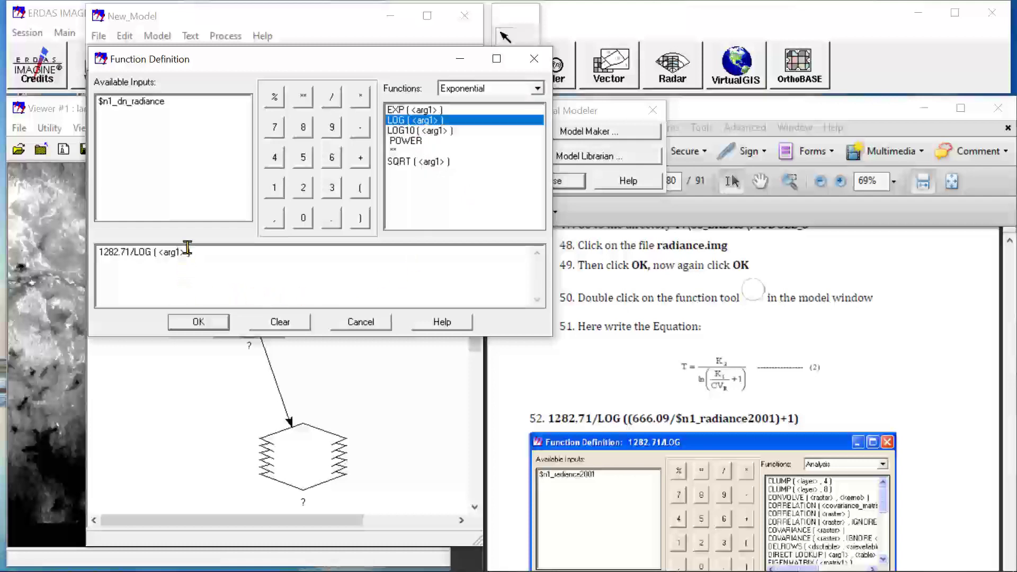
click(185, 251)
key(BackSpace)
key(BackSpace)
key(BackSpace)
key(BackSpace)
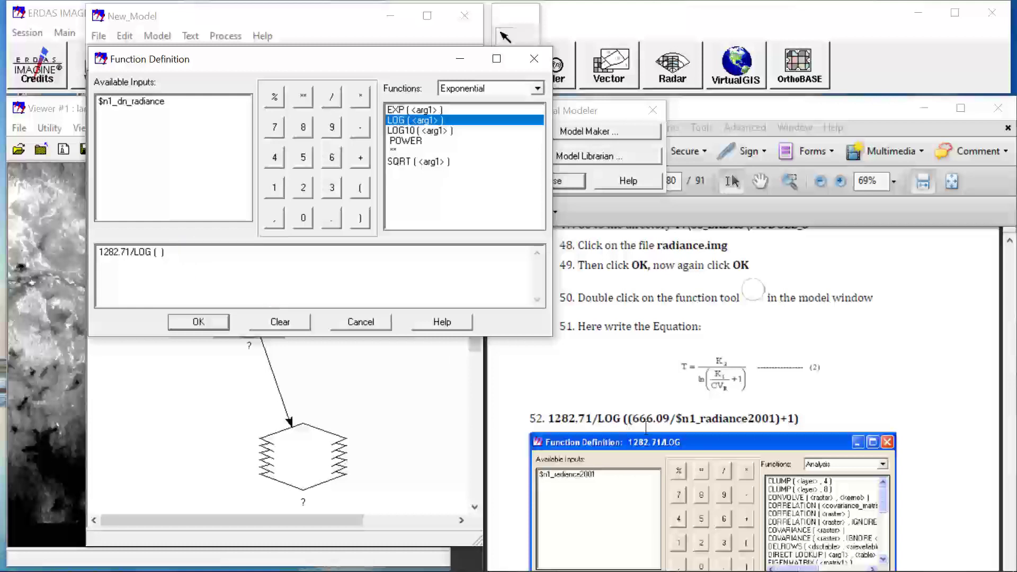
text(666.06/)
click(141, 105)
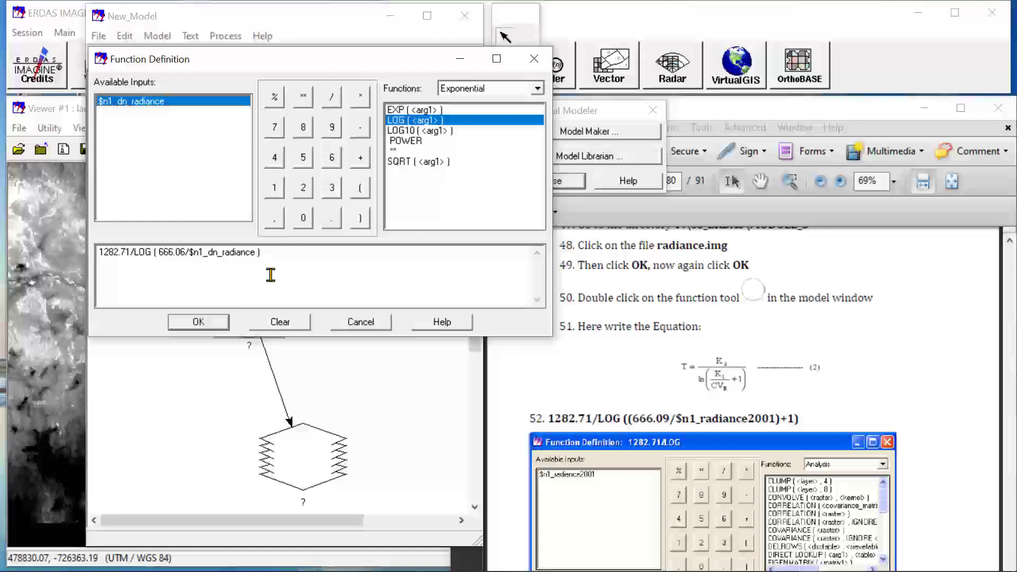
Enclose the radiance ratio in its own parentheses, add + 1 inside the LOG, and accept the function definition
click(155, 252)
click(360, 188)
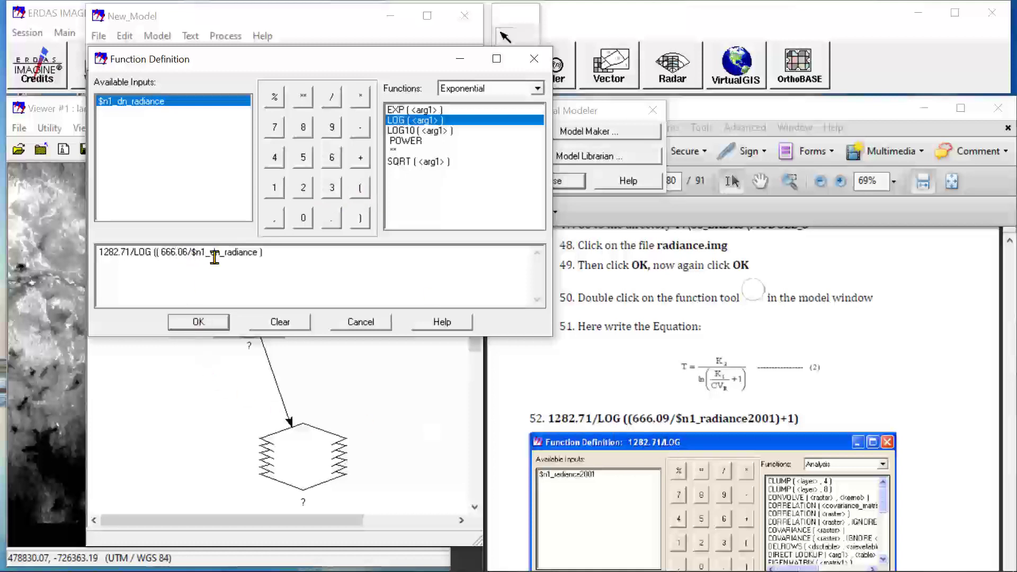
click(266, 252)
click(359, 158)
click(274, 190)
click(359, 218)
scroll(704, 429, up, 3)
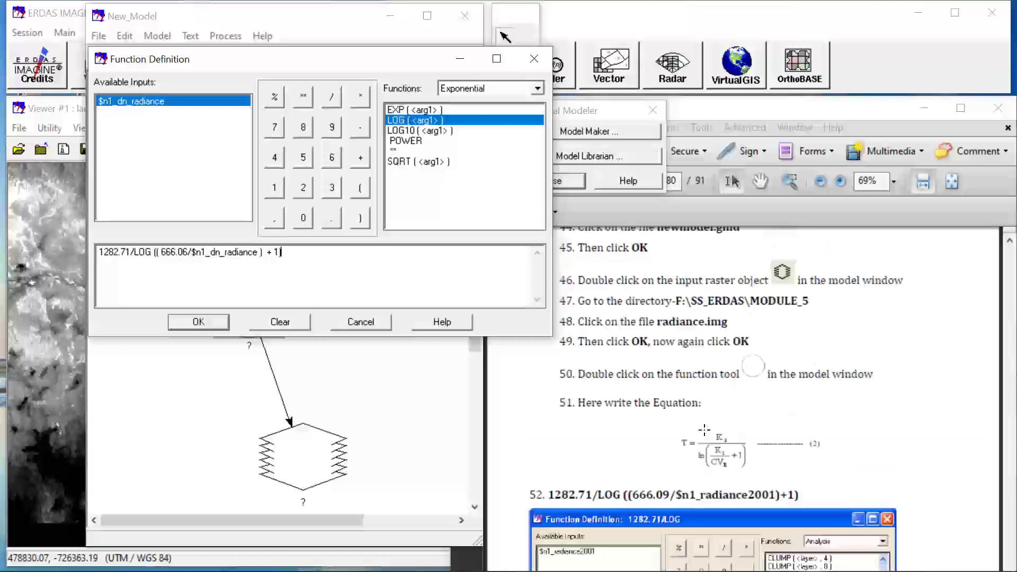
scroll(669, 305, down, 1)
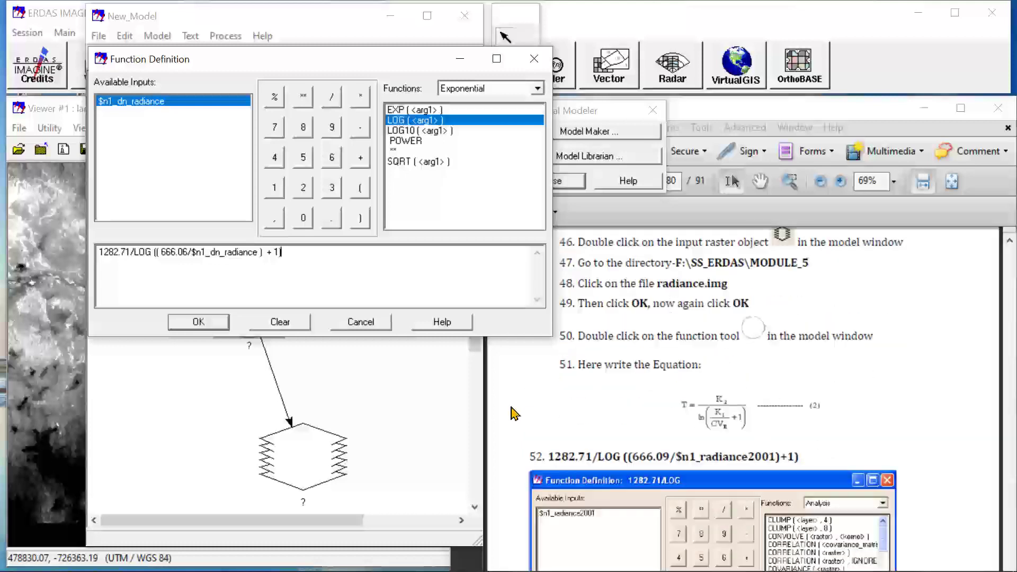
click(195, 323)
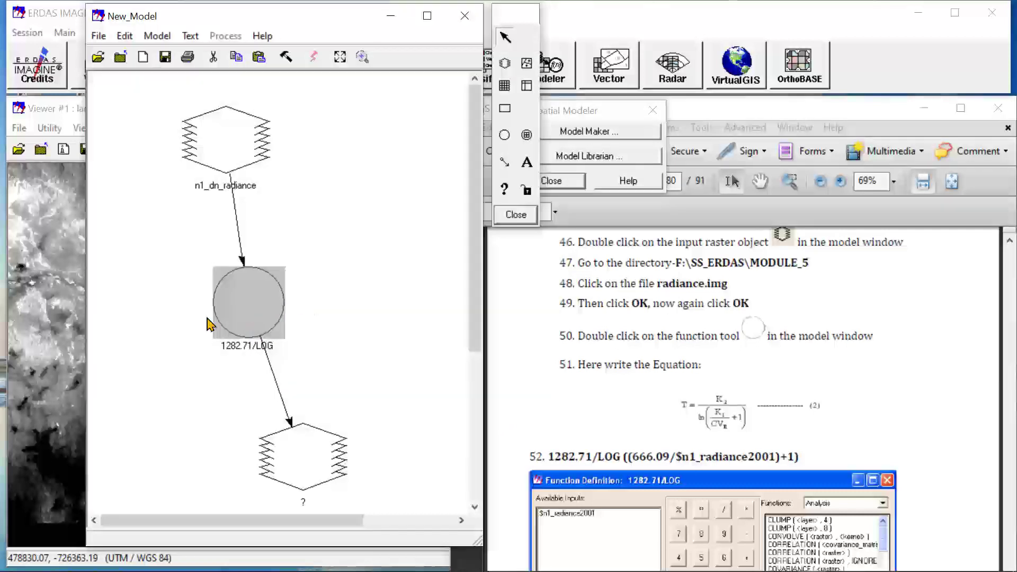
Assign the file name radiance_to_brightness.img in the pract folder to the output raster object, following steps 53 to 56
scroll(652, 428, down, 7)
scroll(648, 419, down, 8)
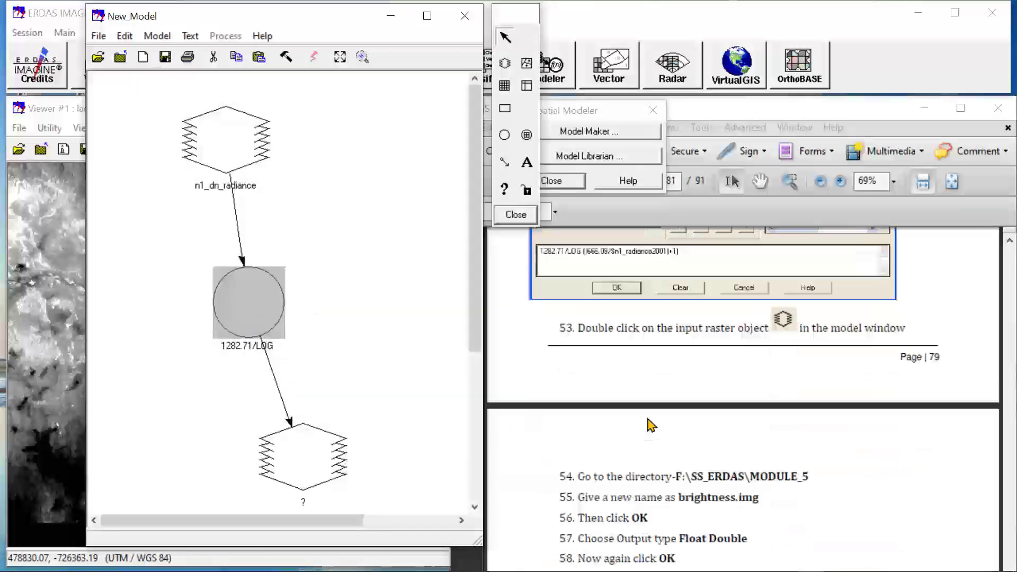
scroll(648, 416, up, 1)
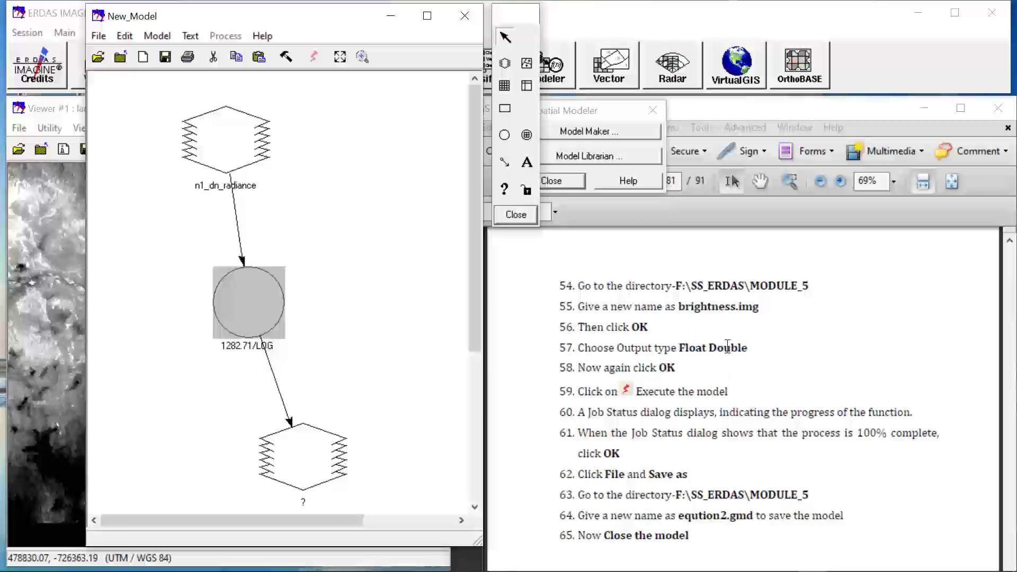
double_click(301, 460)
click(477, 158)
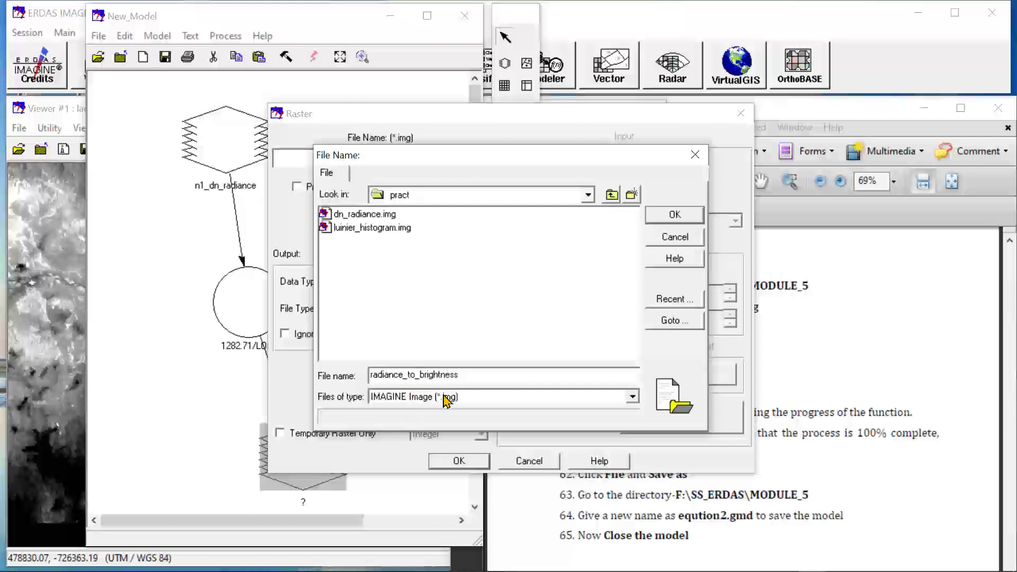
click(670, 217)
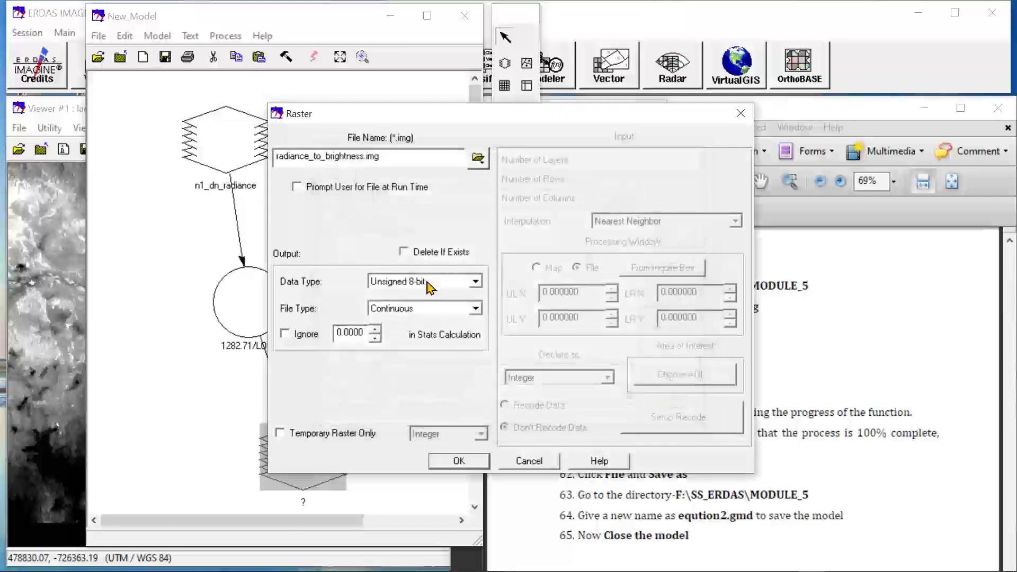
Set the output raster's data type to Float Double and run the radiance-to-brightness model to completion
click(430, 287)
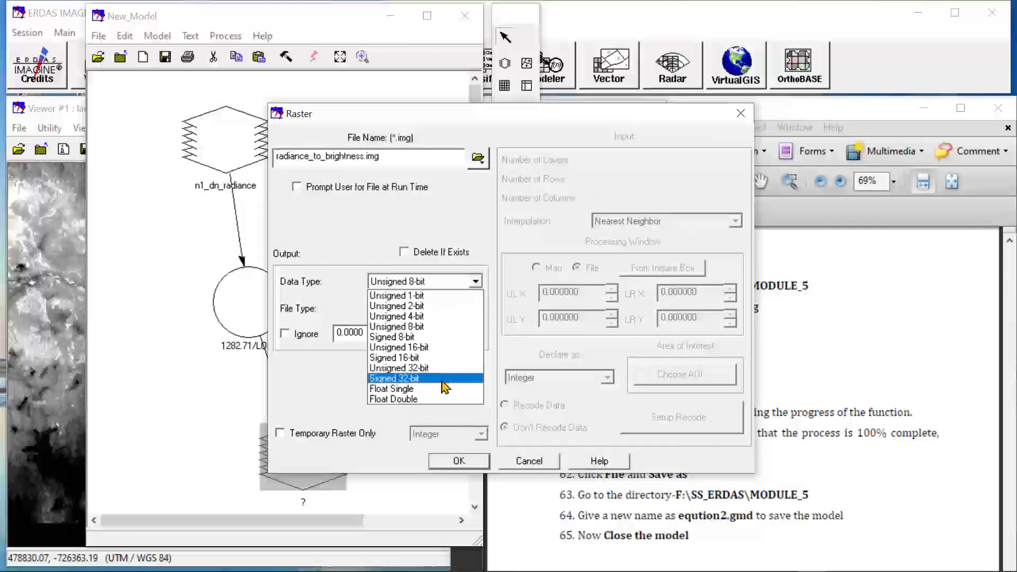
click(396, 400)
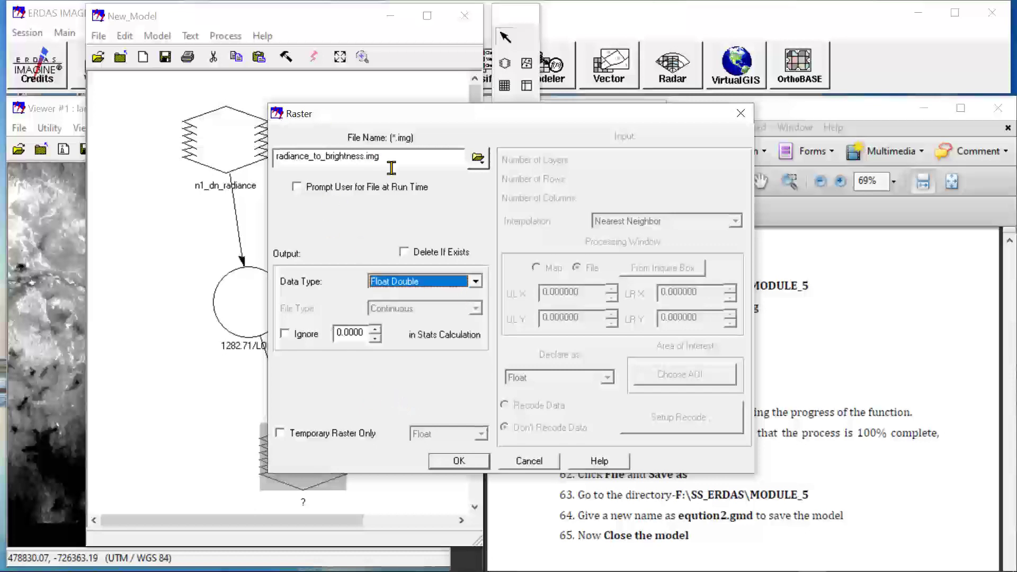
click(448, 465)
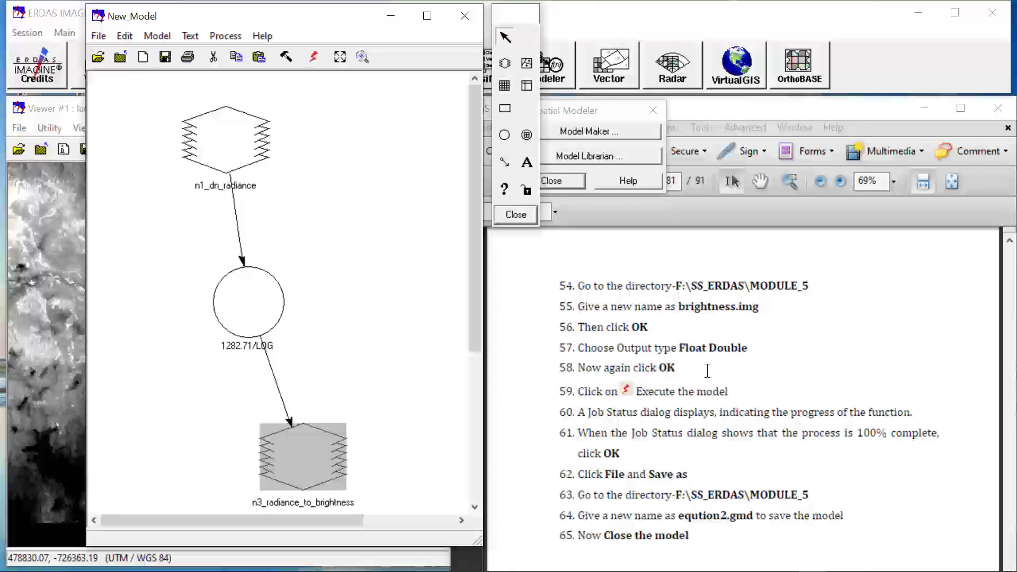
click(313, 56)
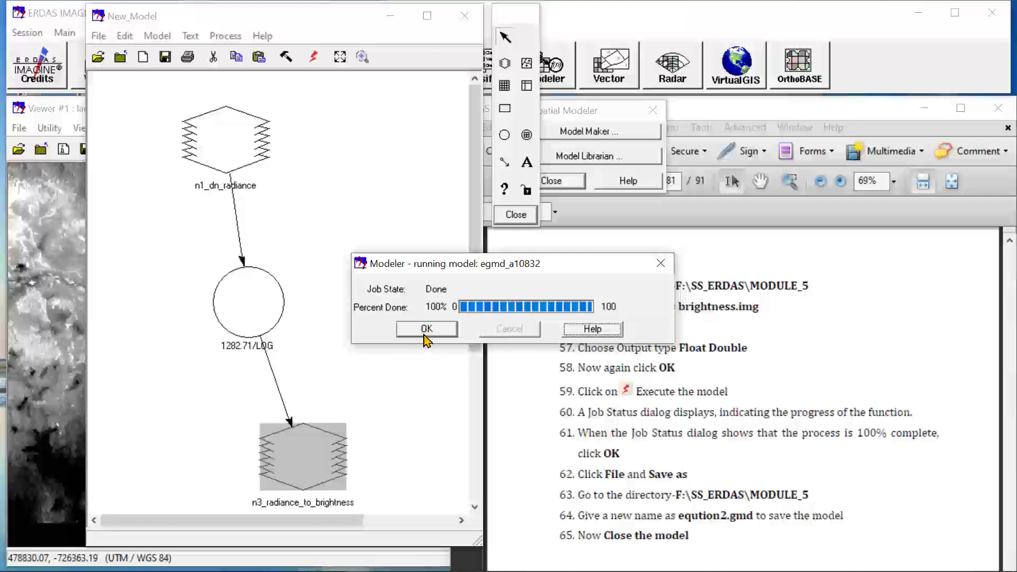
click(426, 331)
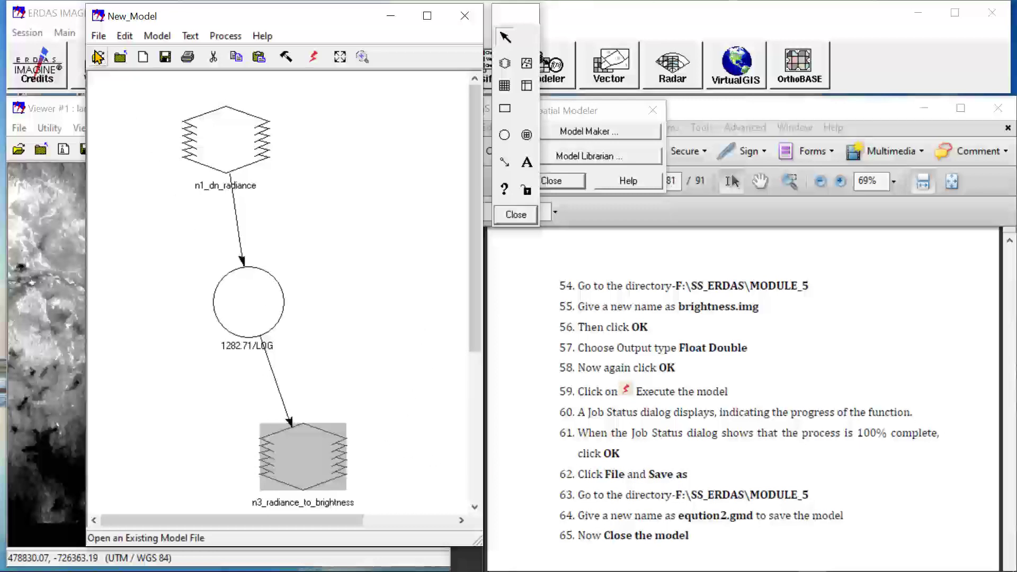
Save the model as equation2 in the pract folder without overwriting equition1.gmd, and close the model window
click(98, 35)
click(132, 131)
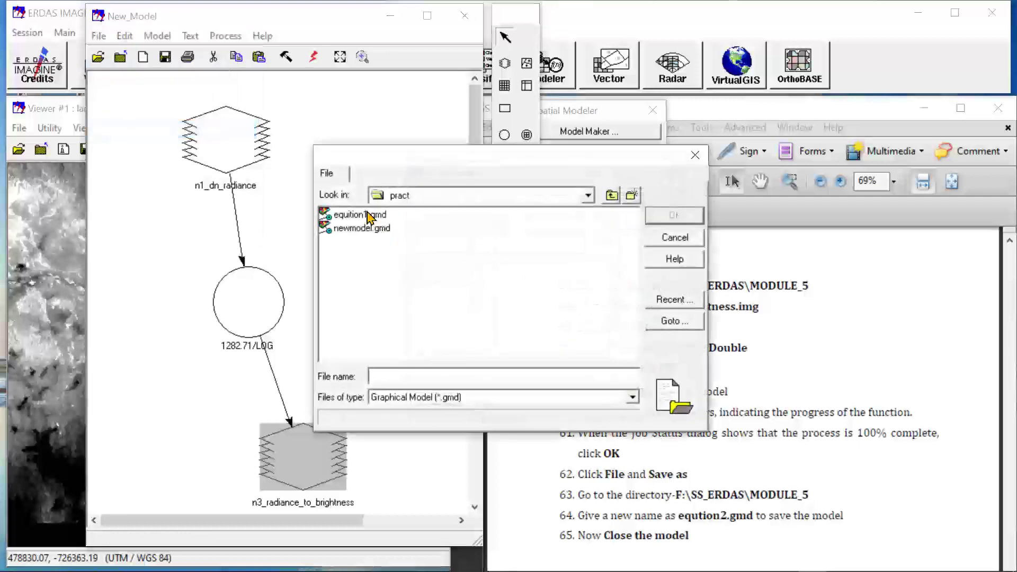
double_click(354, 220)
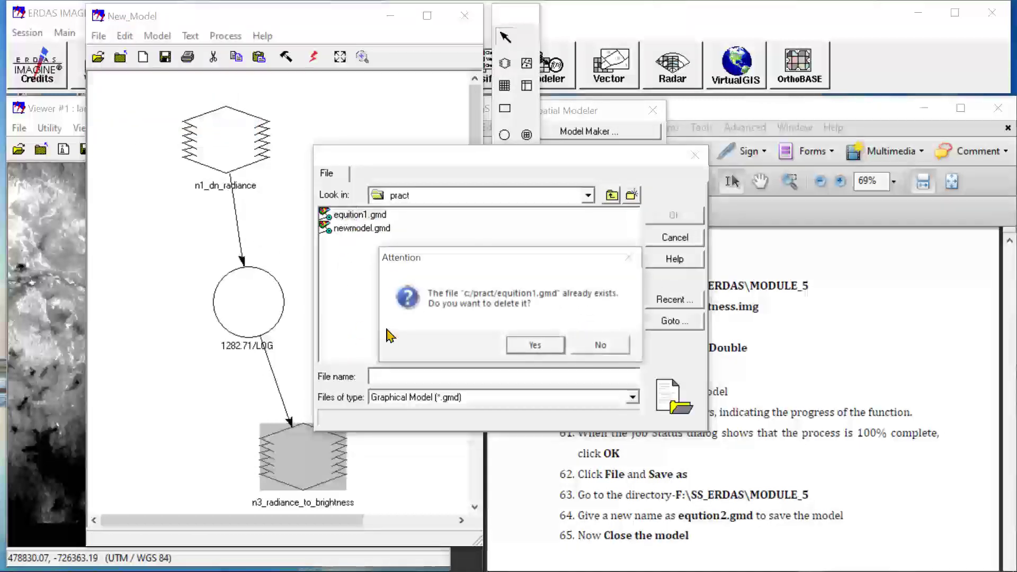
click(594, 346)
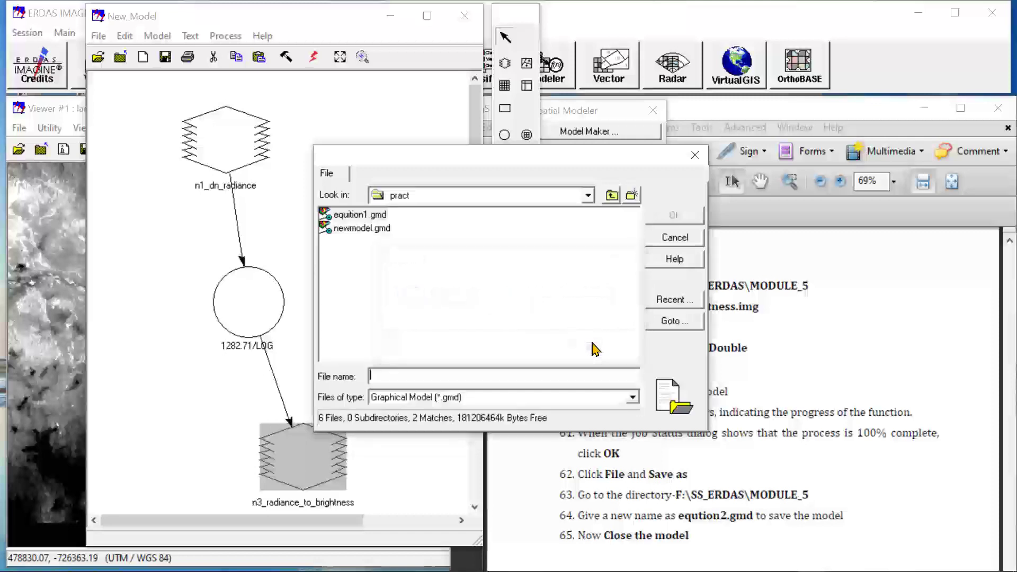
text(equ)
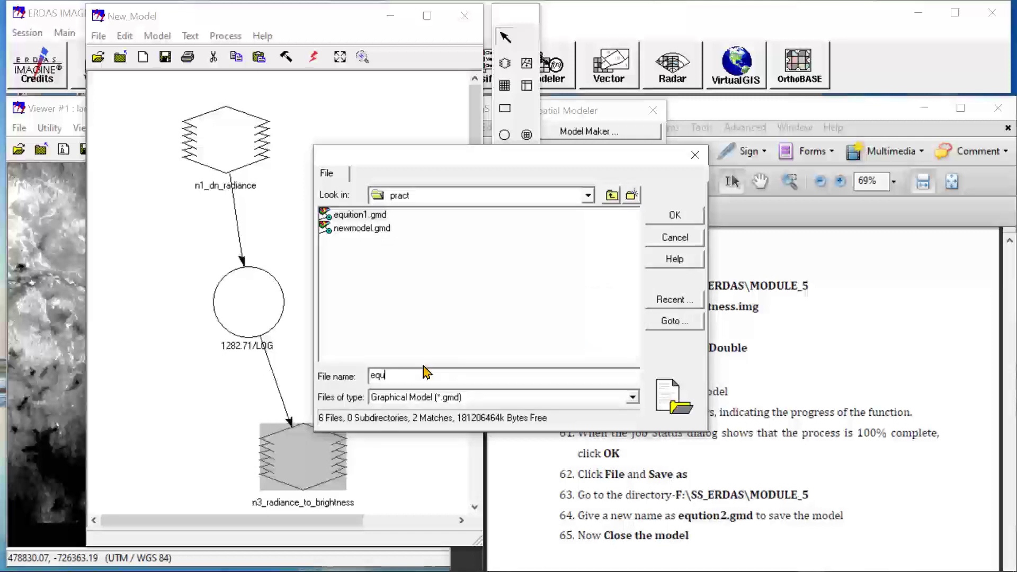
text(ation2)
click(669, 222)
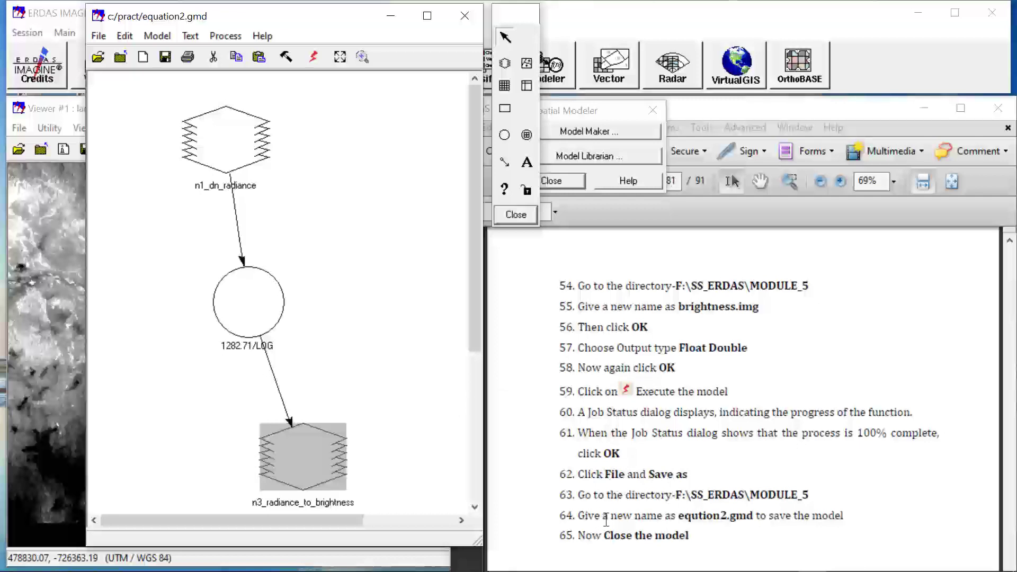
click(464, 15)
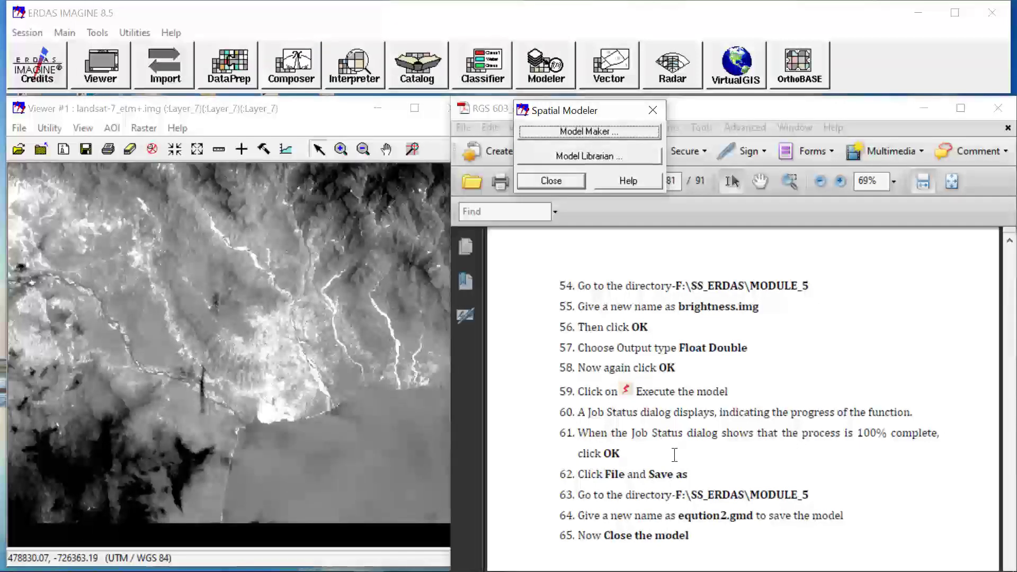
Consult section 11.5 of the manual on converting temperature from K to C, and open a new blank model in Model Maker
scroll(674, 455, down, 3)
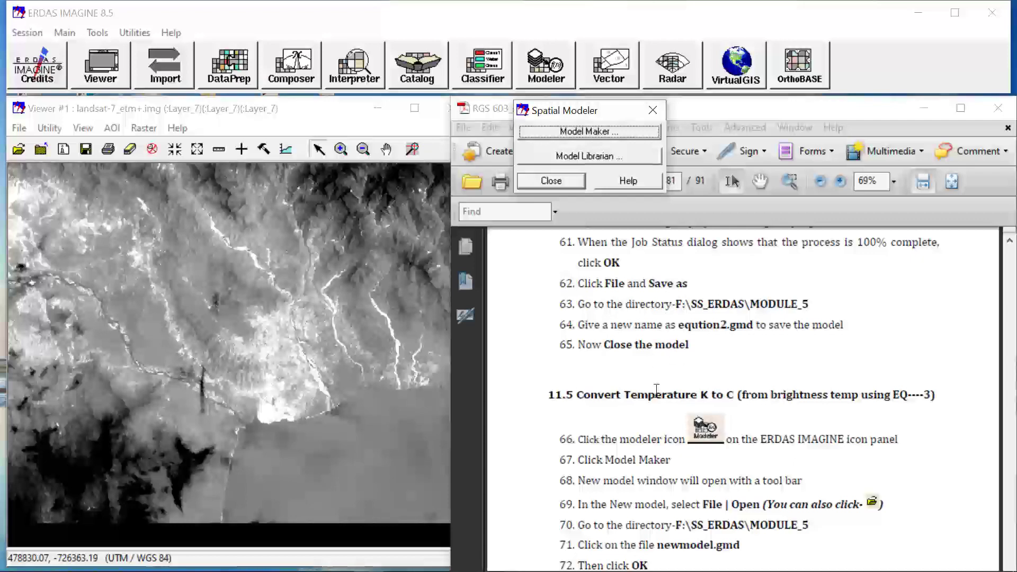
scroll(656, 391, up, 8)
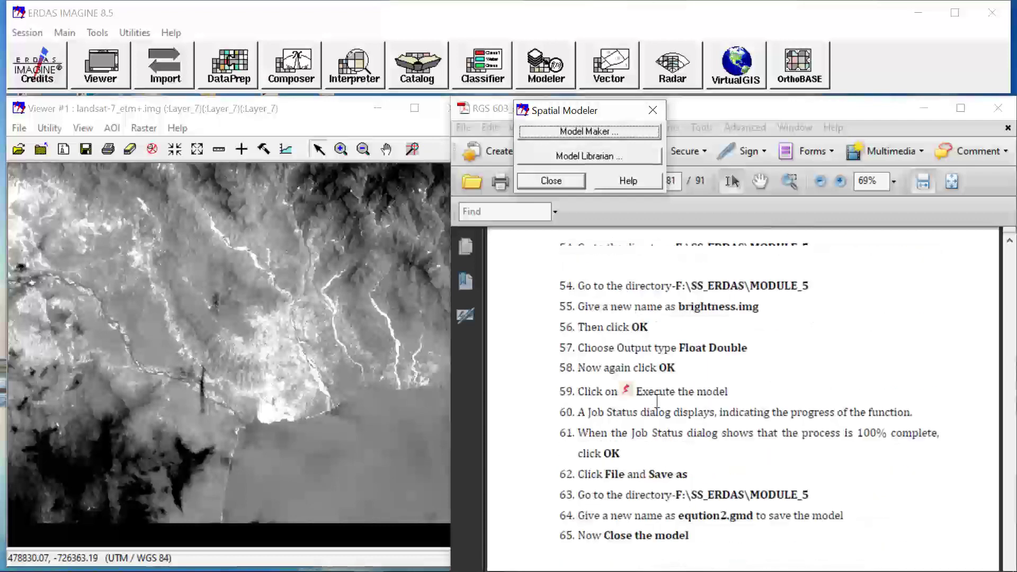
drag(674, 354, 758, 349)
scroll(714, 428, down, 4)
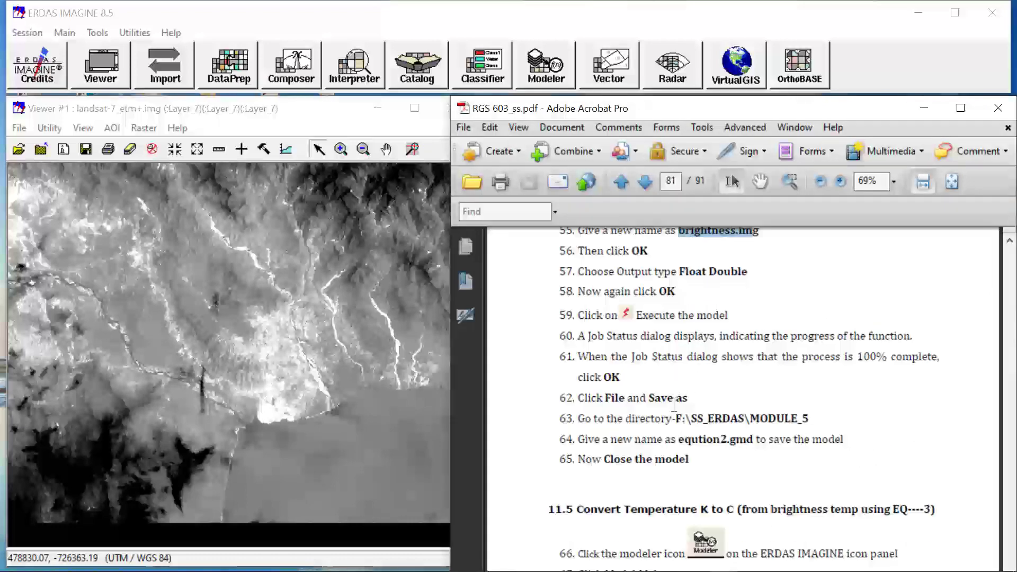
scroll(674, 473, down, 3)
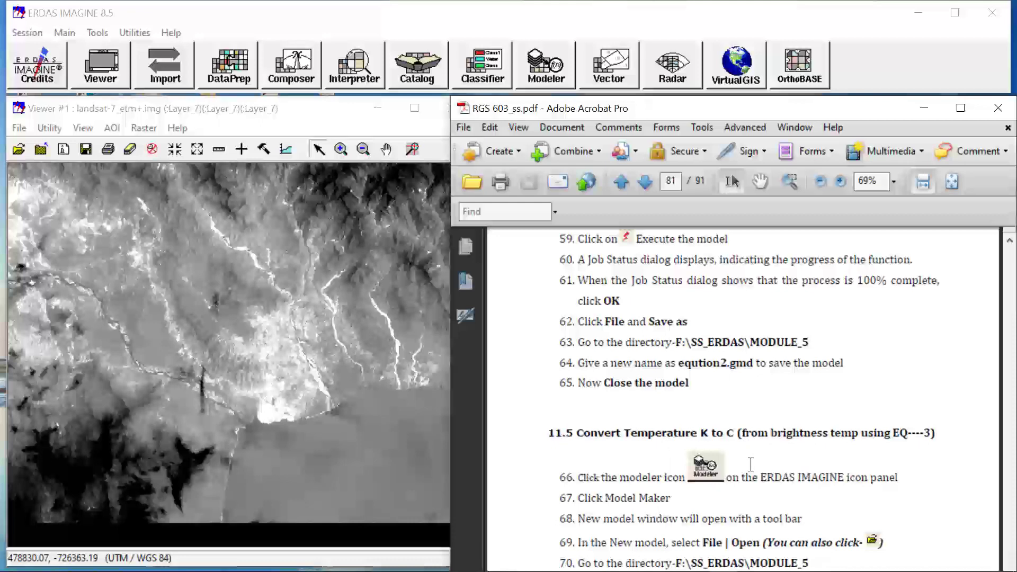
scroll(750, 464, down, 6)
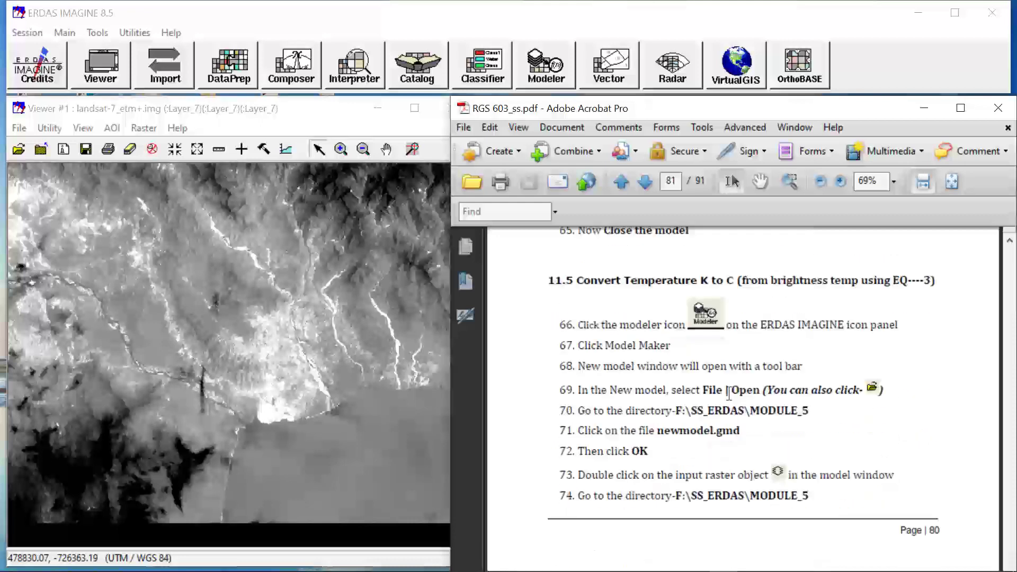
click(544, 63)
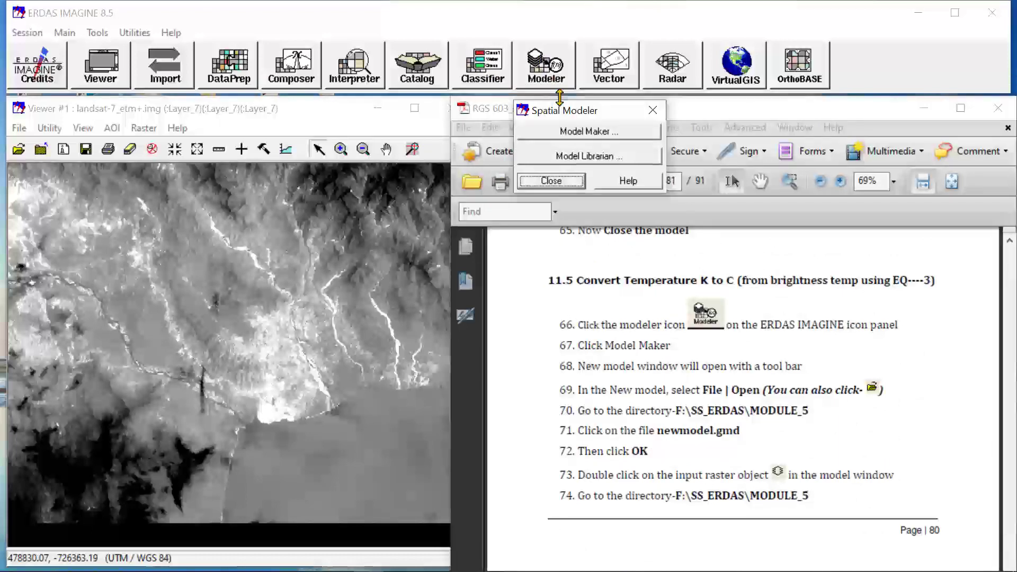
click(581, 137)
Place an input raster, a function and an output raster object down the model canvas, and connect them in that order
click(505, 64)
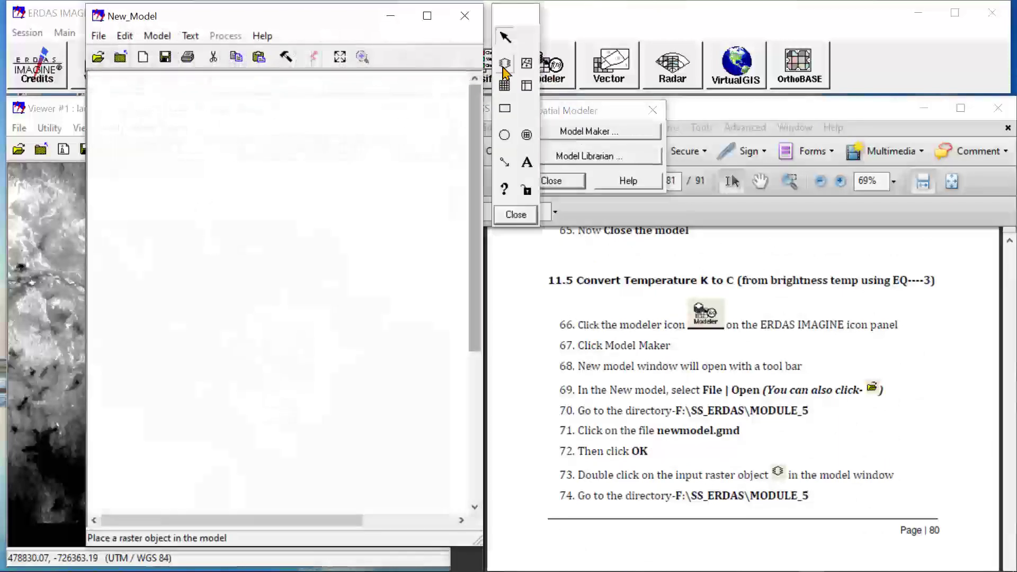
click(196, 140)
click(504, 135)
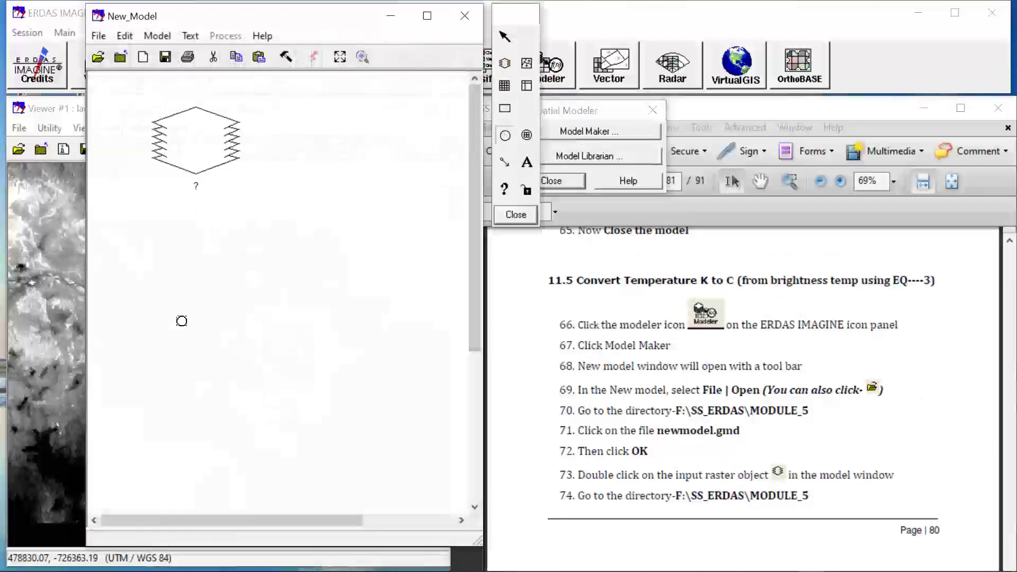
click(223, 278)
click(505, 63)
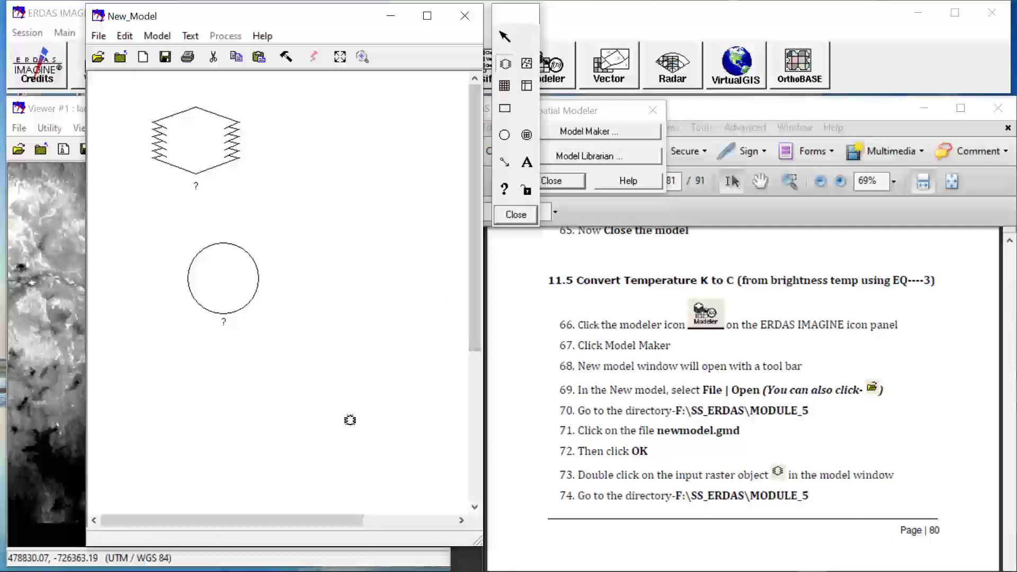
click(313, 439)
click(505, 162)
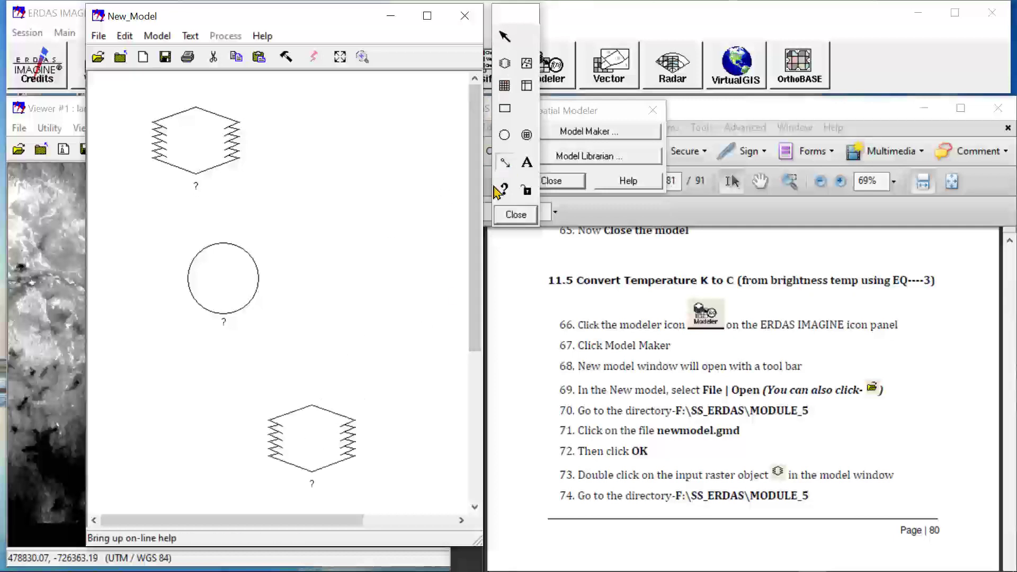
mouse_move(222, 137)
mouse_down()
mouse_move(221, 284)
mouse_move(271, 360)
mouse_move(293, 429)
mouse_up()
click(501, 165)
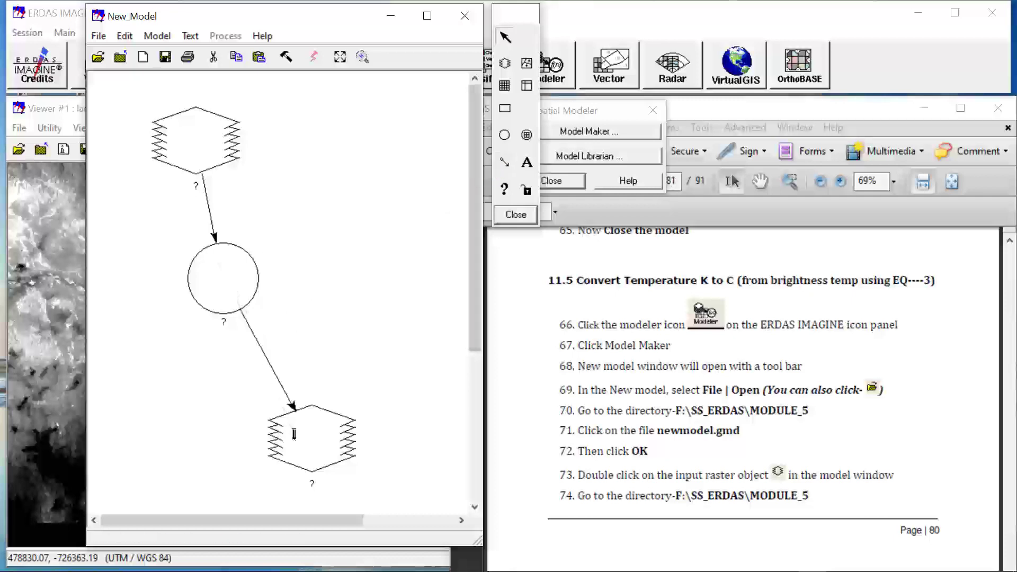
Assign radiance_to_brightness.img from the pract folder to the input raster object
double_click(201, 146)
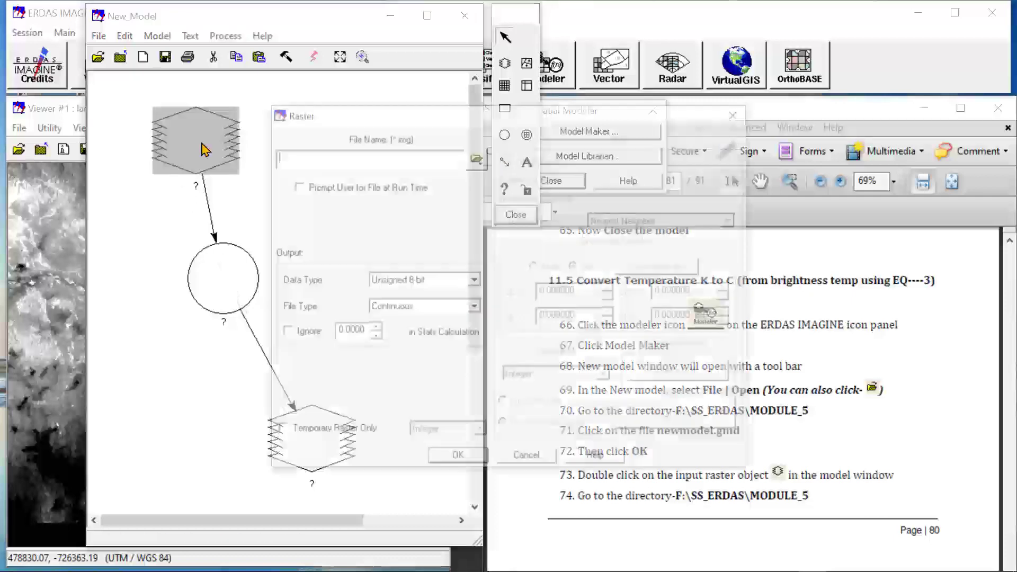
click(478, 158)
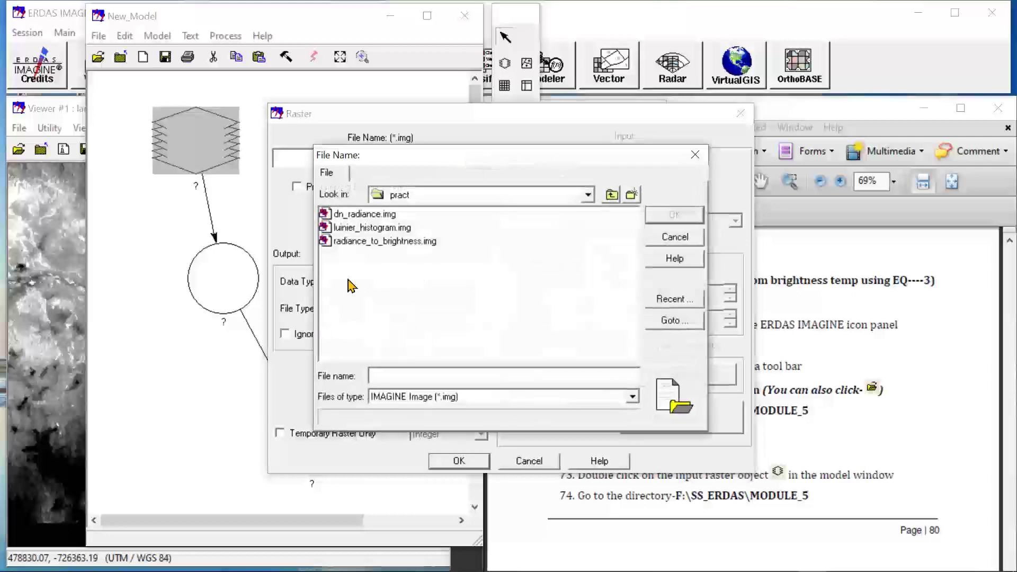
click(388, 241)
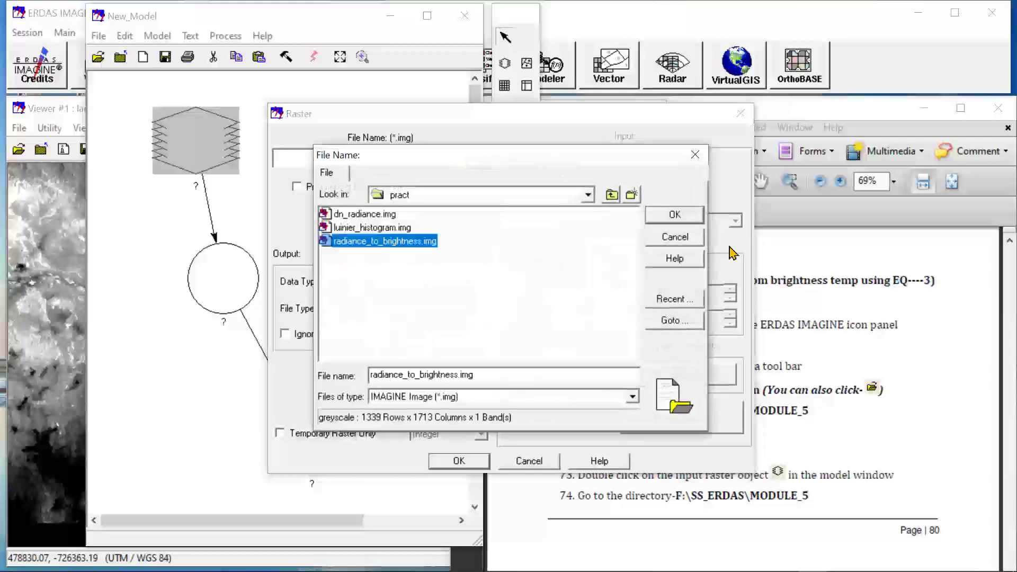
click(671, 219)
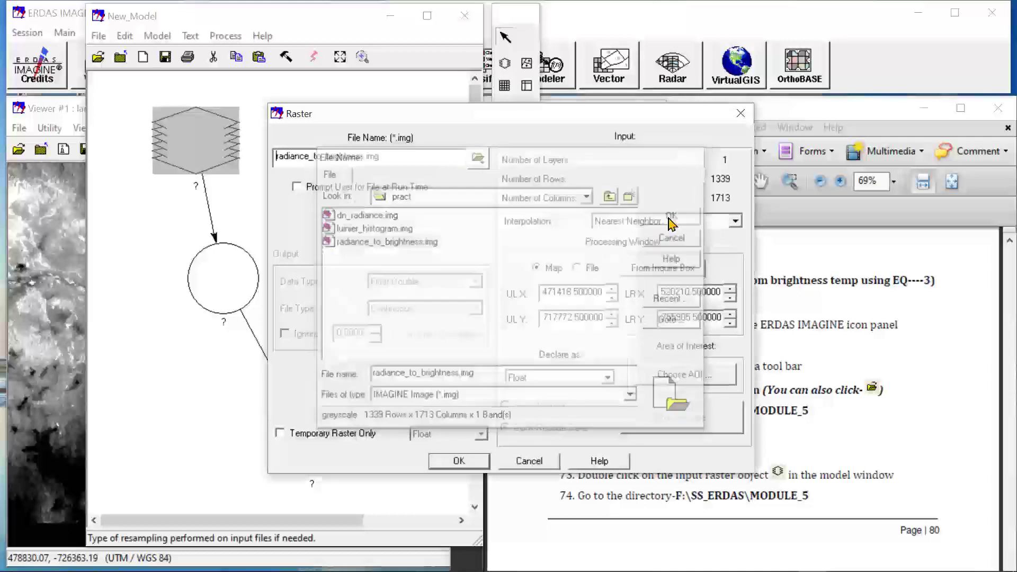
click(454, 465)
Define the model's function as the ABS function from the Other category, with $n1_radiance_to_brightness as its argument
scroll(772, 421, down, 10)
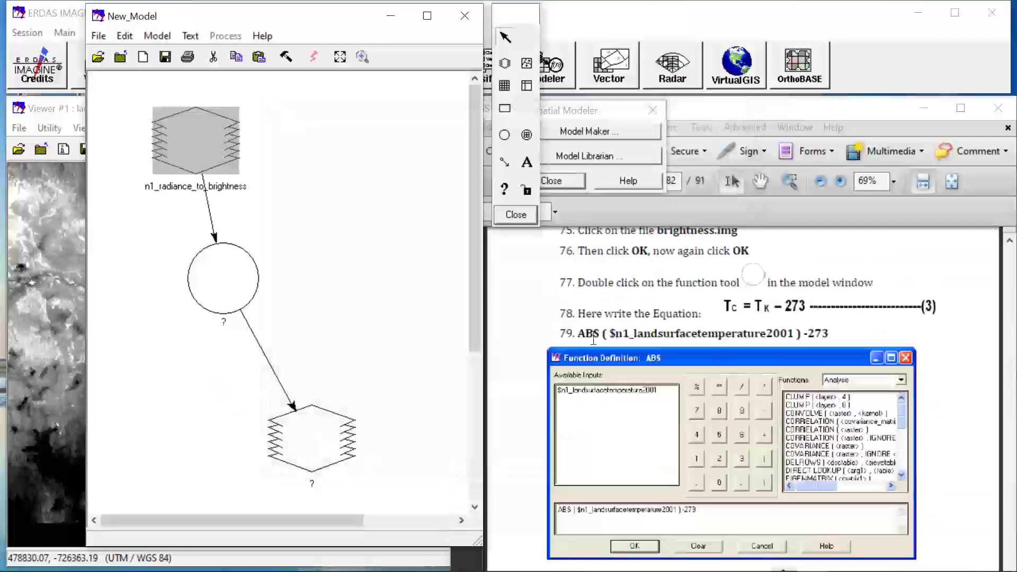
double_click(236, 296)
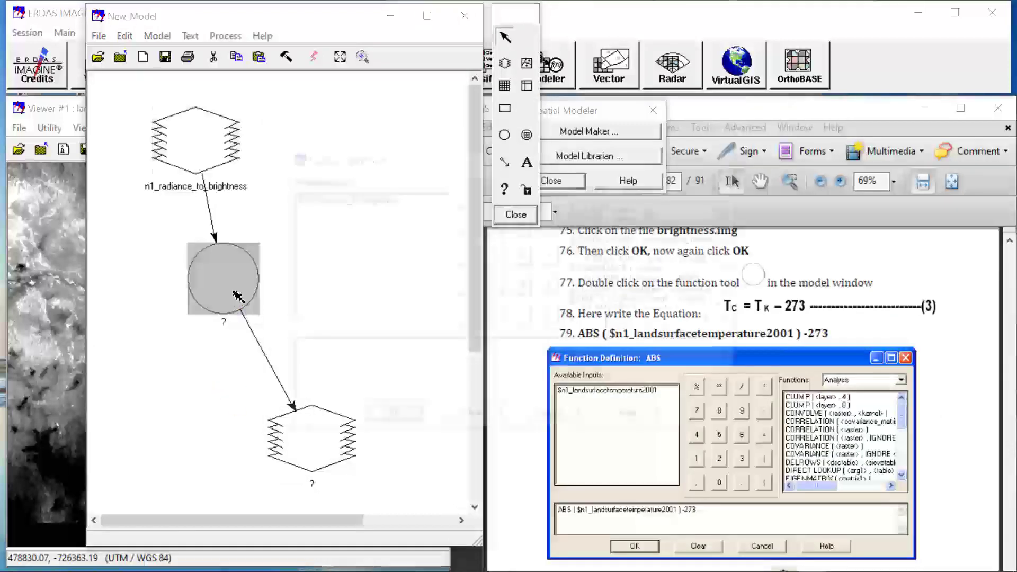
drag(574, 163, 400, 101)
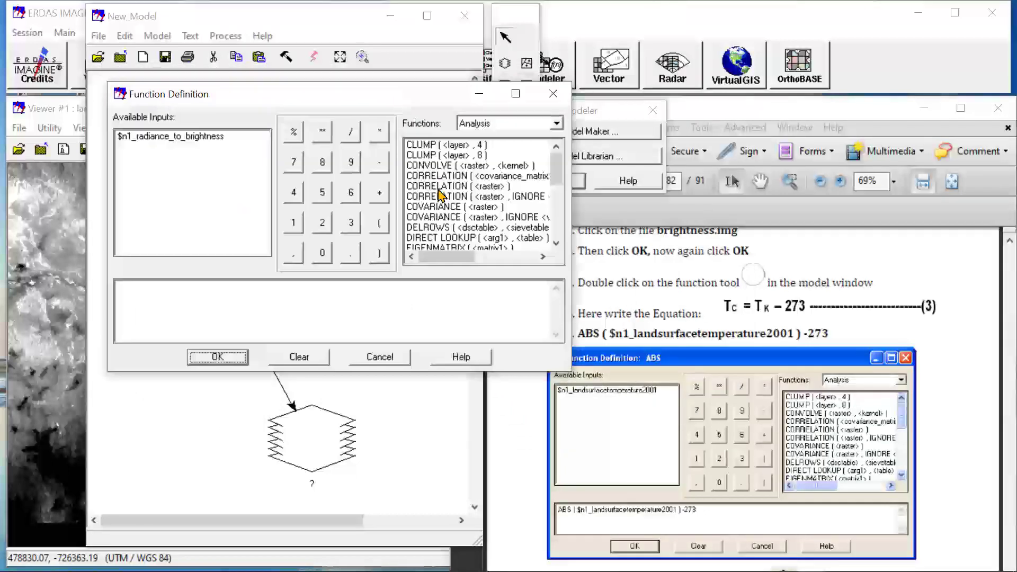
scroll(561, 243, down, 5)
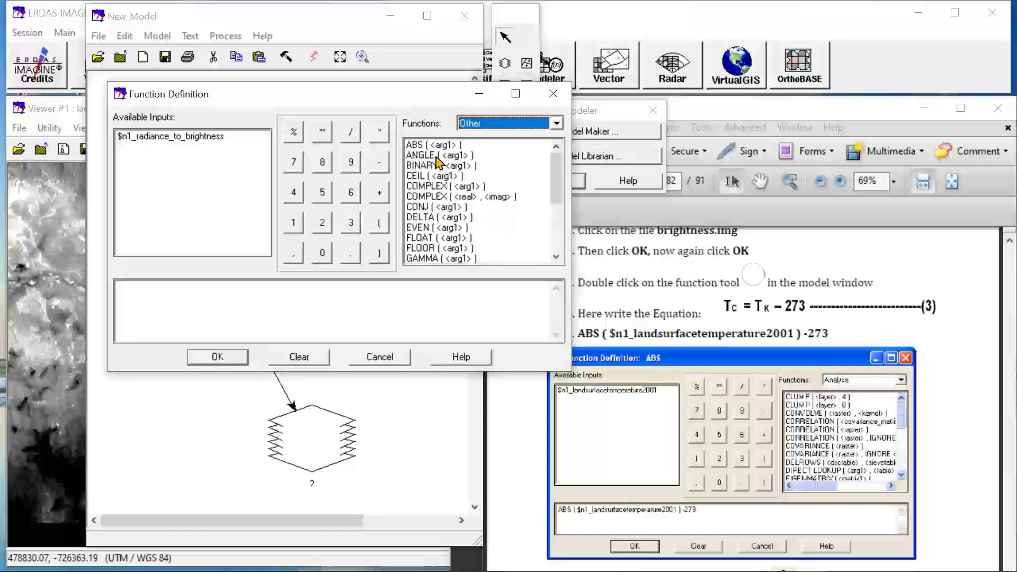
click(459, 126)
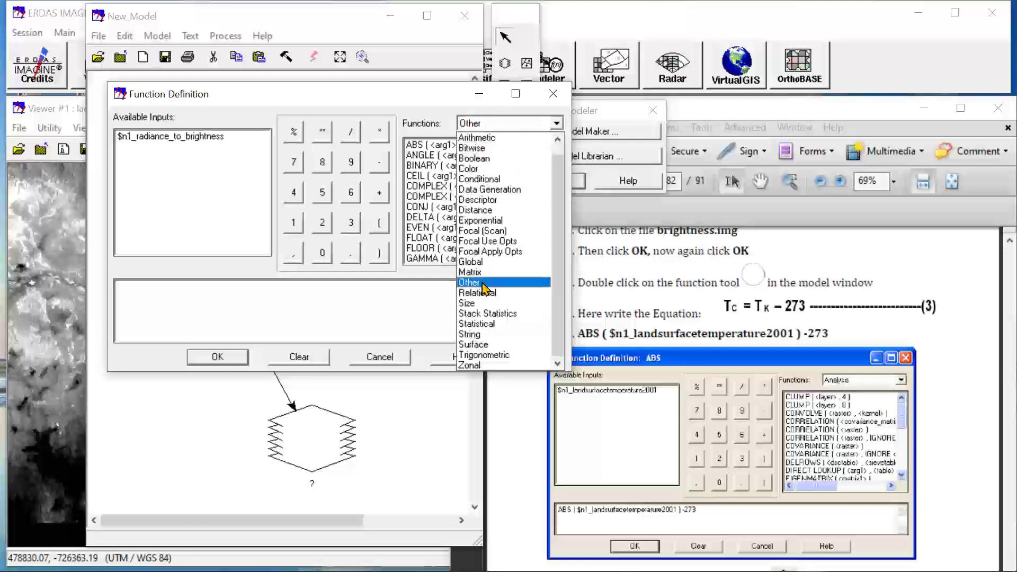
click(483, 284)
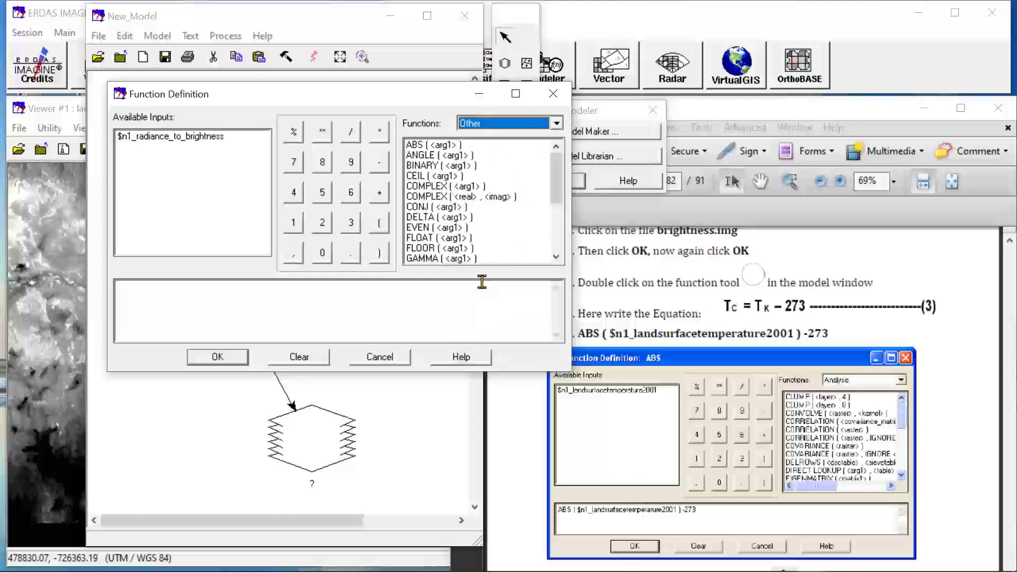
click(418, 150)
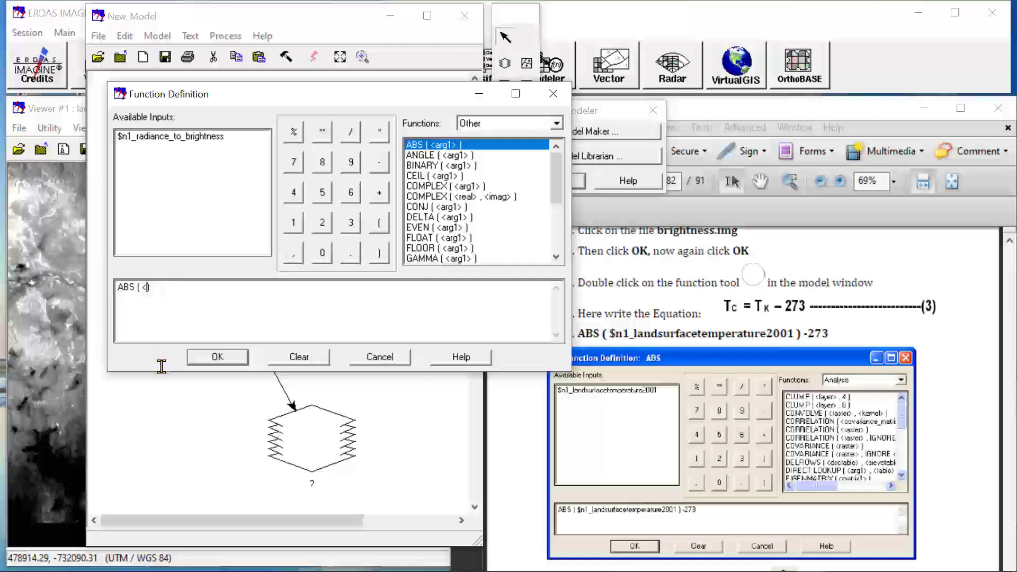
click(154, 138)
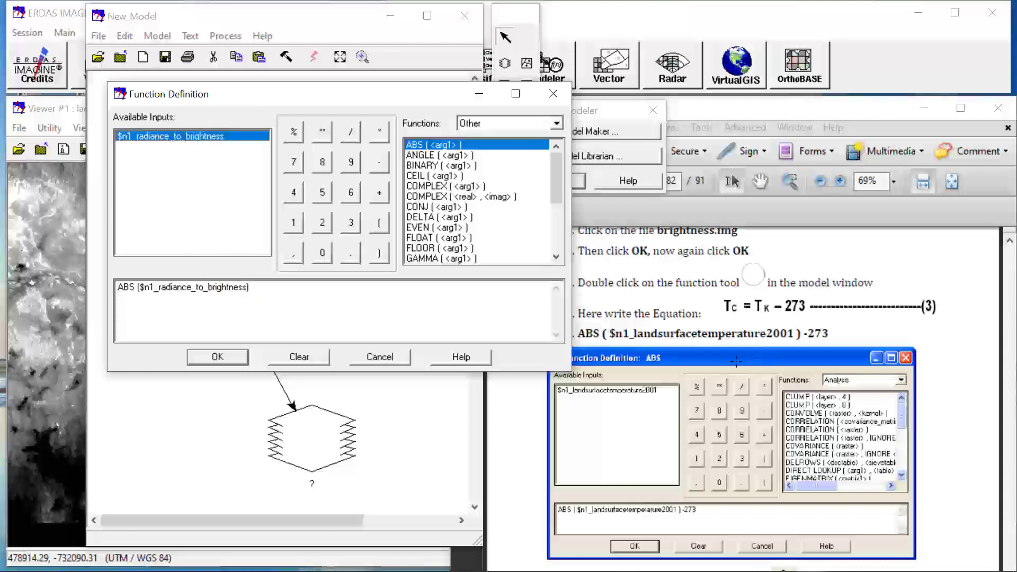
Check the equations in the manual, append -273 to the ABS expression, and accept the function definition
scroll(735, 361, up, 10)
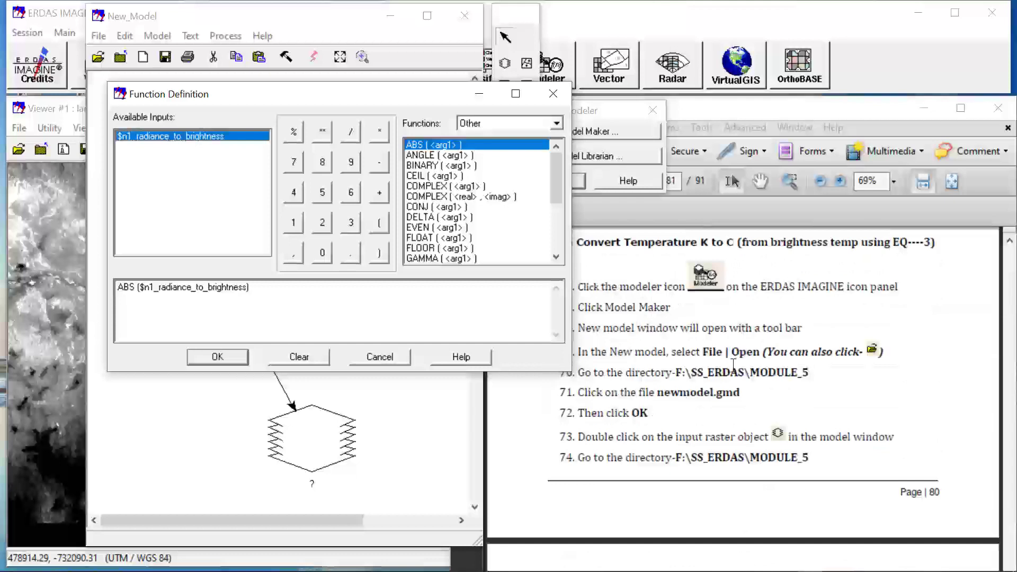
scroll(733, 365, up, 10)
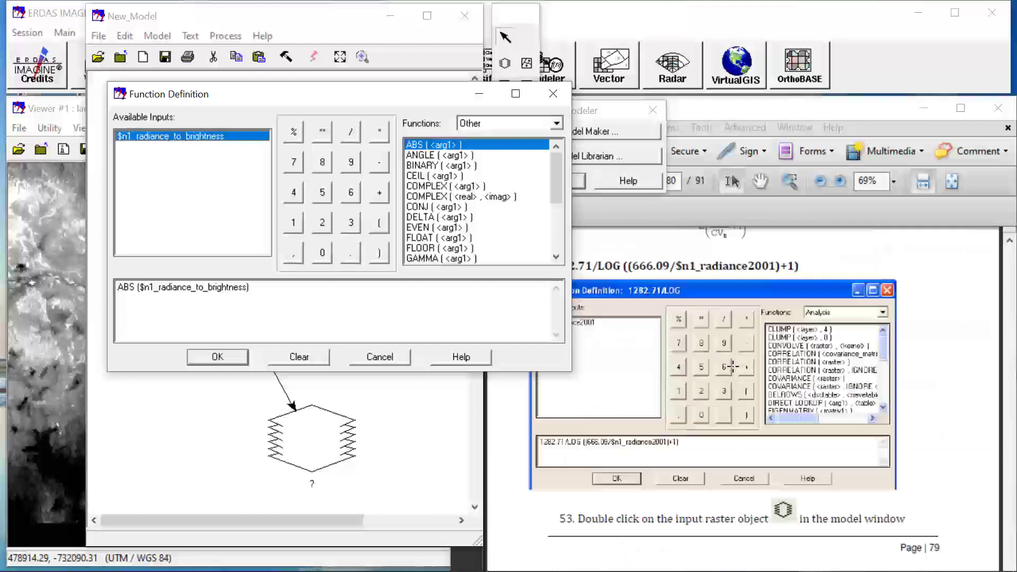
scroll(733, 367, up, 2)
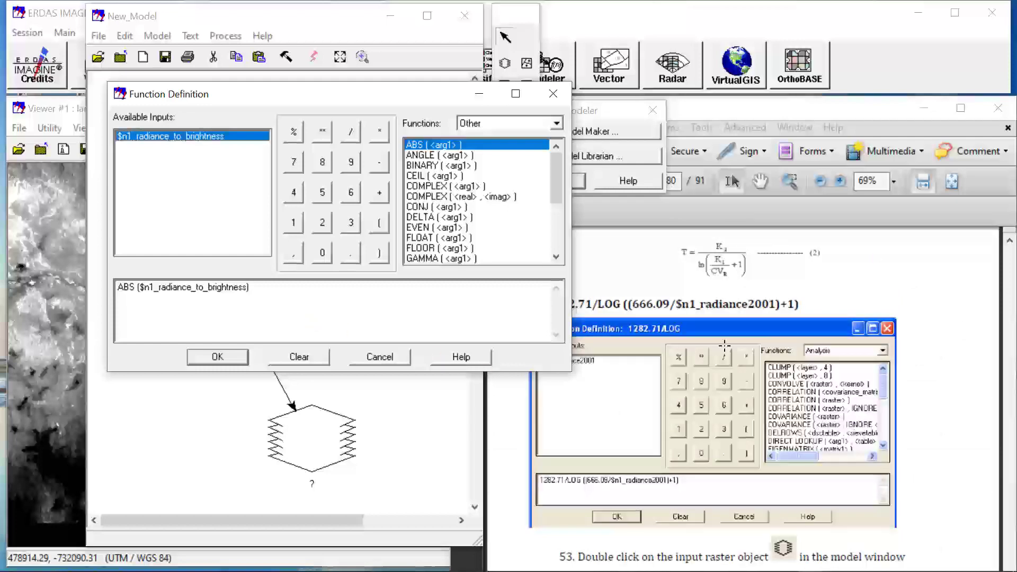
scroll(724, 345, down, 15)
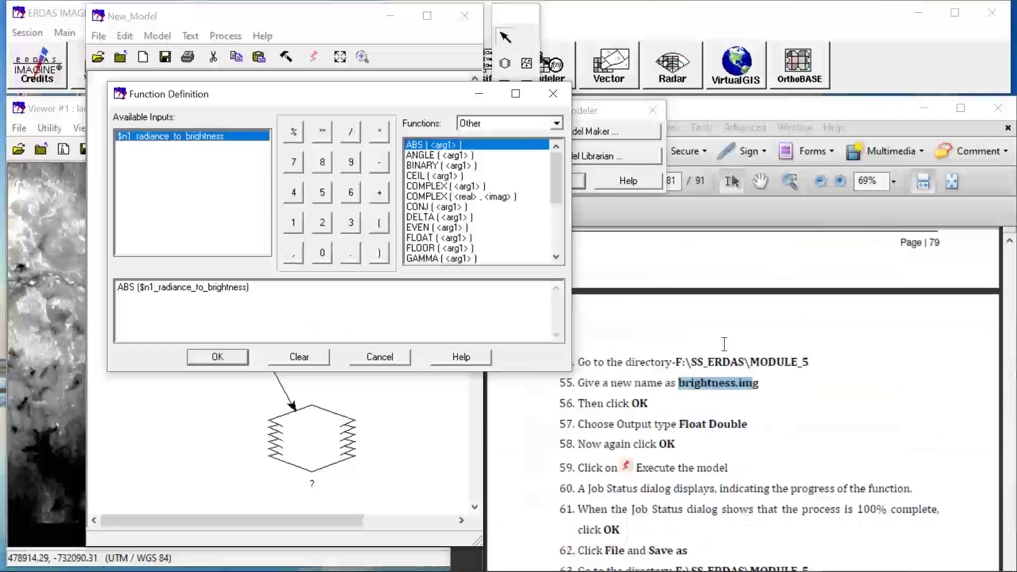
scroll(724, 345, down, 15)
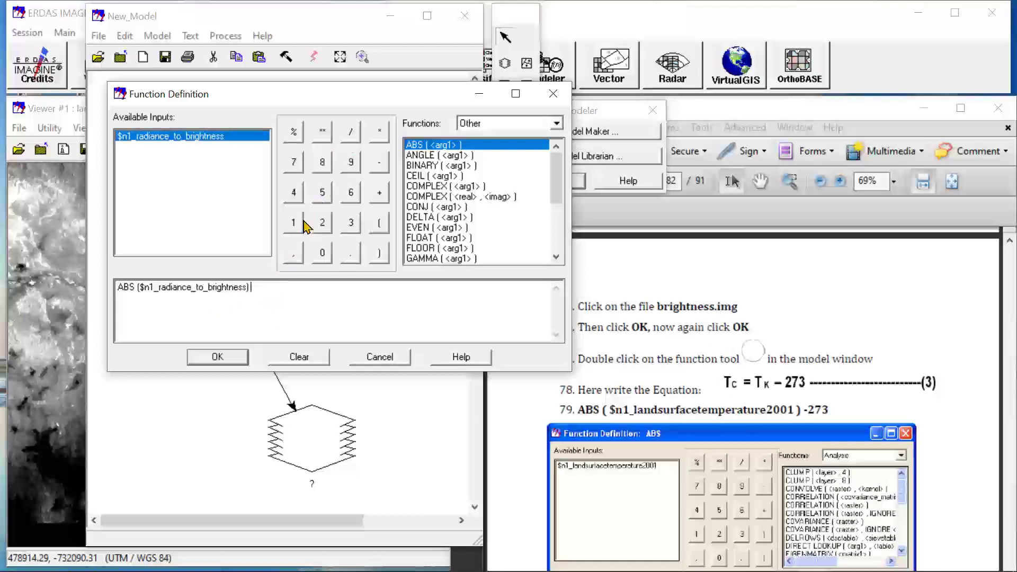
click(372, 163)
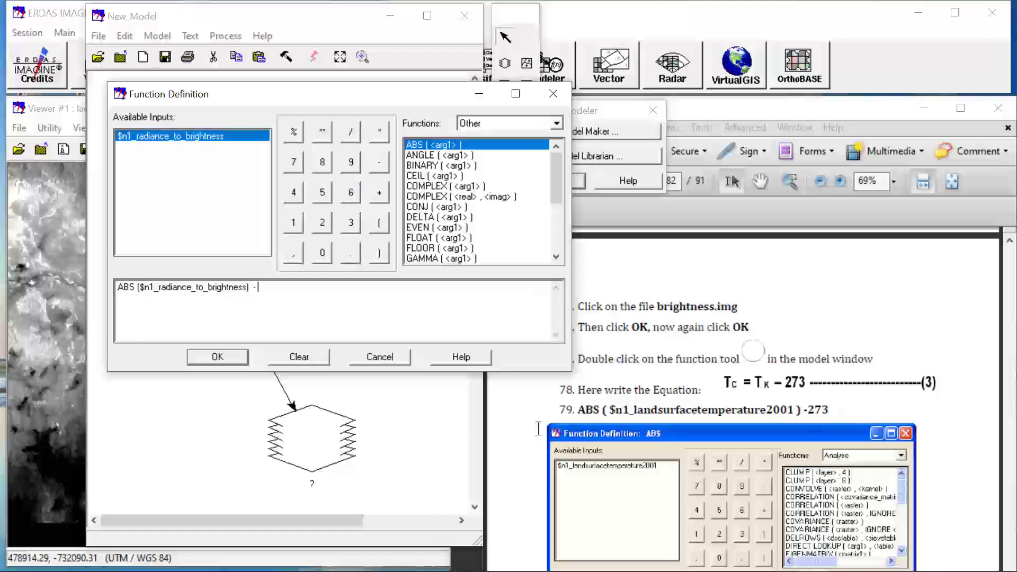
click(322, 223)
click(294, 165)
click(352, 224)
click(237, 360)
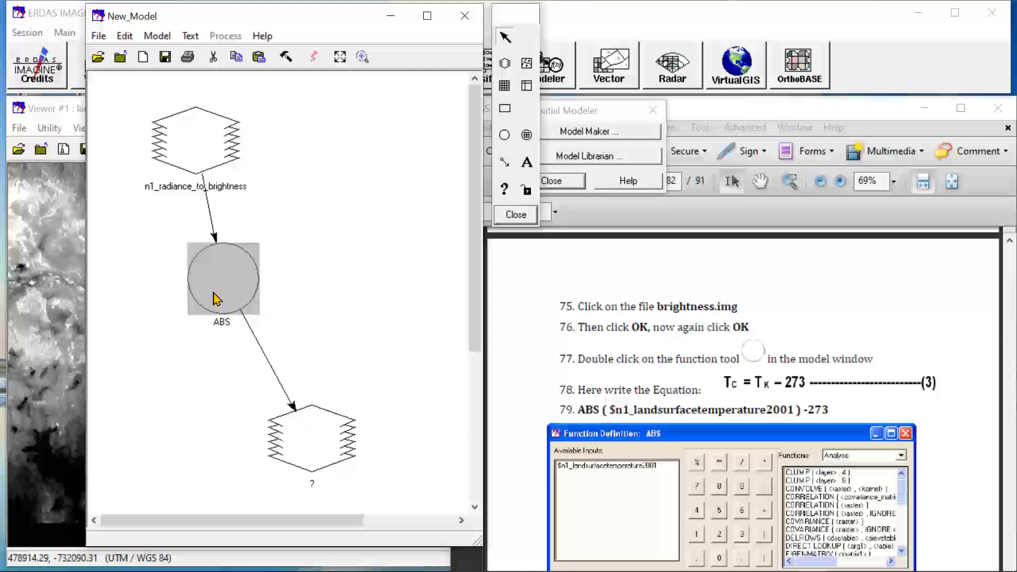
Name the model's output raster temperature_in_degree_celcious.img in the pract folder
double_click(318, 446)
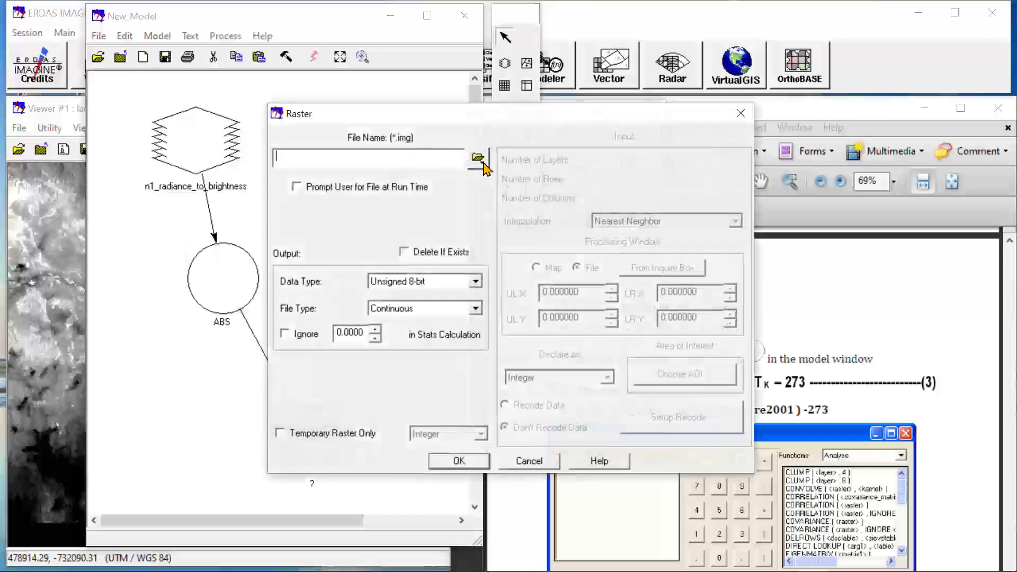
click(480, 160)
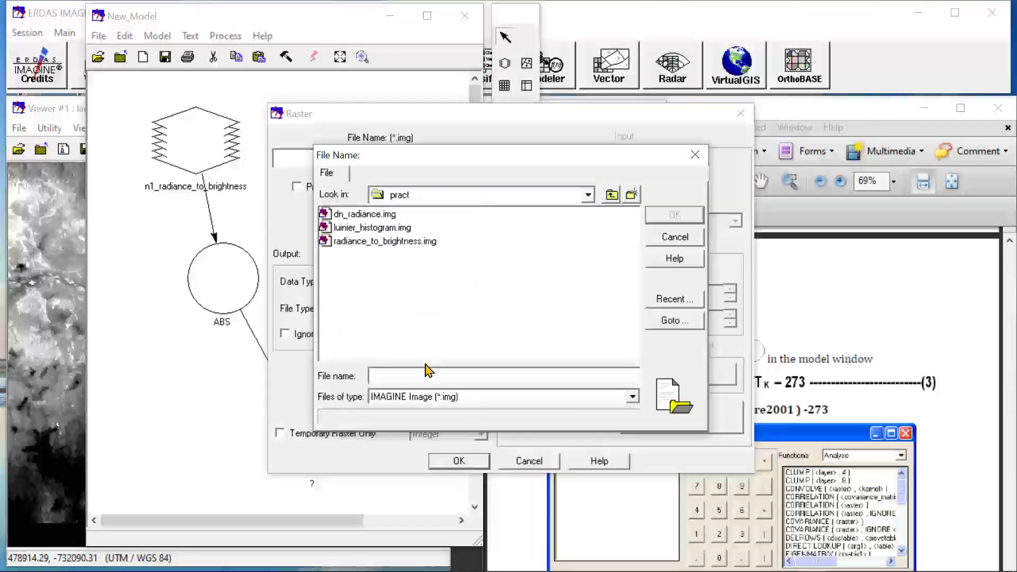
click(418, 373)
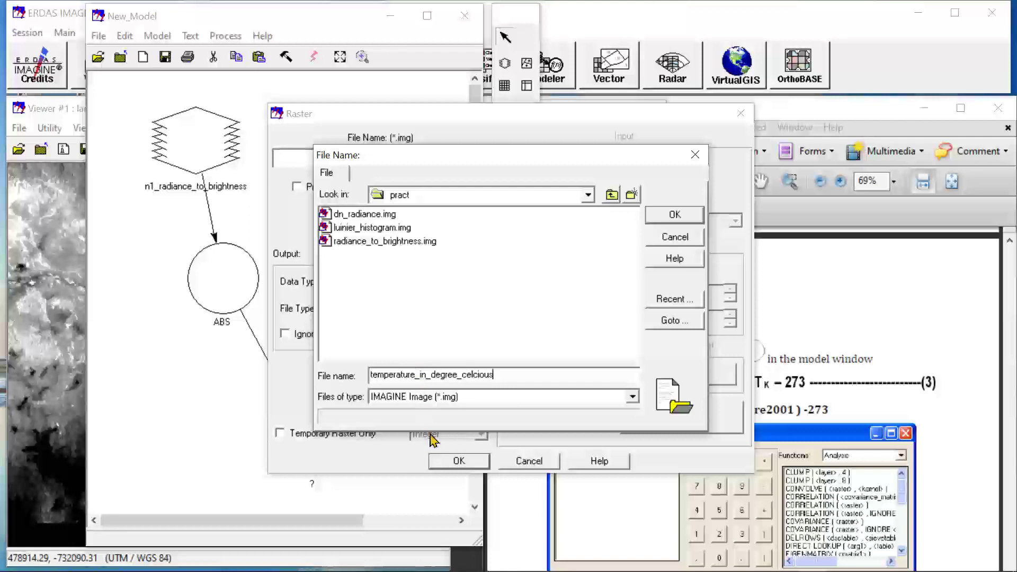
click(666, 217)
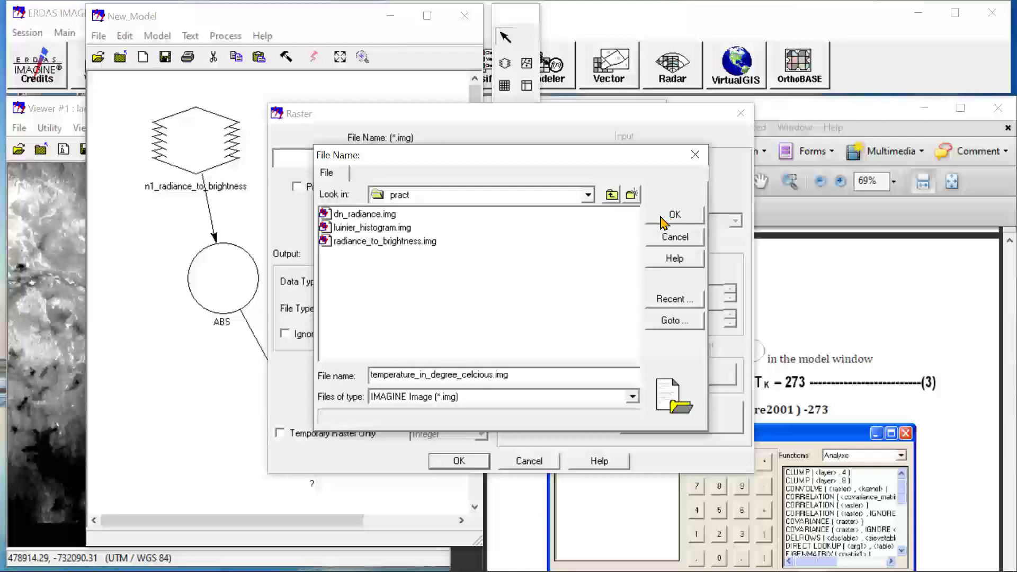
click(668, 217)
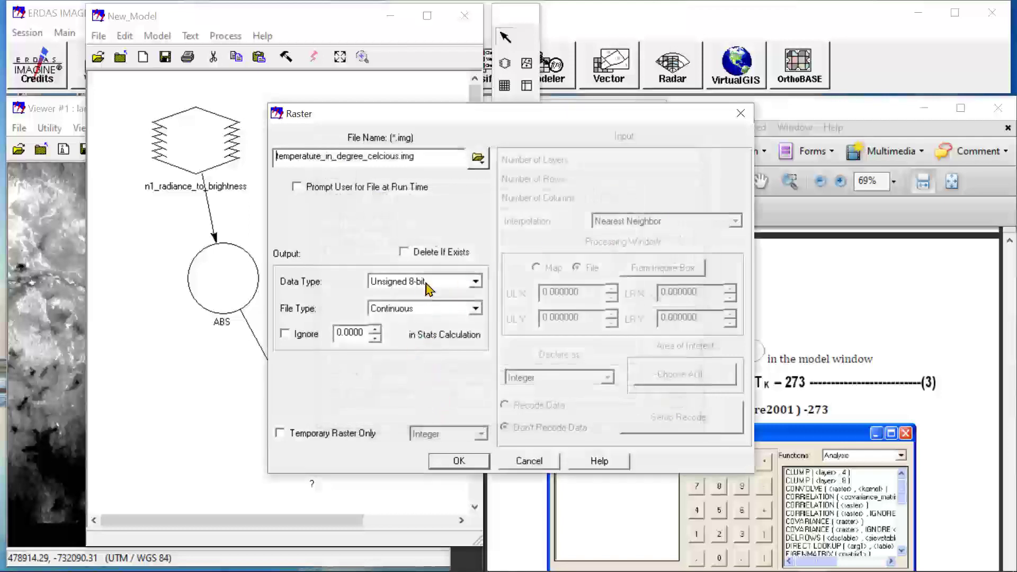
Consult the manual's output raster instructions and rename the output file to landsurface_temperature.img in the pract folder
drag(634, 123, 409, 116)
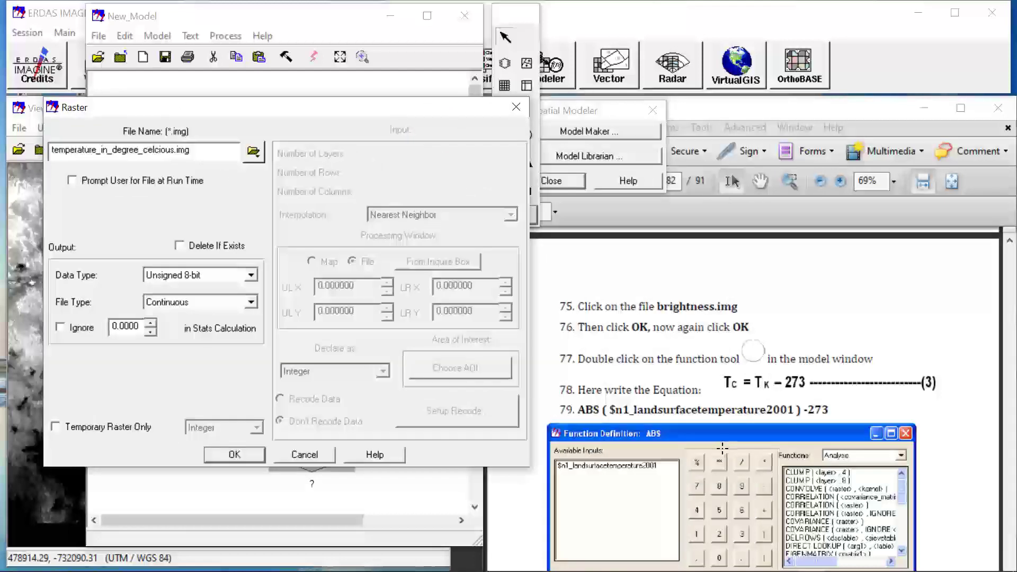
scroll(721, 449, down, 6)
scroll(722, 449, down, 1)
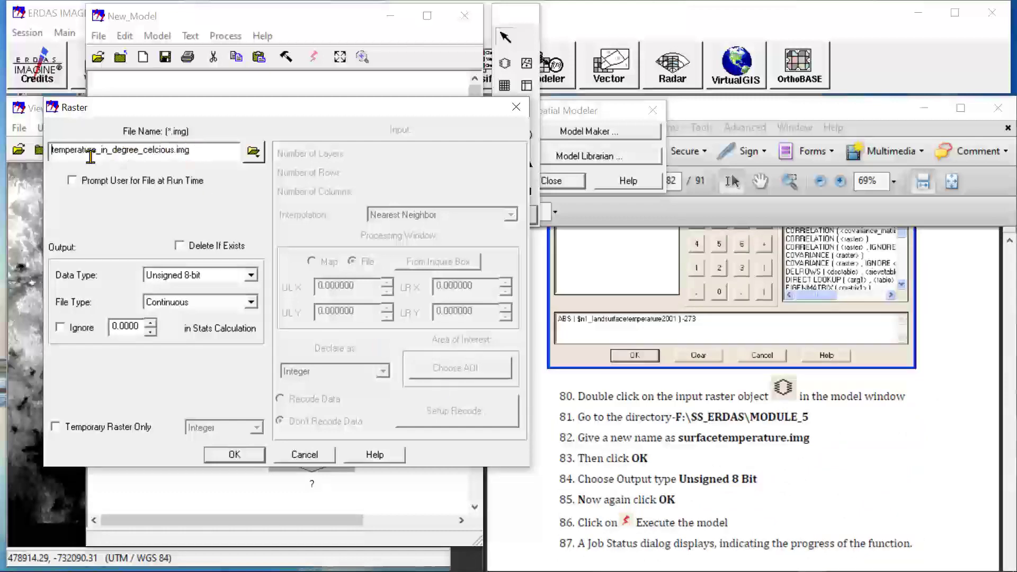
click(253, 152)
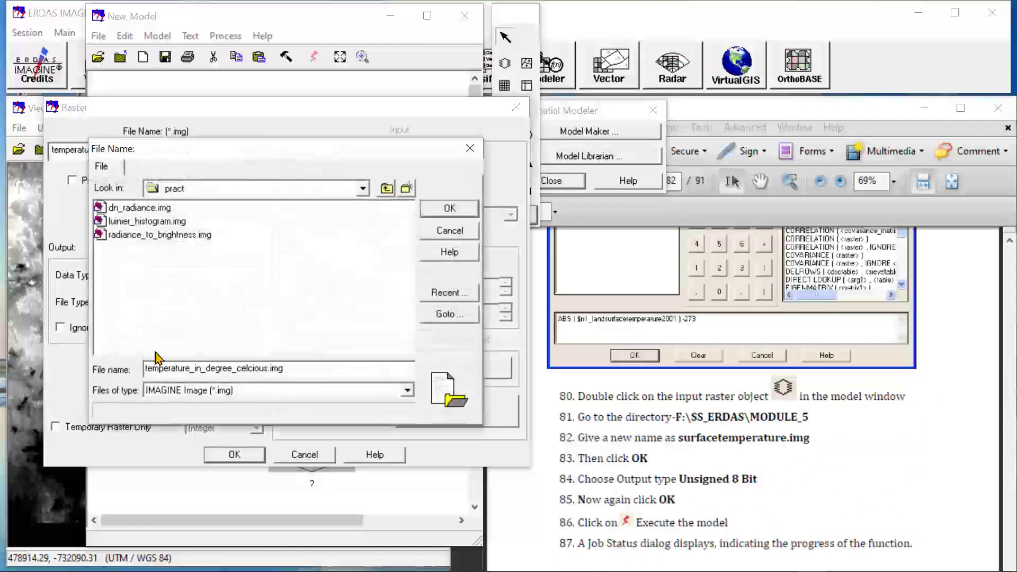
drag(295, 372, 81, 369)
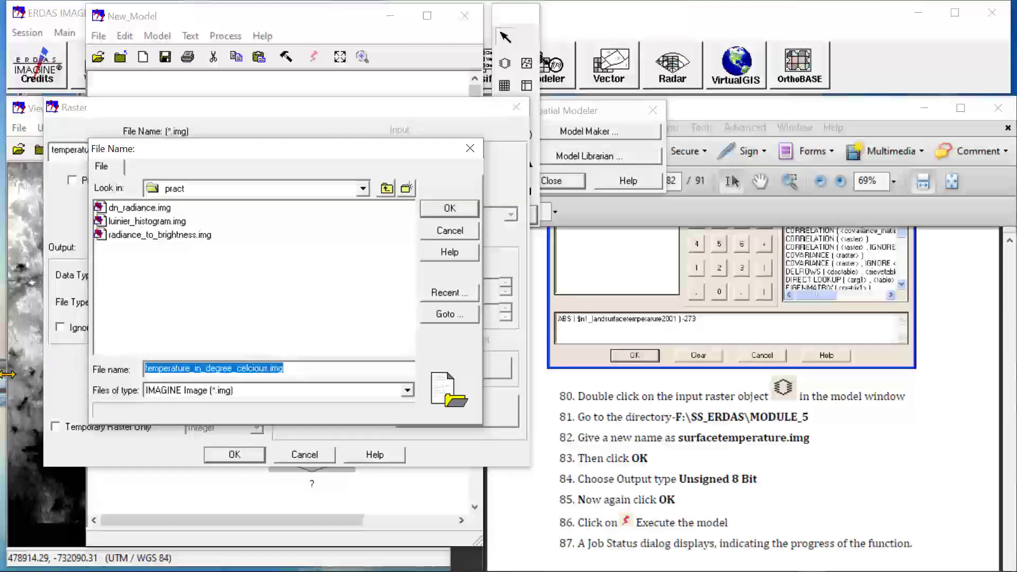
text(landsurface_tempeture)
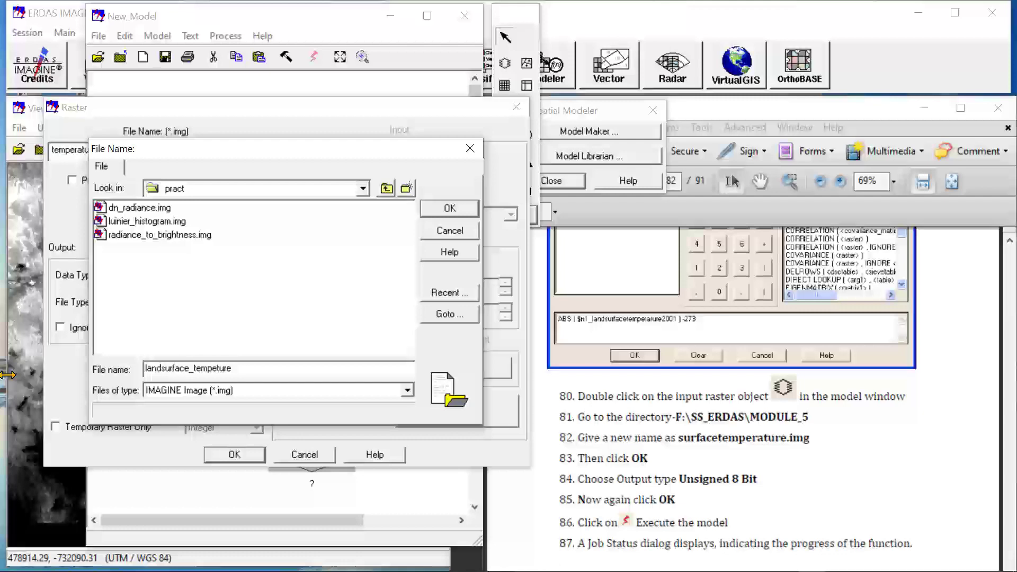
key(BackSpace)
click(450, 208)
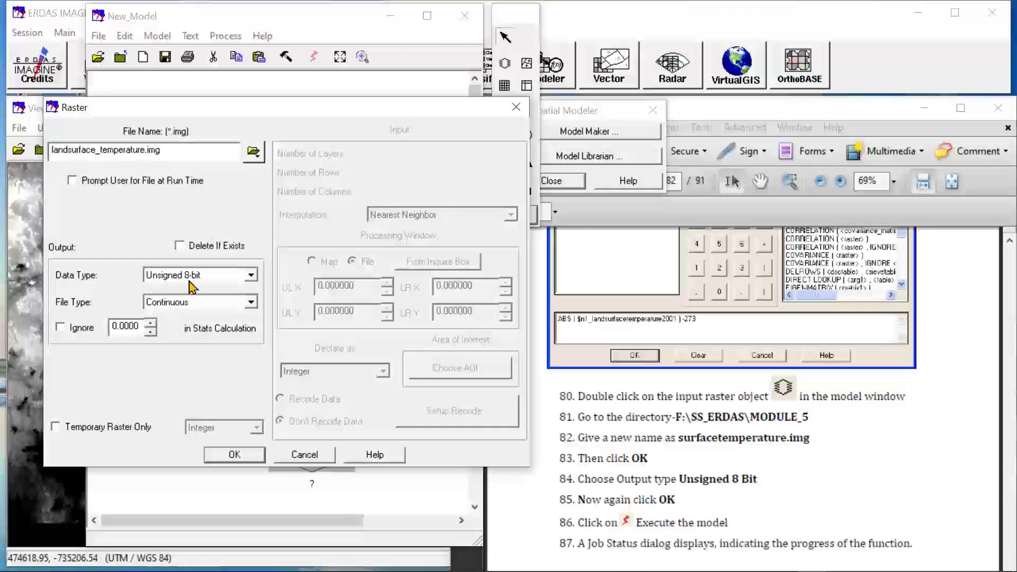
Choose Unsigned 8-bit as the output raster's data type and accept the raster settings
click(186, 276)
click(186, 279)
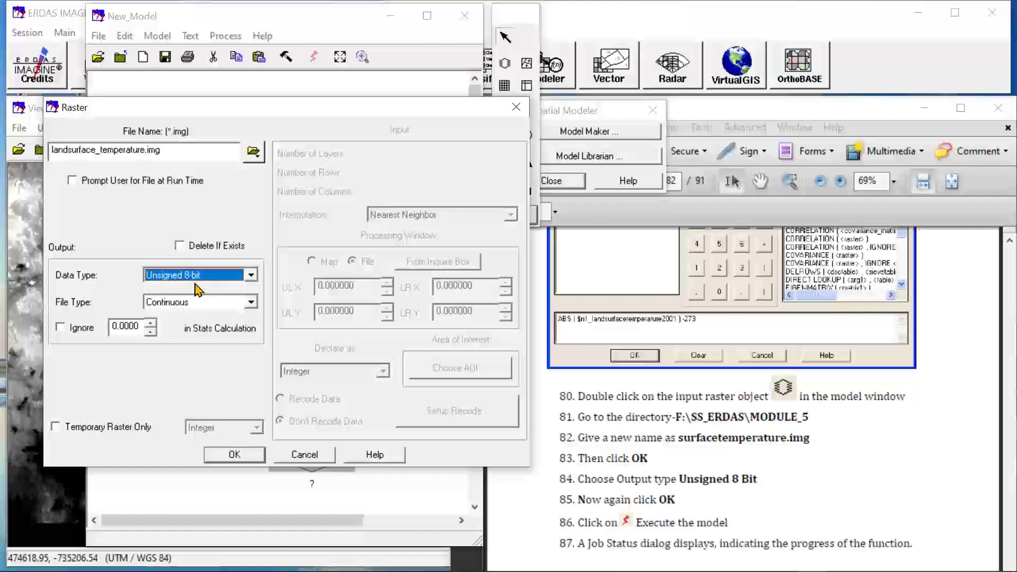
click(234, 456)
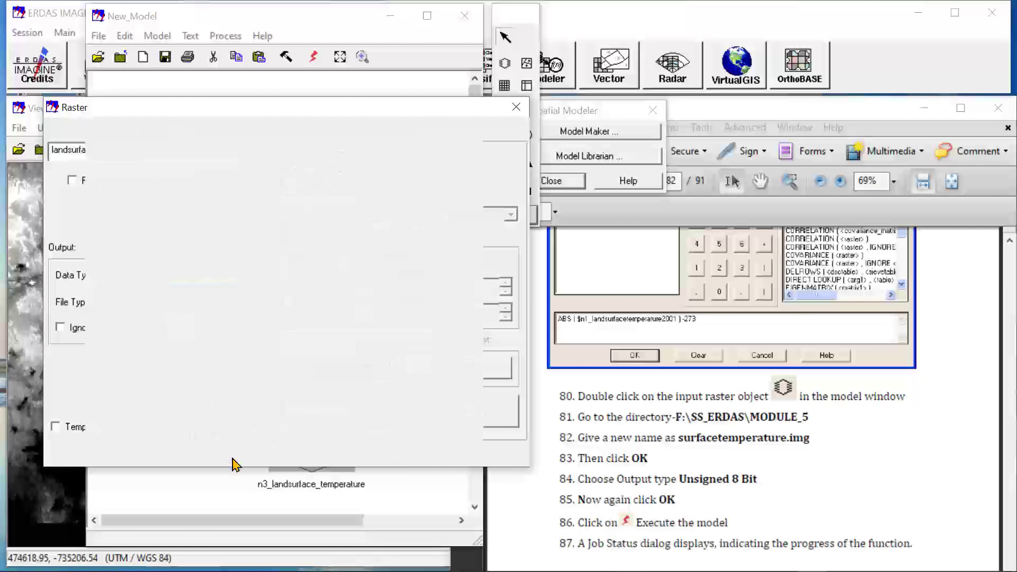
Execute the Kelvin-to-Celsius model and dismiss the job status dialog once processing is complete
scroll(643, 474, down, 5)
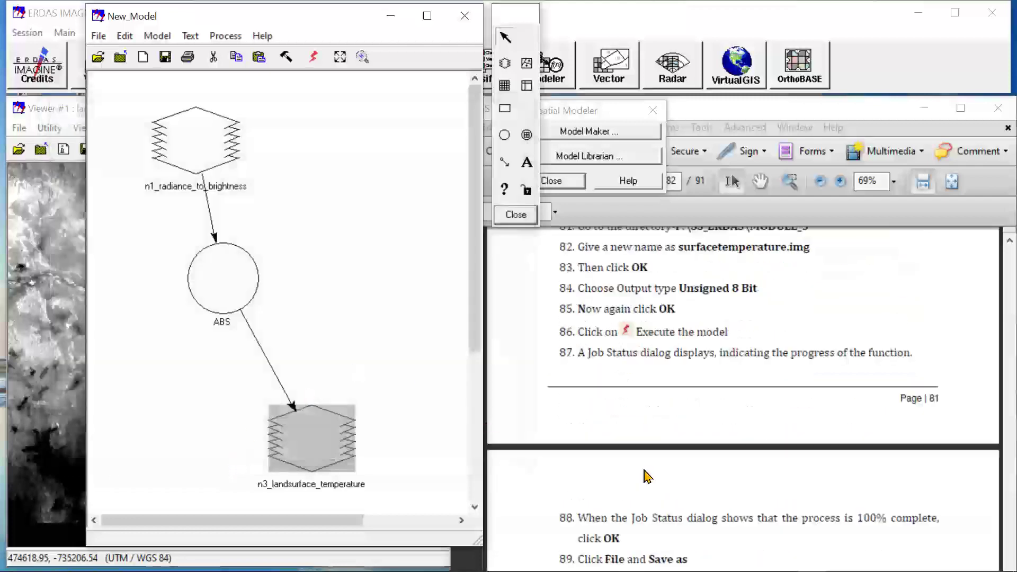
click(314, 58)
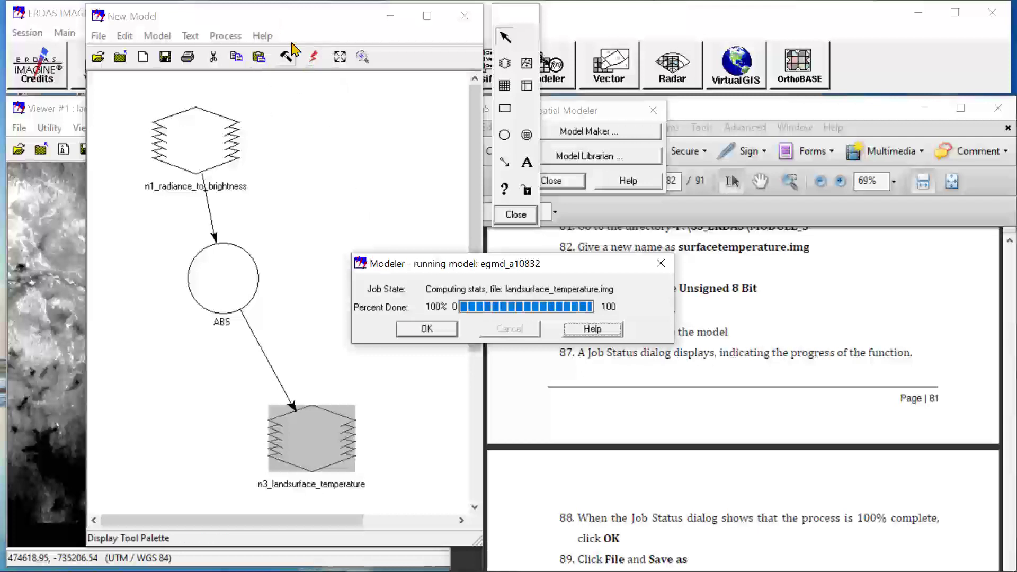
click(426, 329)
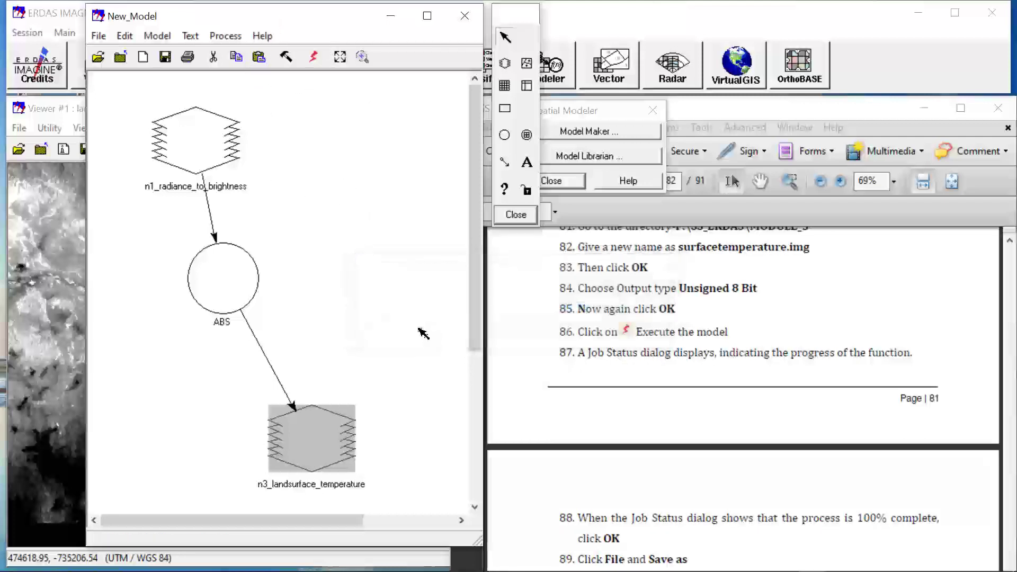
Save the Kelvin-to-Celsius model as the graphical model equation3.gmd in the pract folder, following the manual's save instructions
scroll(693, 501, down, 3)
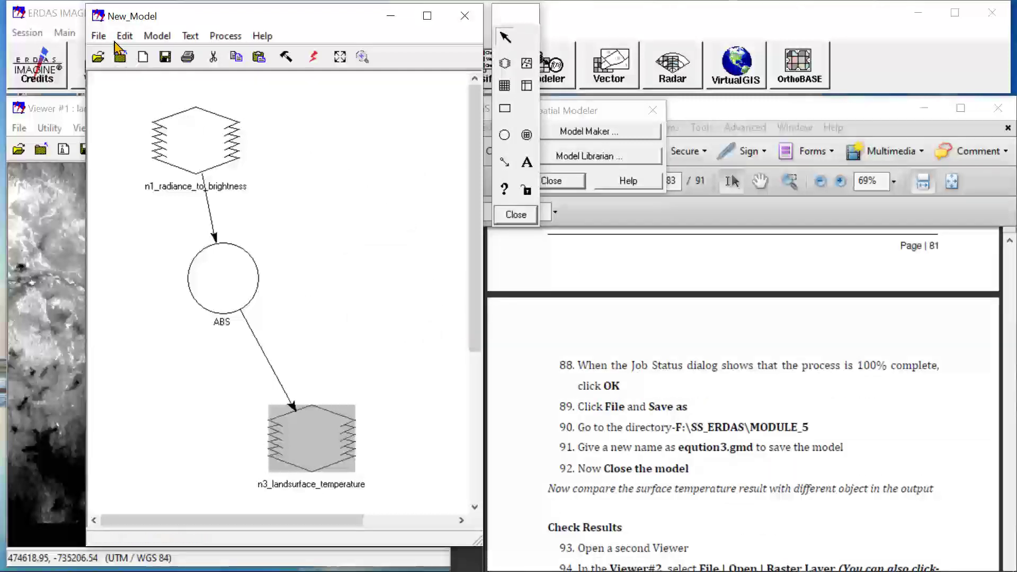
click(98, 36)
click(121, 131)
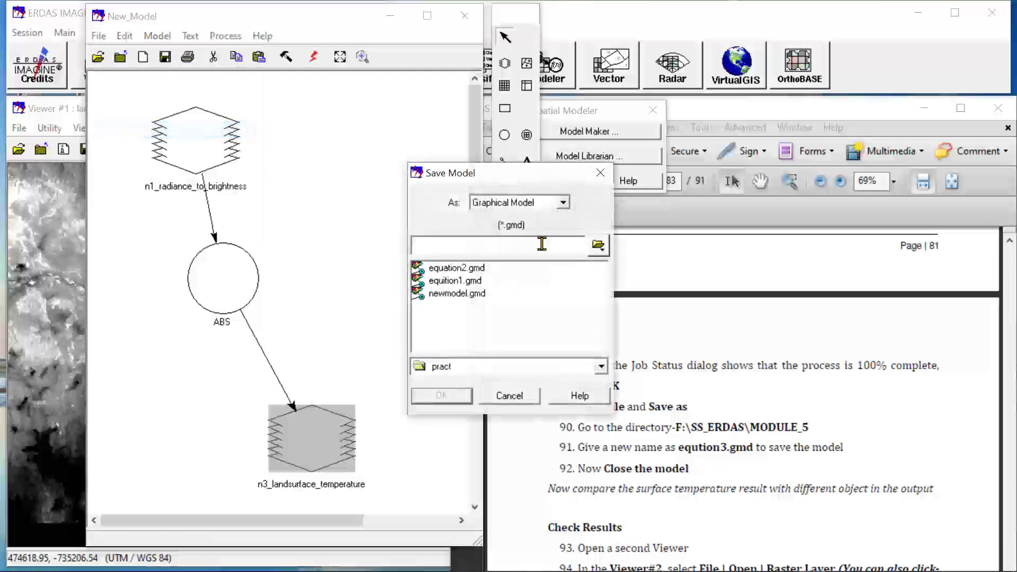
click(599, 246)
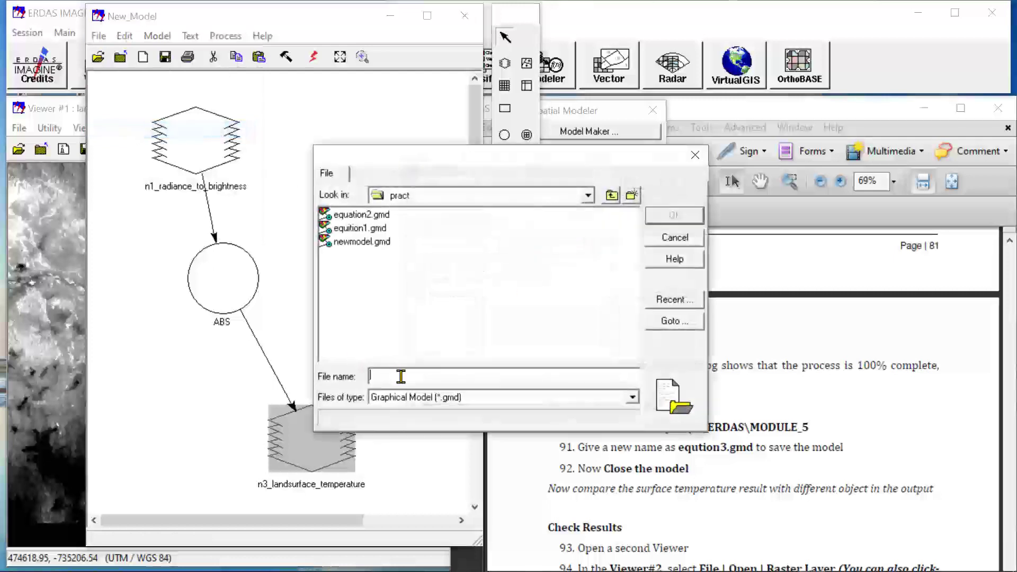
text(equation3)
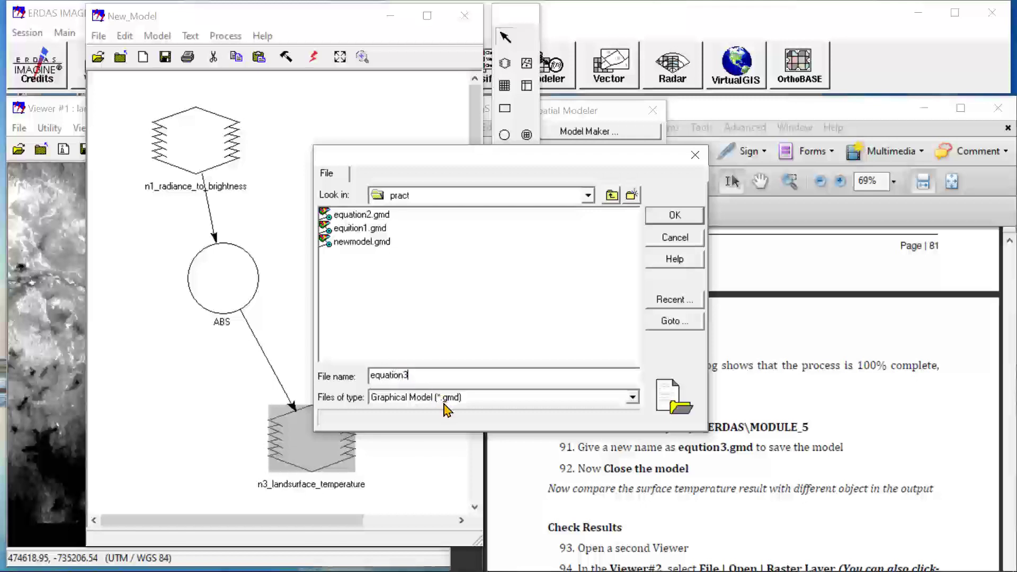
click(660, 215)
click(444, 397)
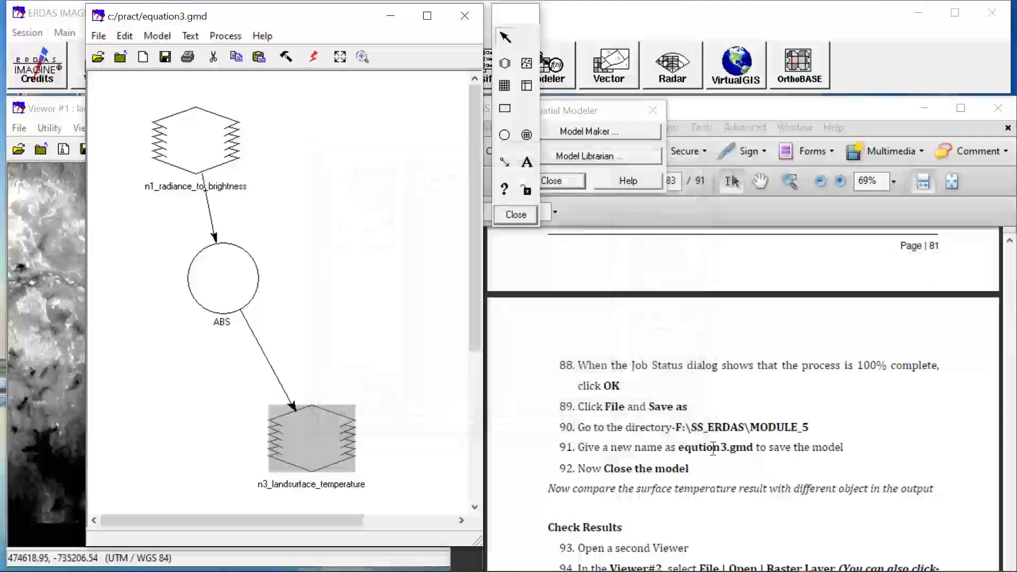
Close the saved model and the Spatial Modeler dialog, and consult the manual's Check Results instructions
click(464, 15)
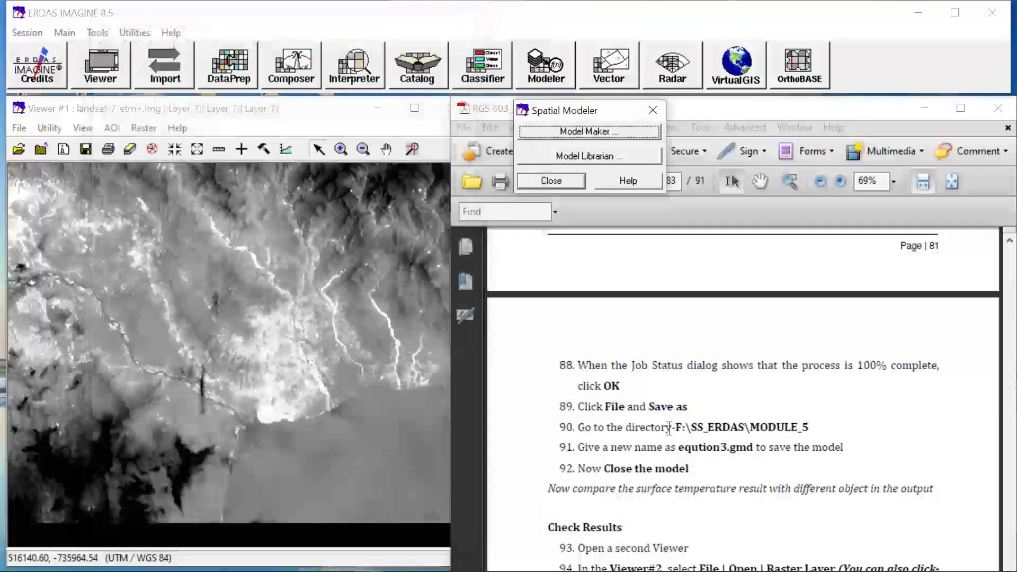
scroll(668, 445, down, 3)
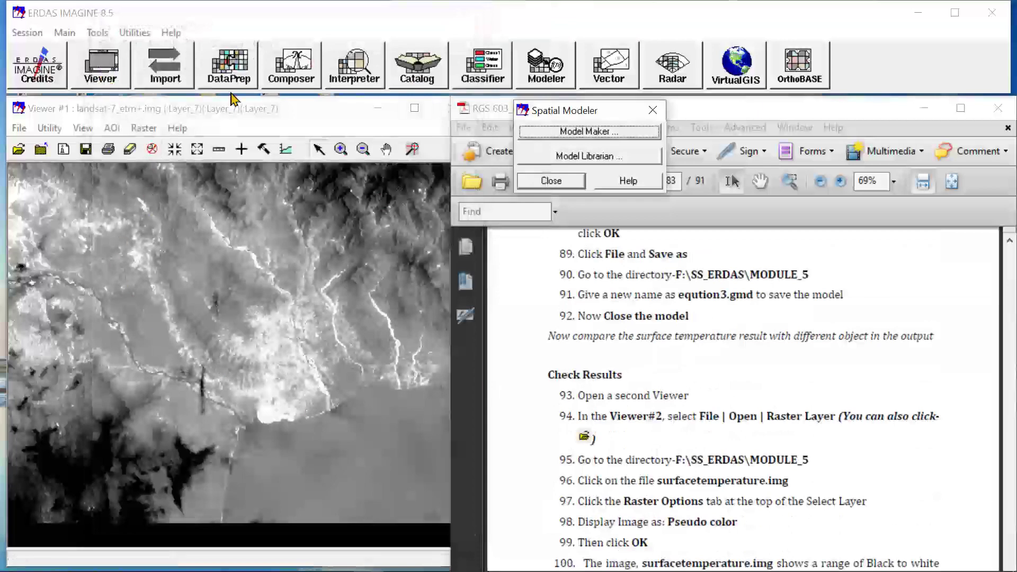
click(551, 181)
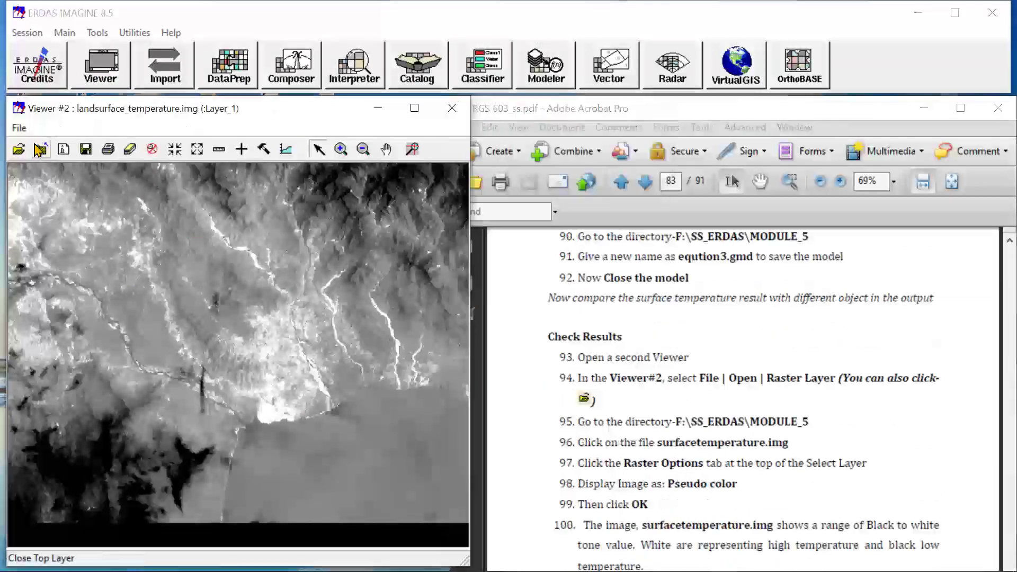
Remove the landsurface_temperature.img layer from Viewer #2 and close that viewer
click(40, 150)
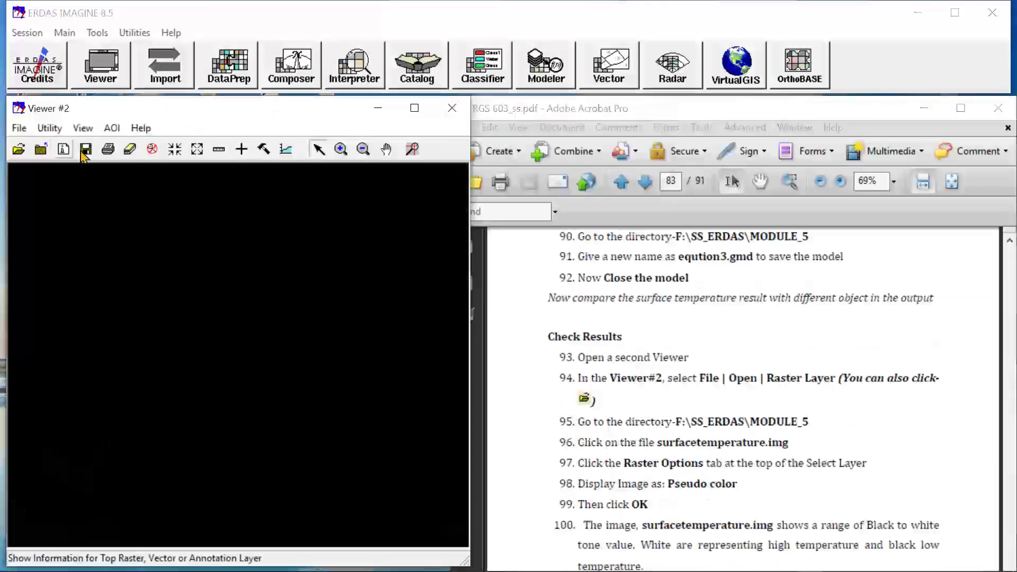
click(468, 108)
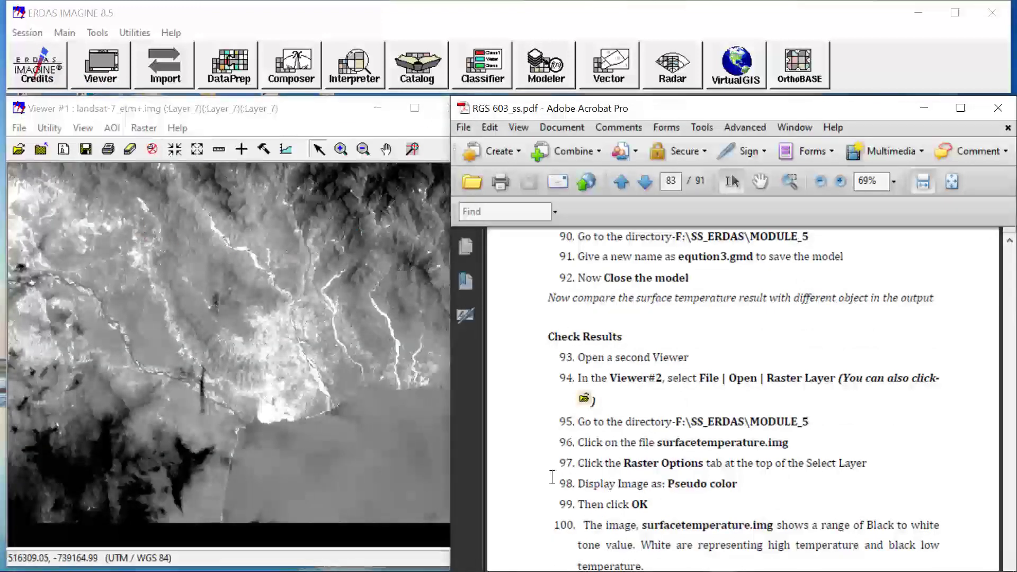
Open a second viewer and select landsurface_temperature.img from the pract folder as the raster layer to add
click(93, 76)
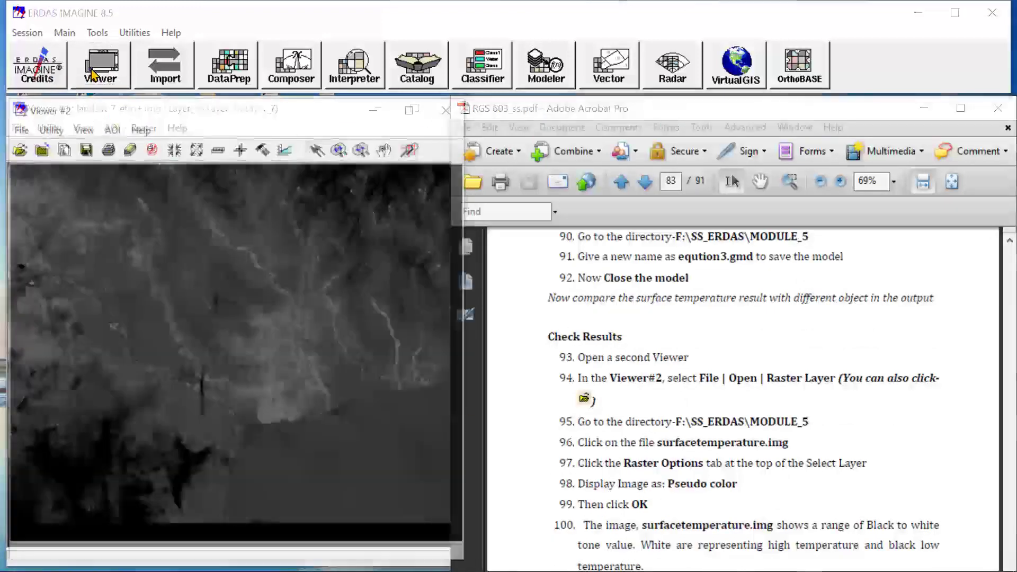
click(18, 150)
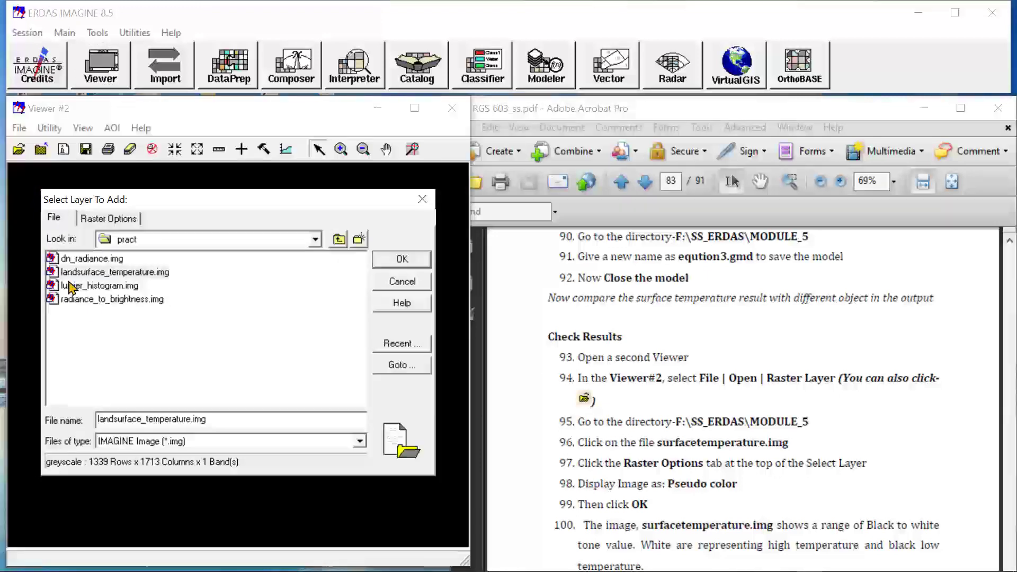
click(79, 275)
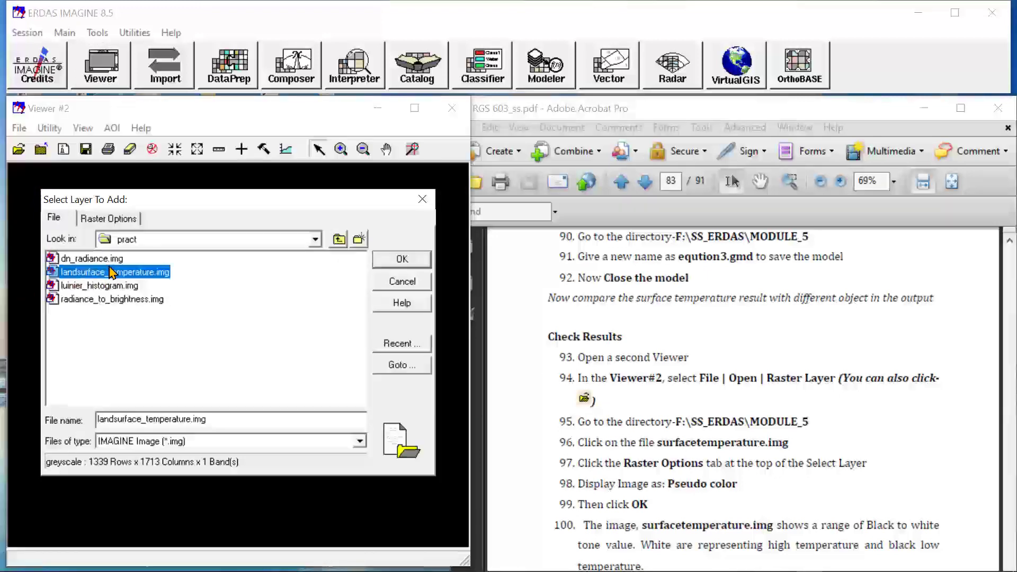